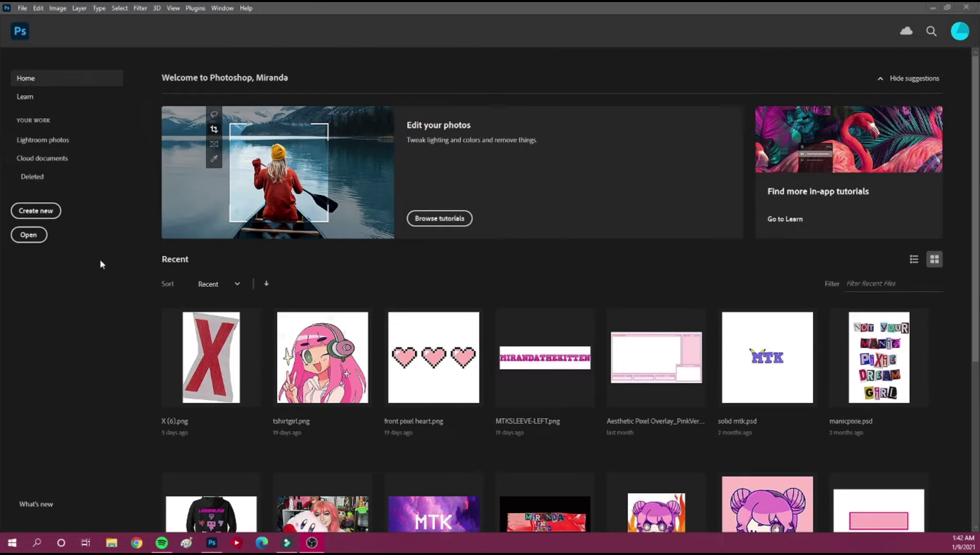
Step: Create a new document from the recent 2500 x 2500 px preset at 112 ppi
click(35, 211)
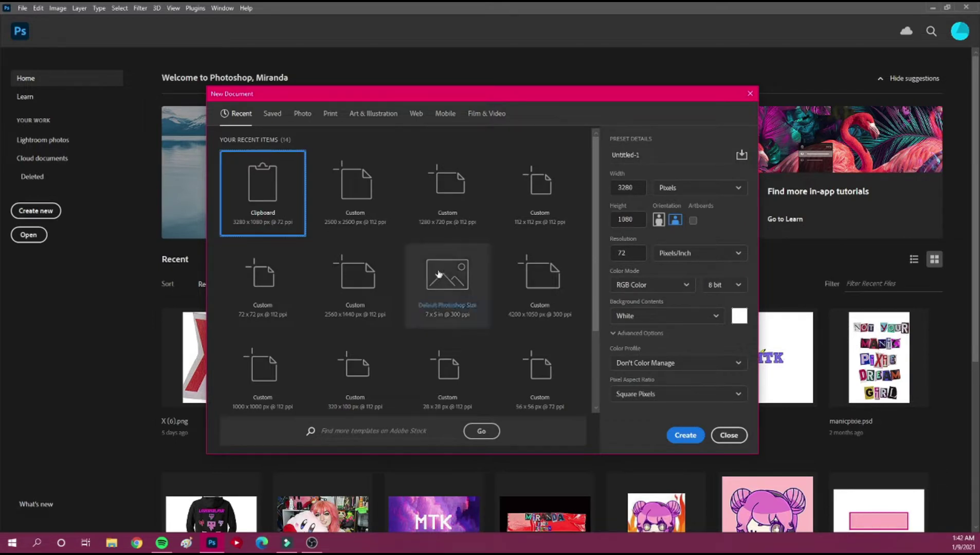
click(360, 210)
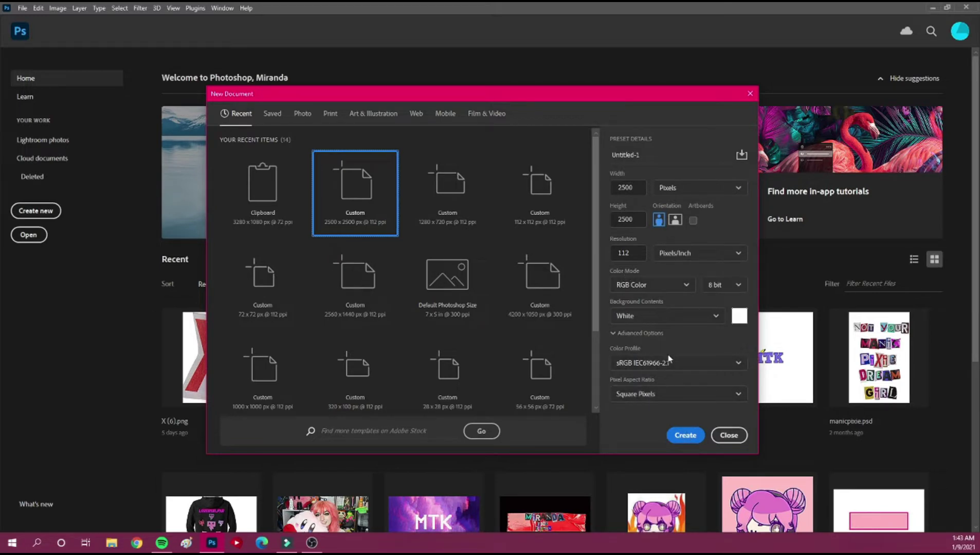
click(694, 438)
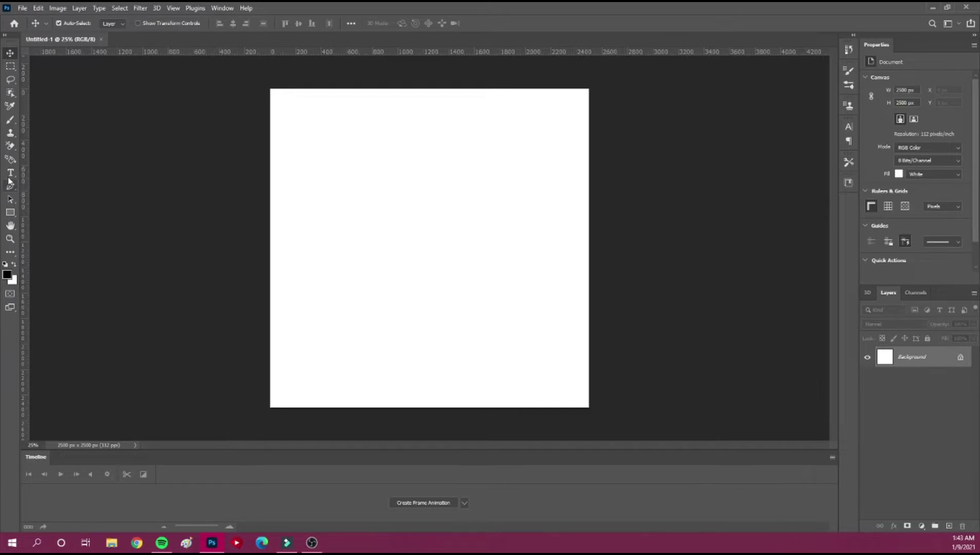
Step: Add a text layer in the canvas's upper left reading "Boys", "Like" and "Girls" on three separate lines
key(t)
click(335, 187)
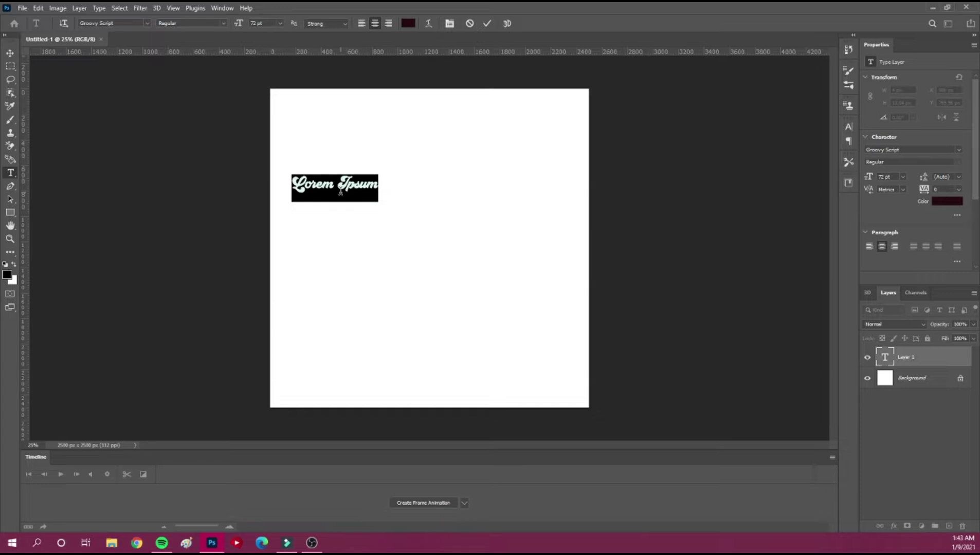
text(Boys)
key(Return)
text(Like)
key(Return)
text(Girls)
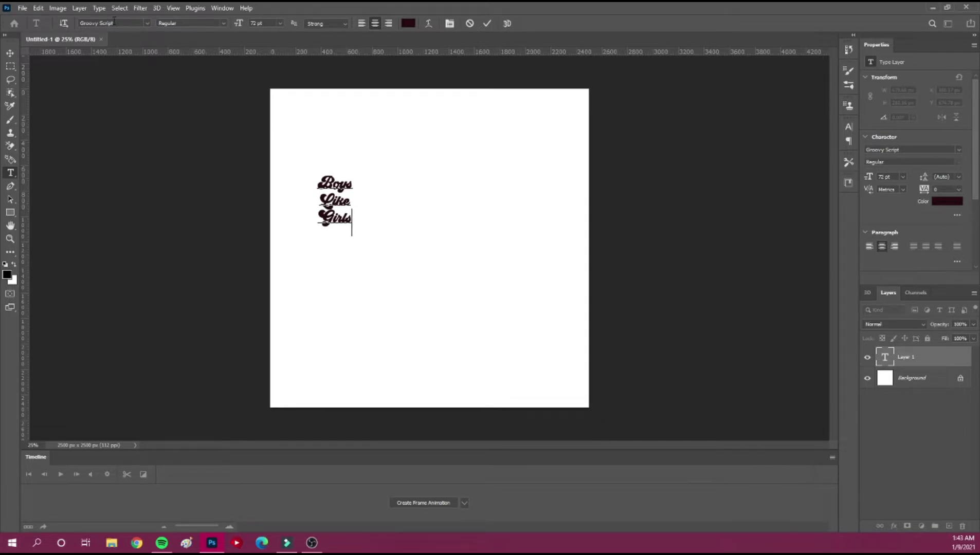
click(928, 361)
Step: Scale the text layer to about 592% and centre it horizontally so the three words fill the canvas height
key(ctrl+t)
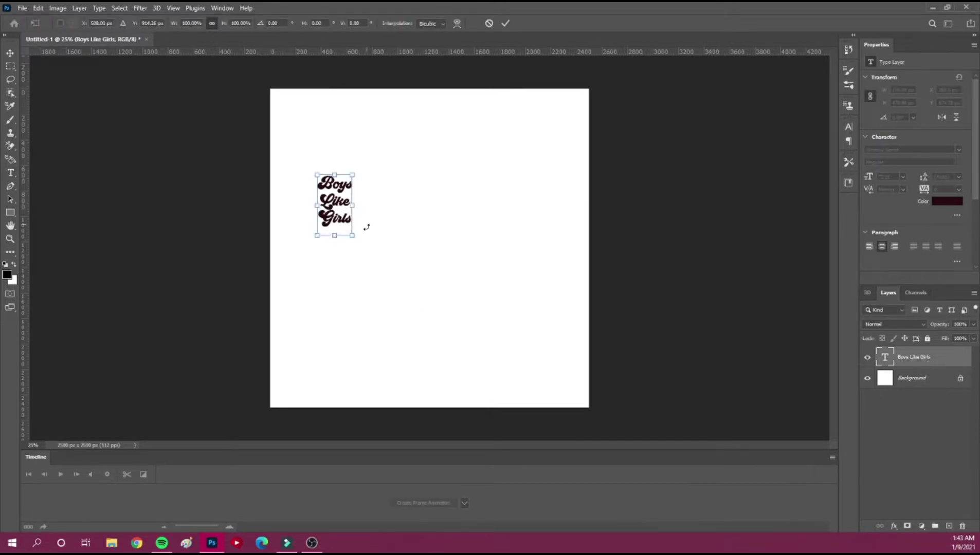
drag(353, 235, 504, 416)
drag(467, 175, 584, 137)
drag(317, 429, 306, 448)
drag(387, 289, 407, 290)
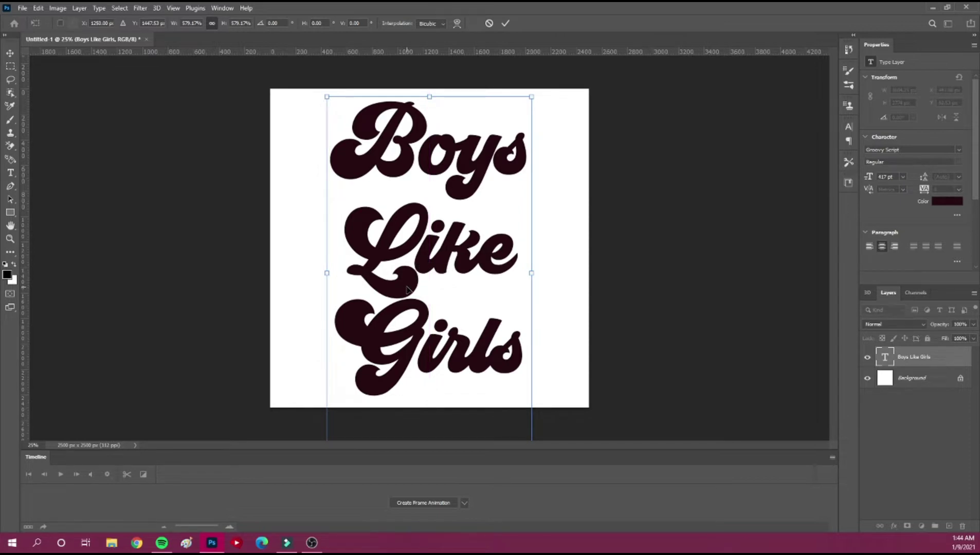
drag(326, 97, 310, 95)
drag(407, 225, 409, 225)
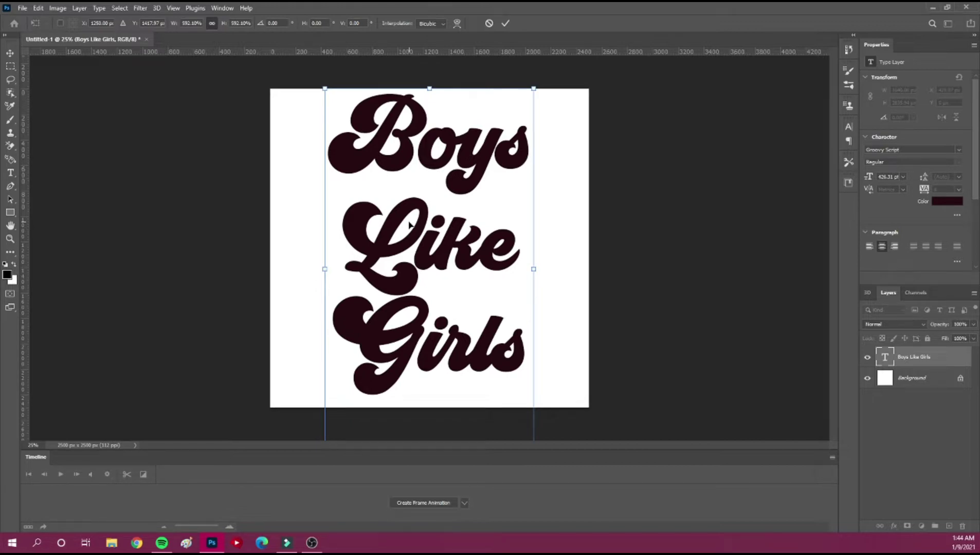
key(Return)
Step: Duplicate the Boys Like Girls text layer within the same document, keeping the suggested copy name
right_click(928, 363)
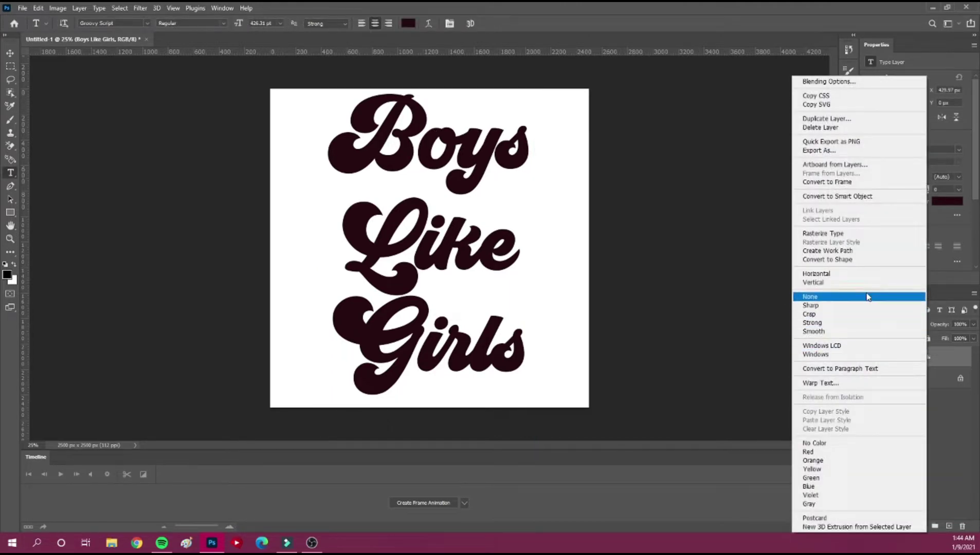
click(821, 120)
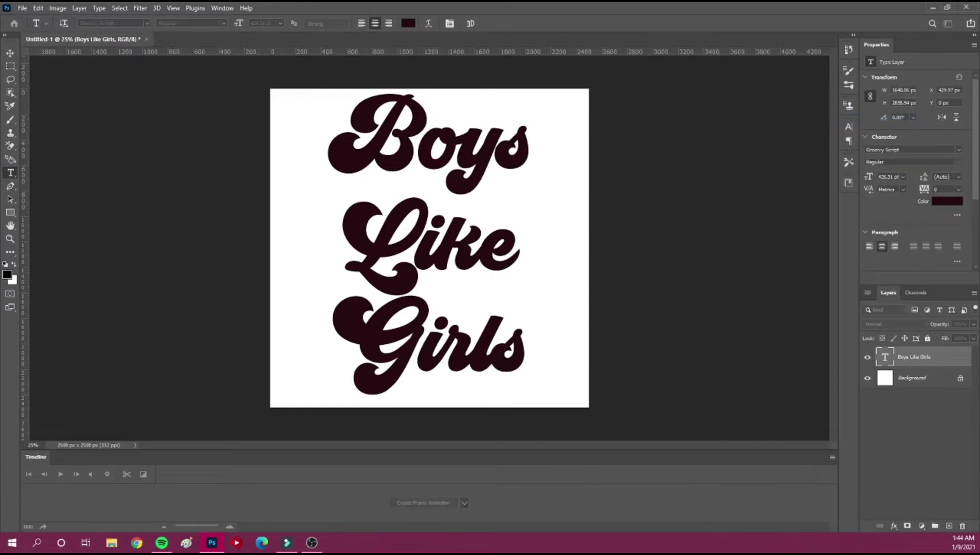
drag(636, 114, 650, 198)
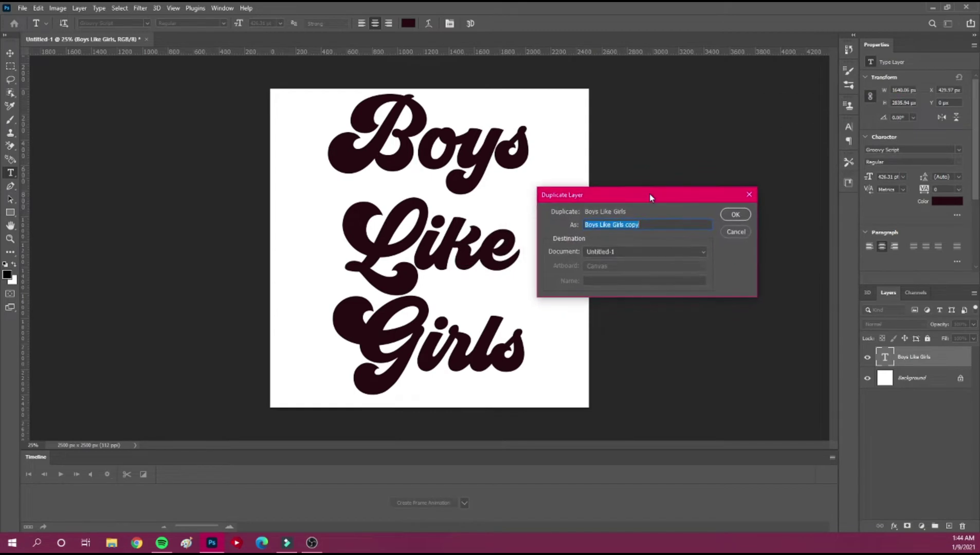
click(735, 216)
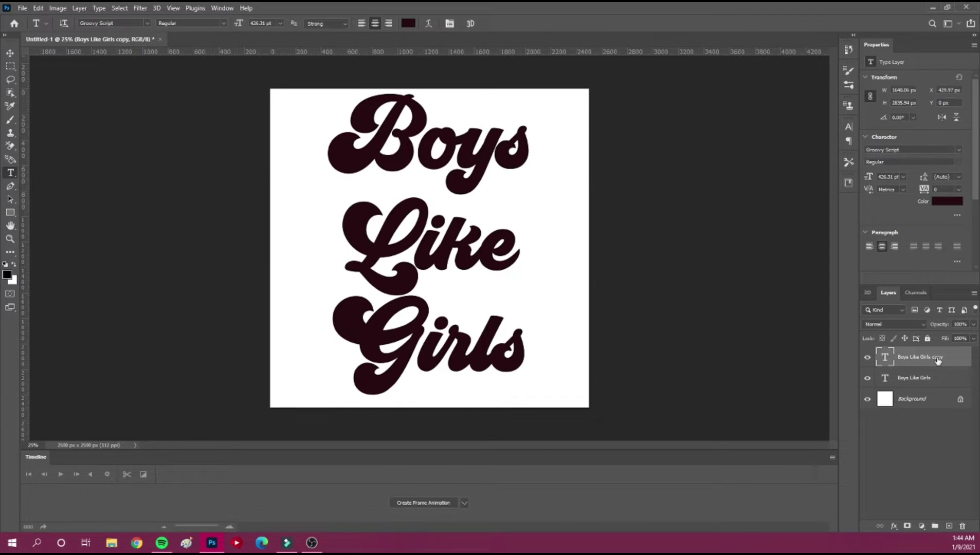
Step: Recolor all the text of the copied layer to dark maroon #4f0918
click(457, 252)
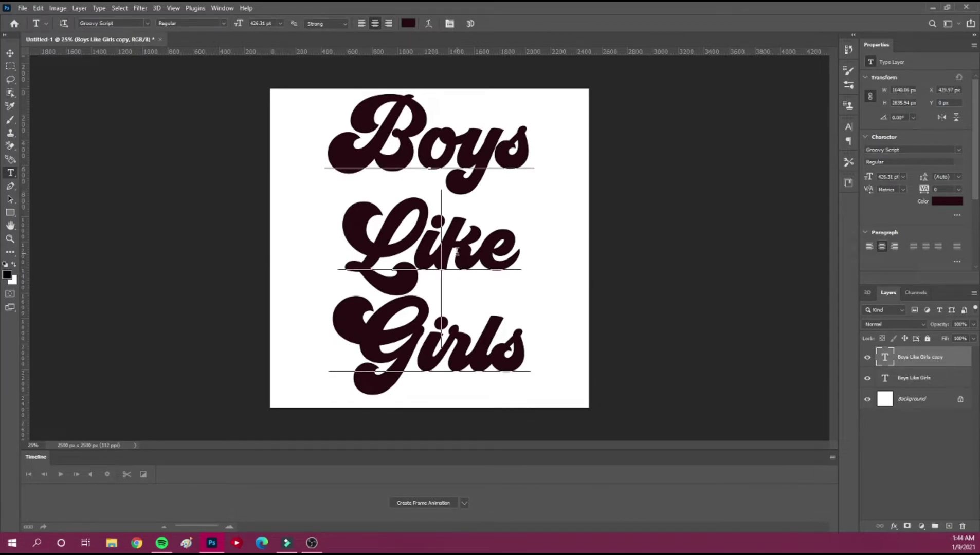
triple_click(457, 252)
triple_click(472, 167)
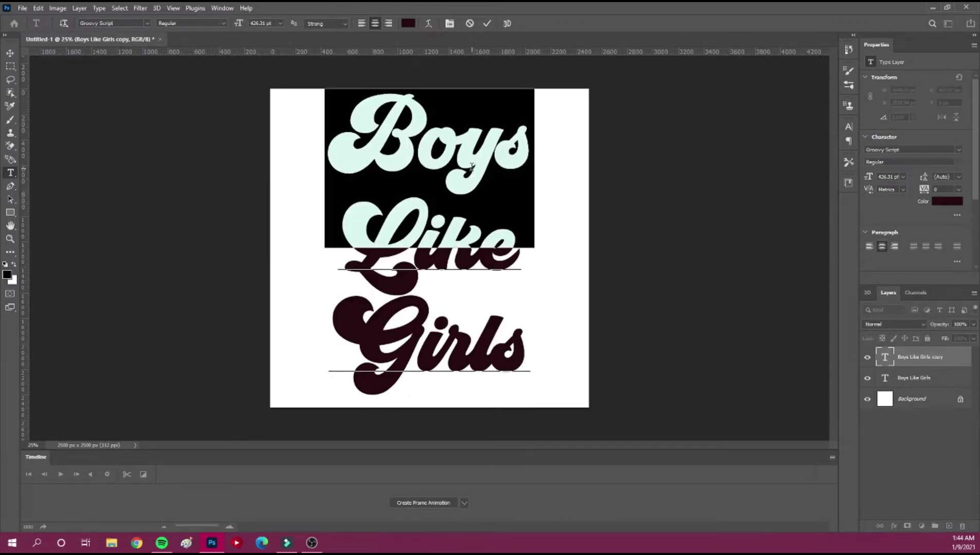
key(ctrl+a)
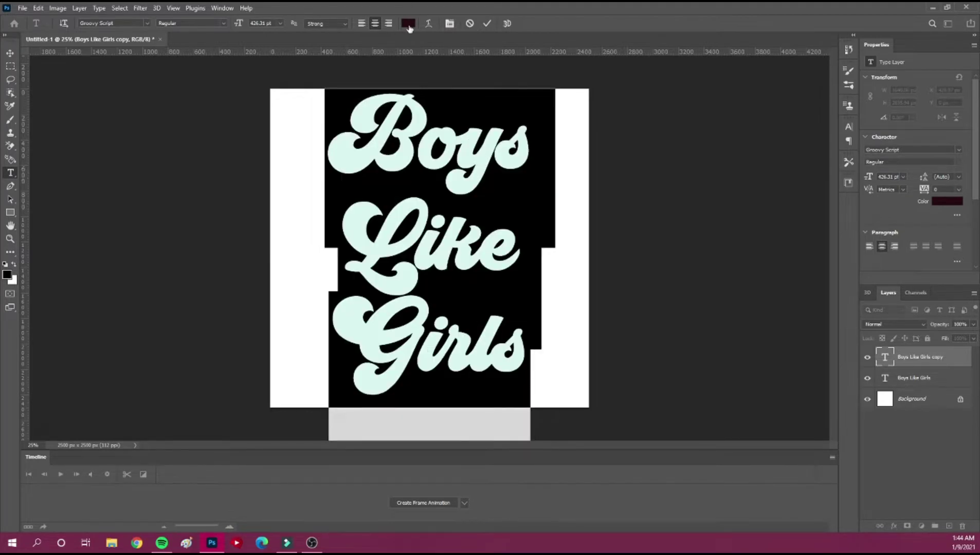
click(409, 23)
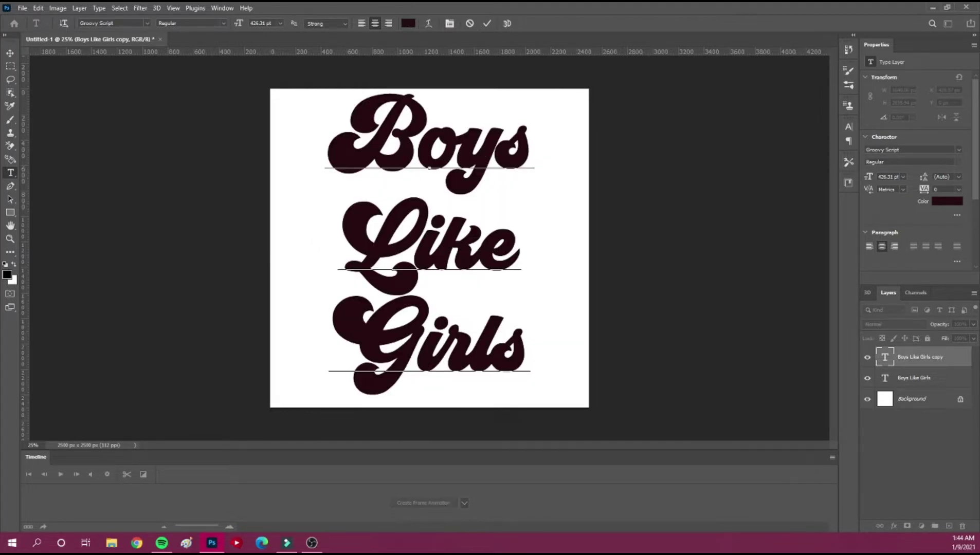
drag(637, 76, 596, 119)
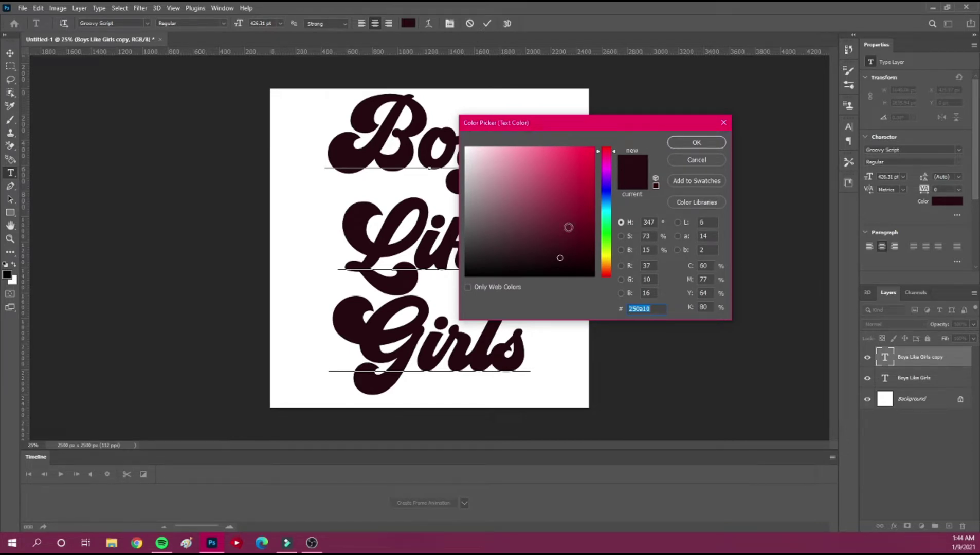
drag(580, 246, 580, 236)
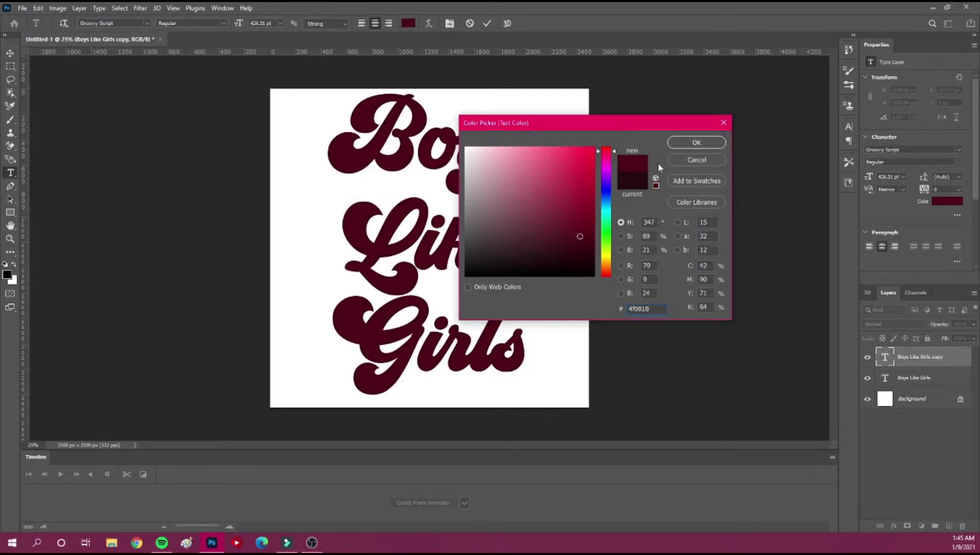
click(694, 143)
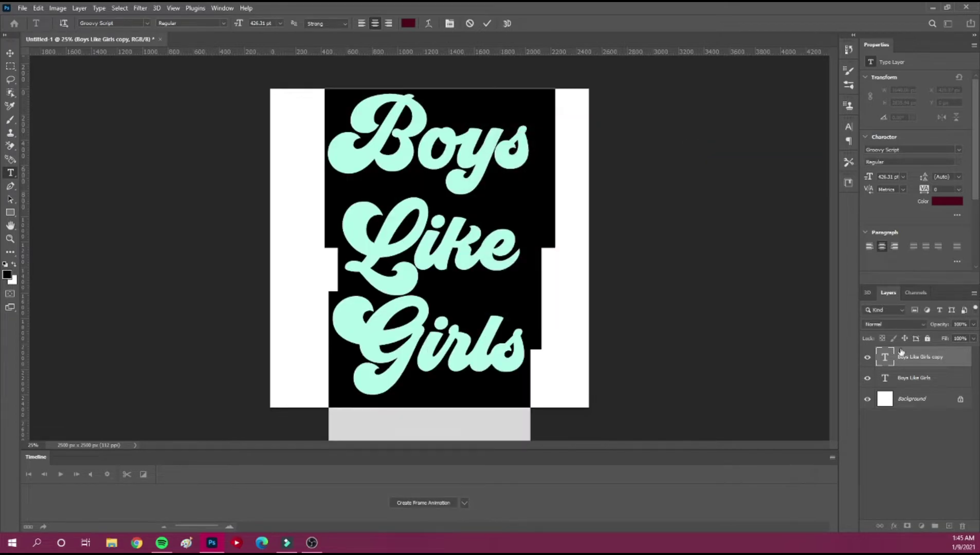
Step: Move the original text layer above the maroon copy and recolor all its text to crimson #e20d3b
click(920, 381)
drag(921, 380, 917, 354)
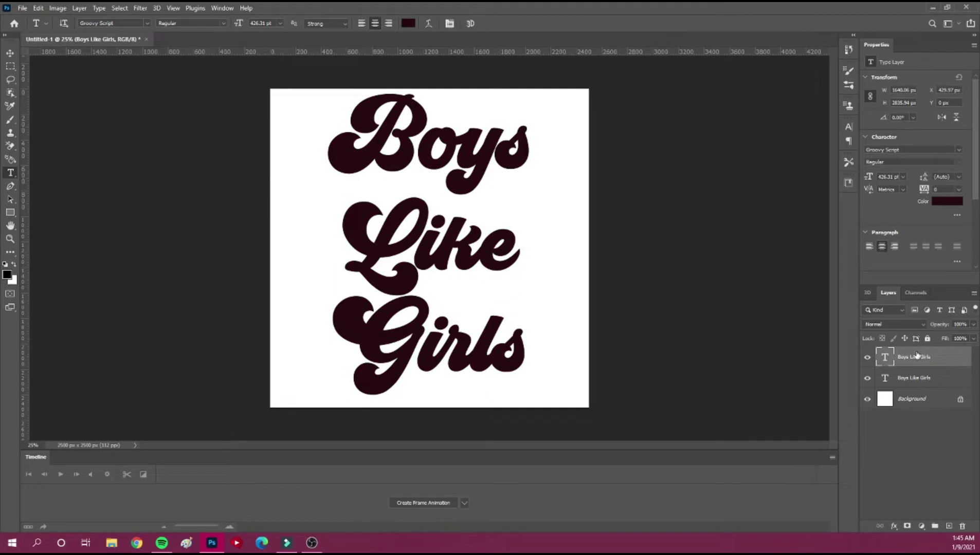
triple_click(441, 245)
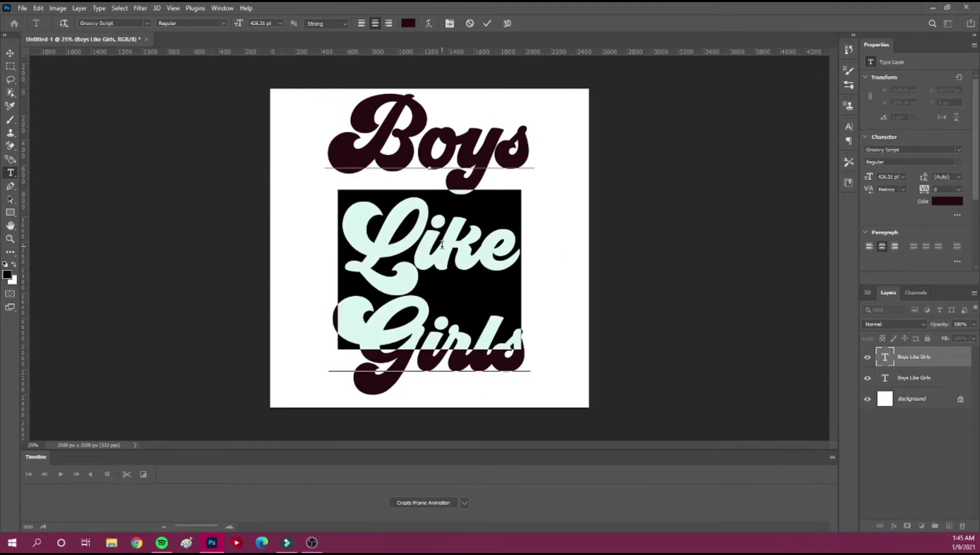
key(ctrl+a)
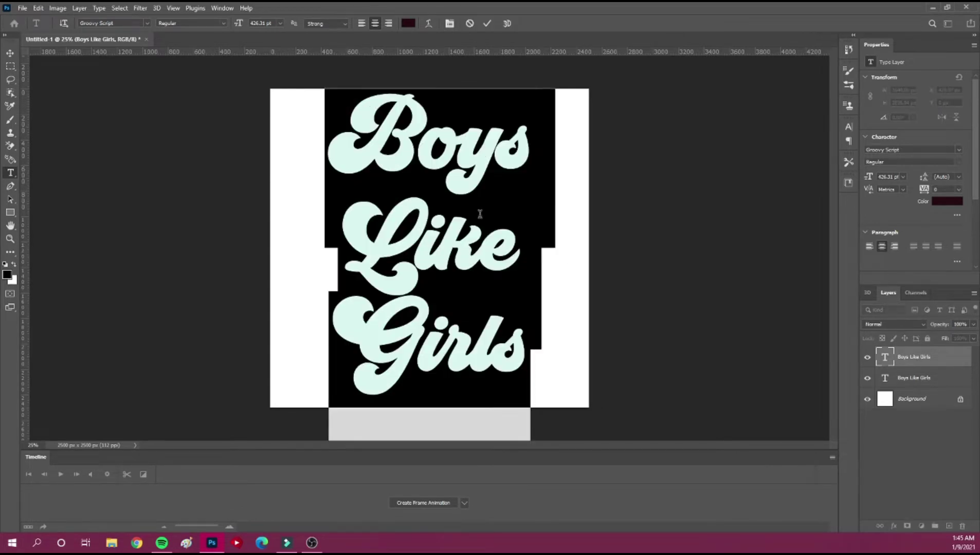
click(408, 23)
click(587, 162)
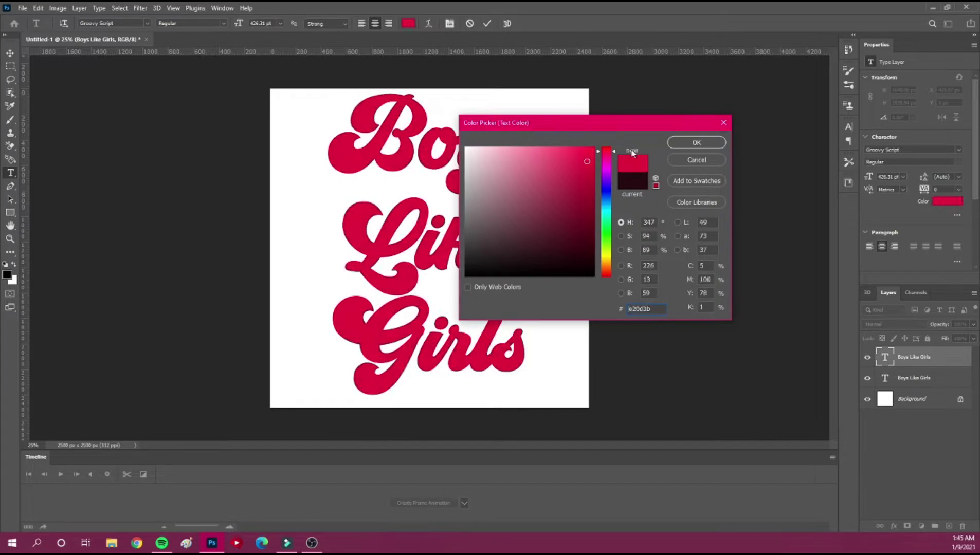
click(684, 140)
click(925, 357)
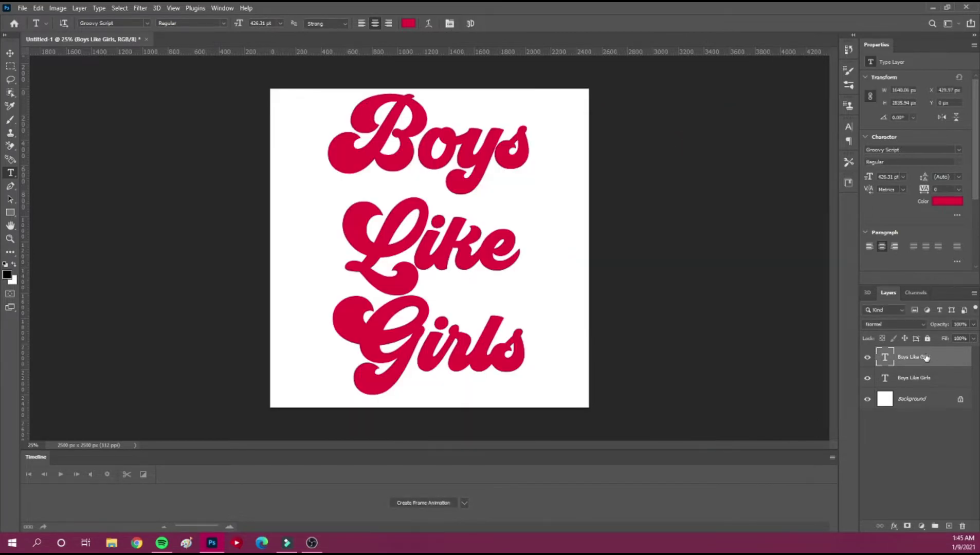
Step: Shift the lower maroon text layer 64 px to the right to form an offset shadow behind the crimson text
click(919, 385)
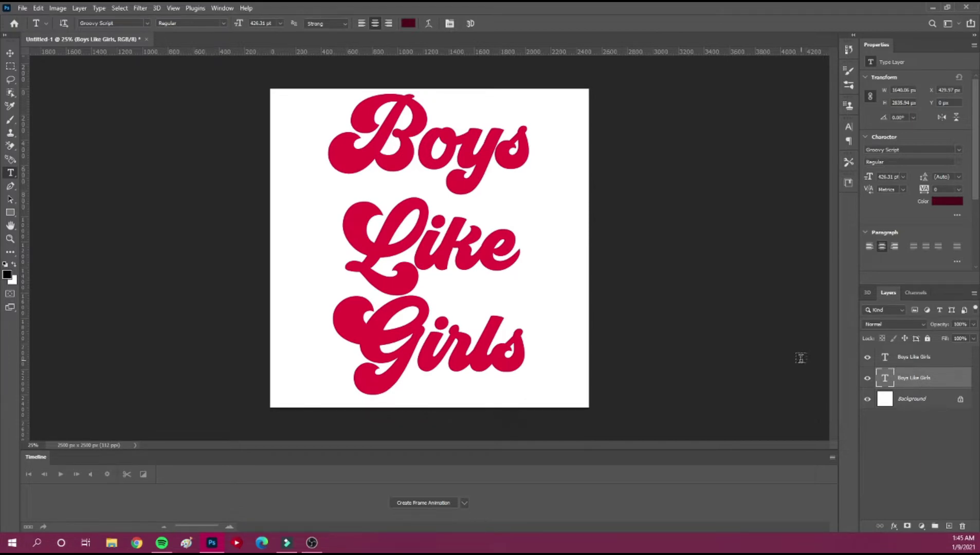
key(ctrl+t)
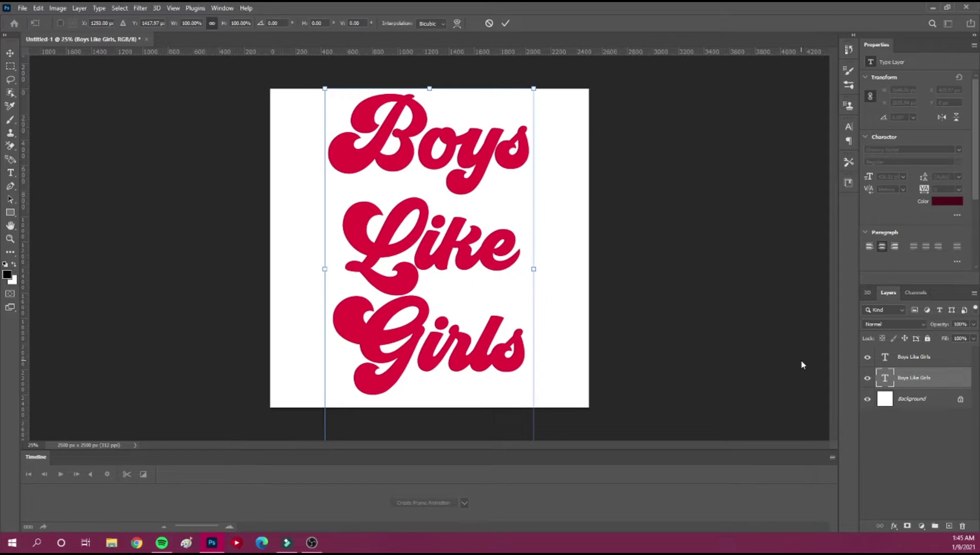
key(Right)
key(Right)
key(Right)
key(Right)
key(Right)
key(Right)
key(Right)
key(Right)
key(Right)
key(Right)
key(Right)
key(Right)
key(Right)
key(Right)
key(Right)
key(Right)
key(Right)
key(Right)
key(Right)
key(Right)
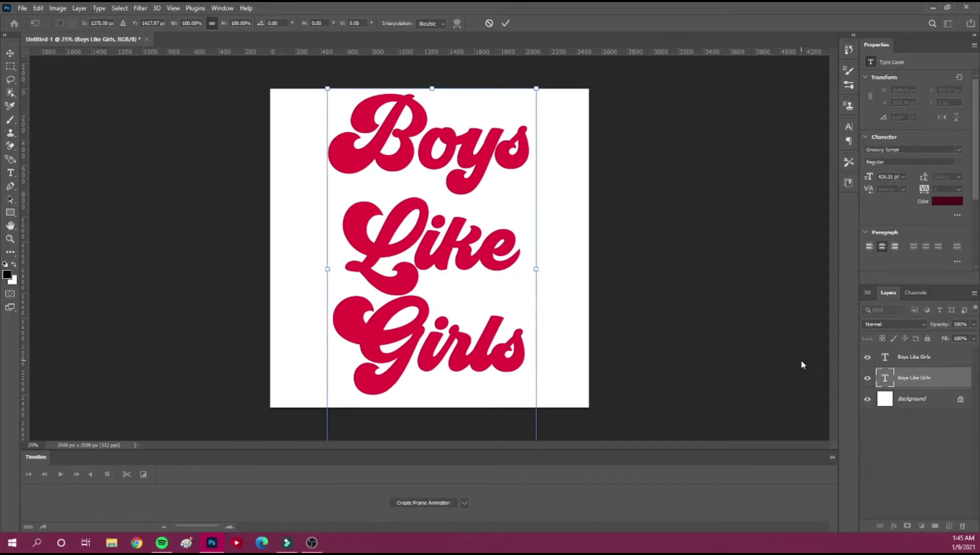
key(Right)
key(Right)
key(Right)
key(Right)
key(Right)
key(Right)
key(Right)
key(Right)
key(Right)
key(Right)
key(Right)
key(Right)
key(Right)
key(Right)
key(Right)
key(Right)
key(Right)
key(Right)
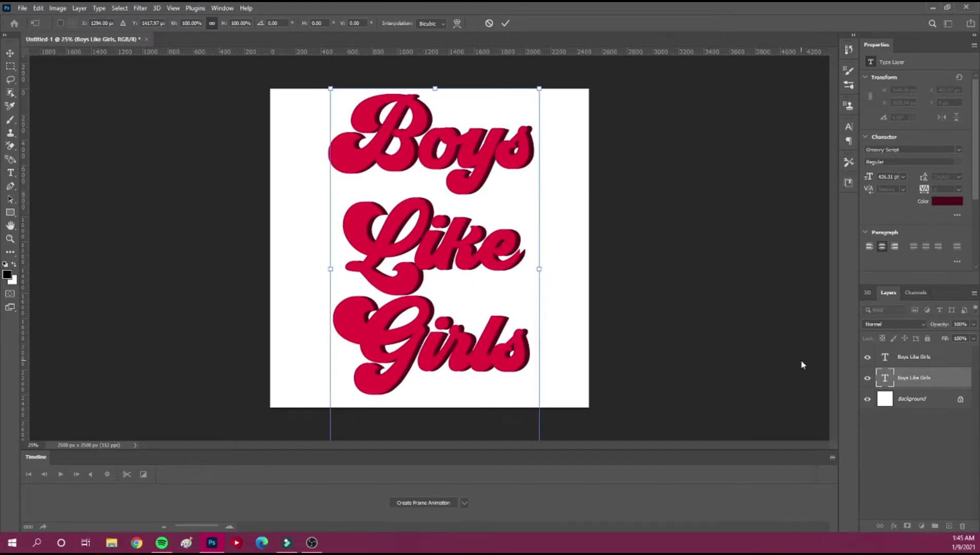
key(Right)
key(Right)
key(Right)
key(Right)
key(Right)
key(Right)
key(Right)
key(Right)
key(Right)
key(Right)
key(Right)
key(Right)
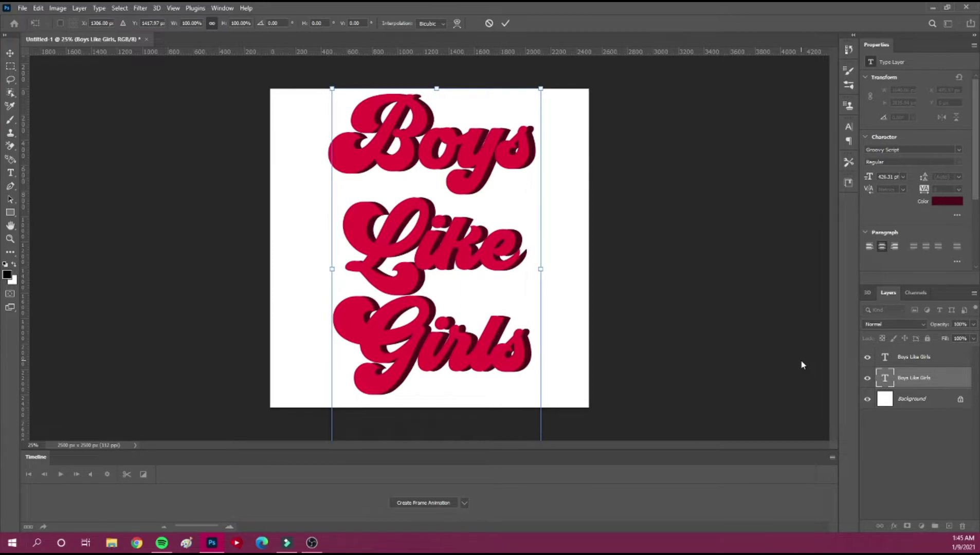
key(Right)
key(Right)
key(Right)
key(Right)
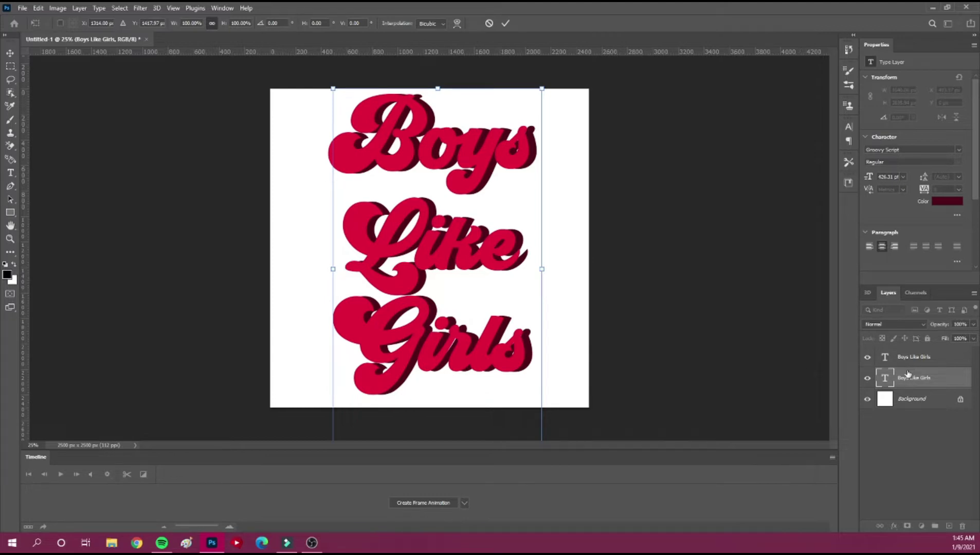
double_click(883, 382)
Step: Hide the maroon text layer and add a drop shadow effect to the crimson Boys Like Girls text layer
click(867, 378)
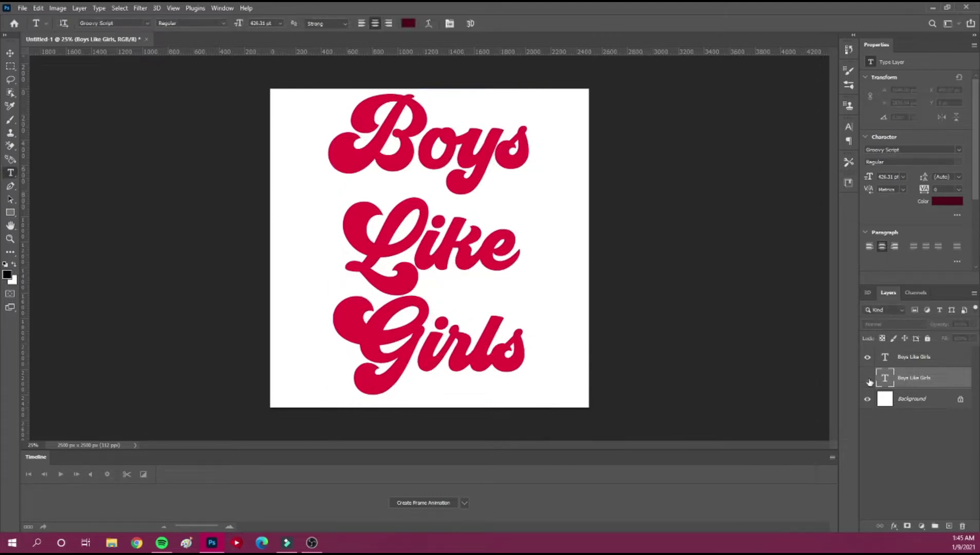
click(913, 358)
click(893, 527)
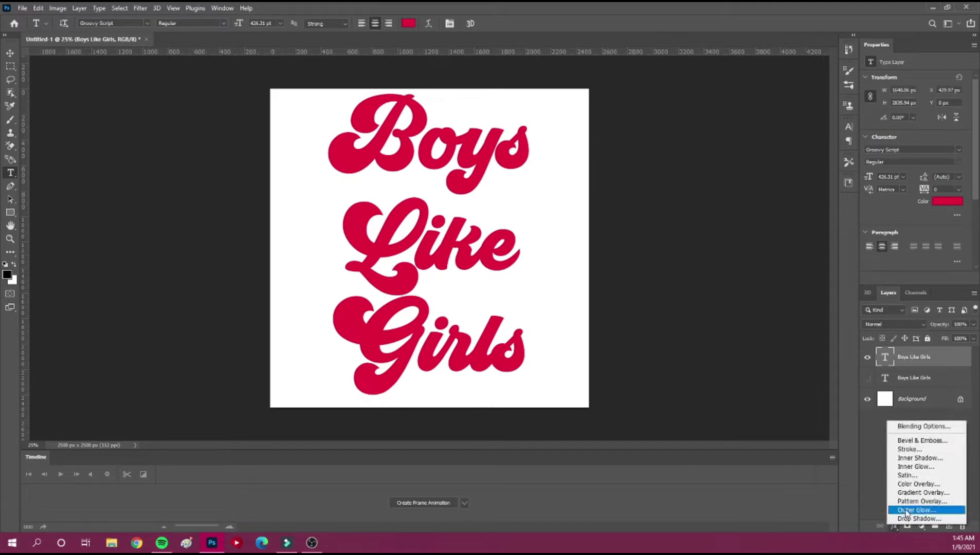
click(910, 518)
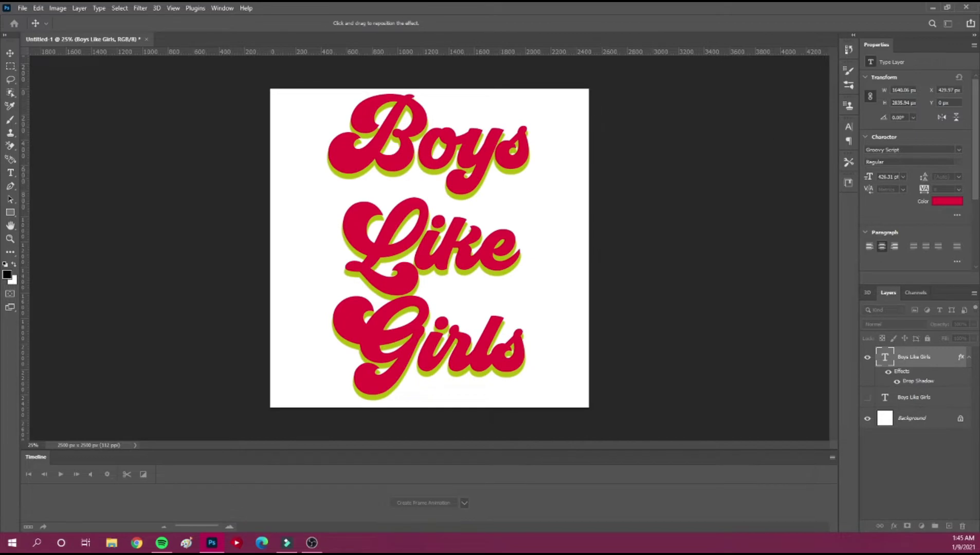
drag(707, 68, 727, 110)
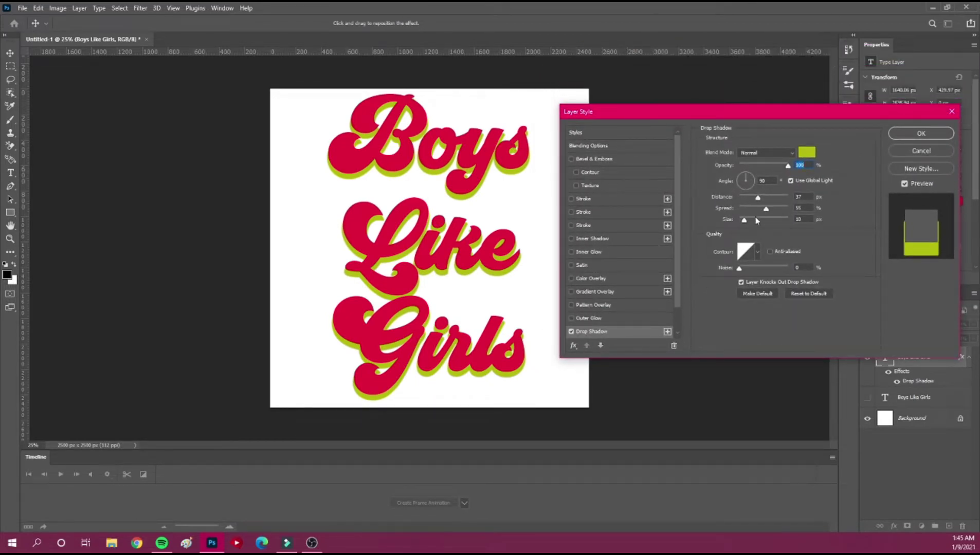
Step: Set the drop shadow's size to 26 px and try shadow angles of 0° and -109°
click(751, 180)
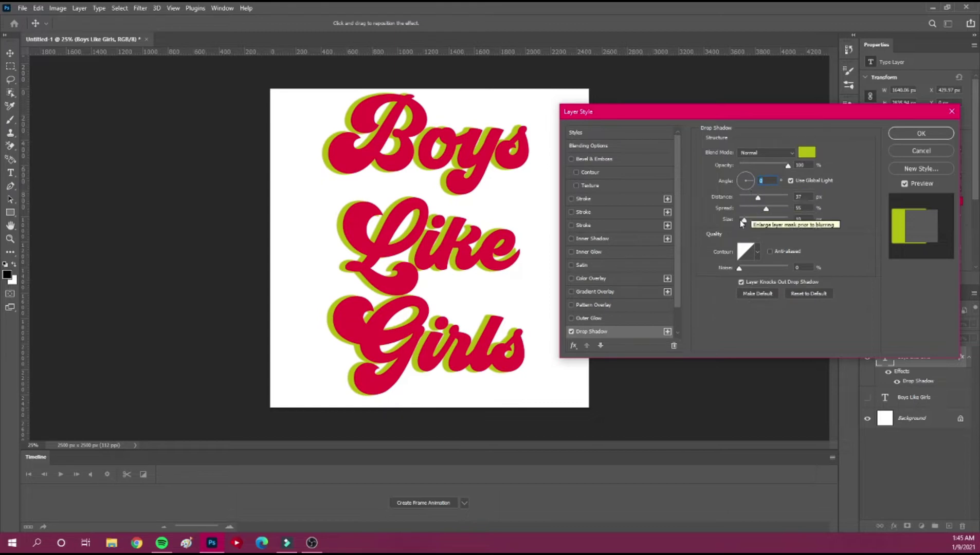
mouse_move(745, 221)
mouse_down()
mouse_move(773, 221)
mouse_move(749, 222)
mouse_up()
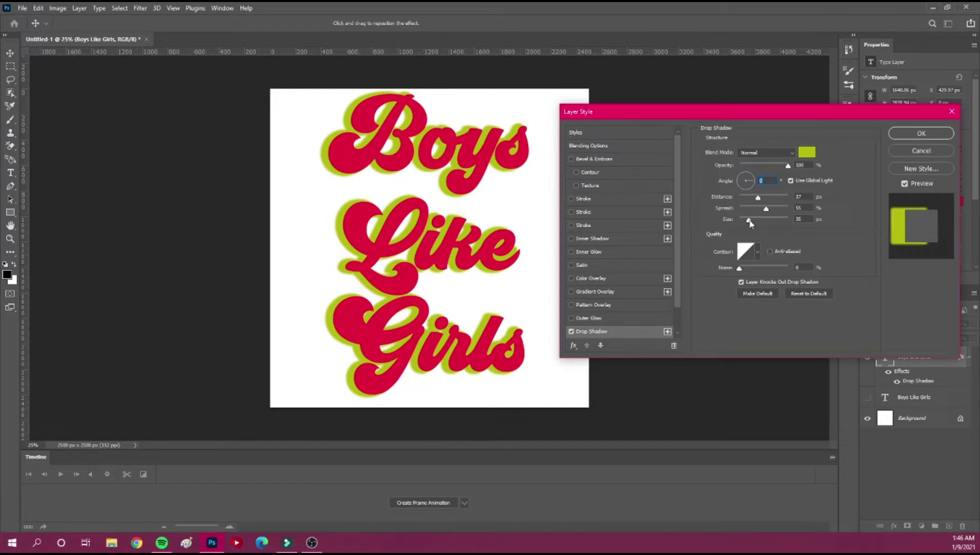
click(742, 181)
click(743, 186)
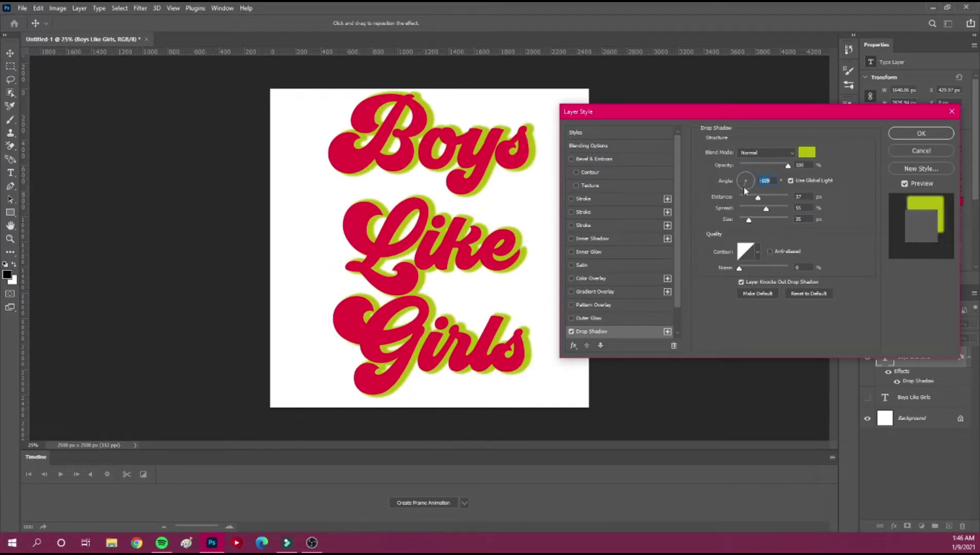
Step: Change the drop shadow's color from lime green to dark plum #52092b
click(808, 153)
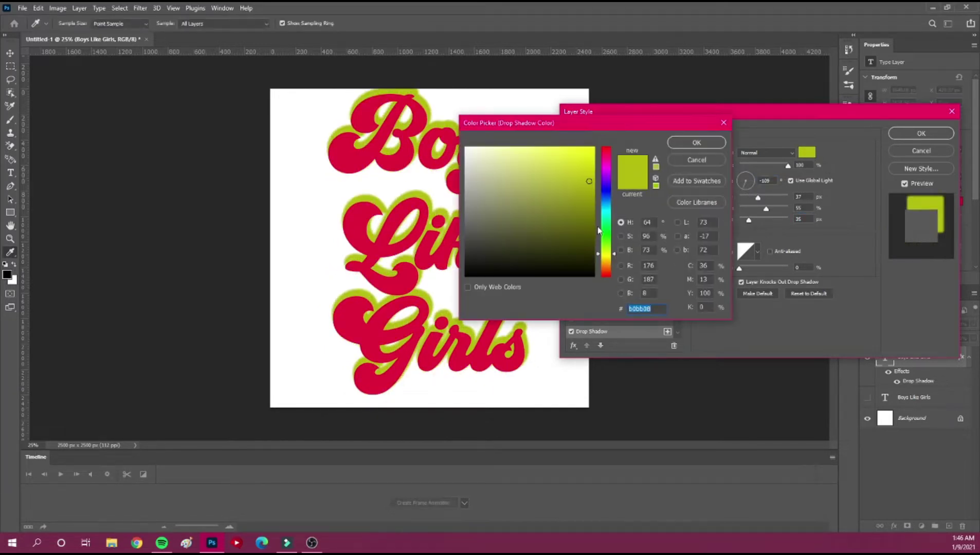
click(581, 234)
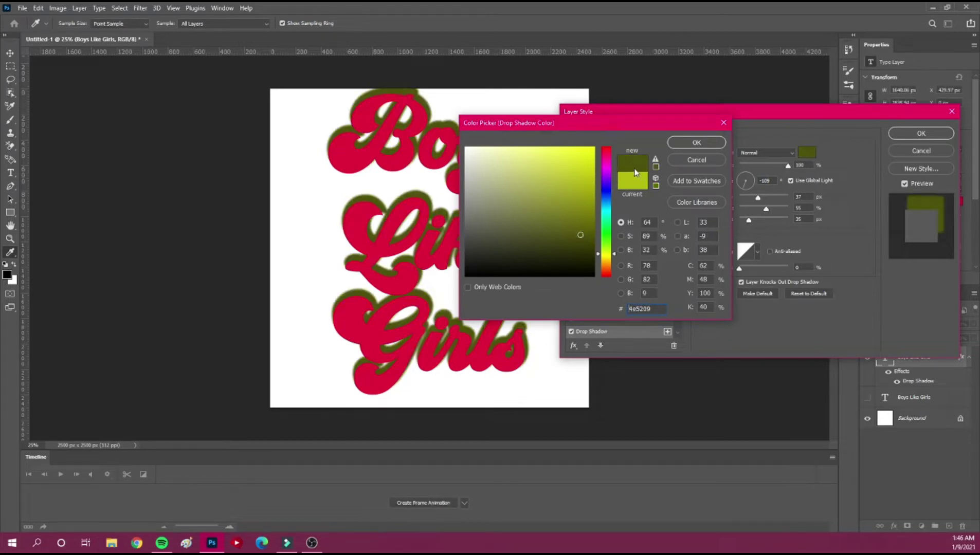
click(606, 157)
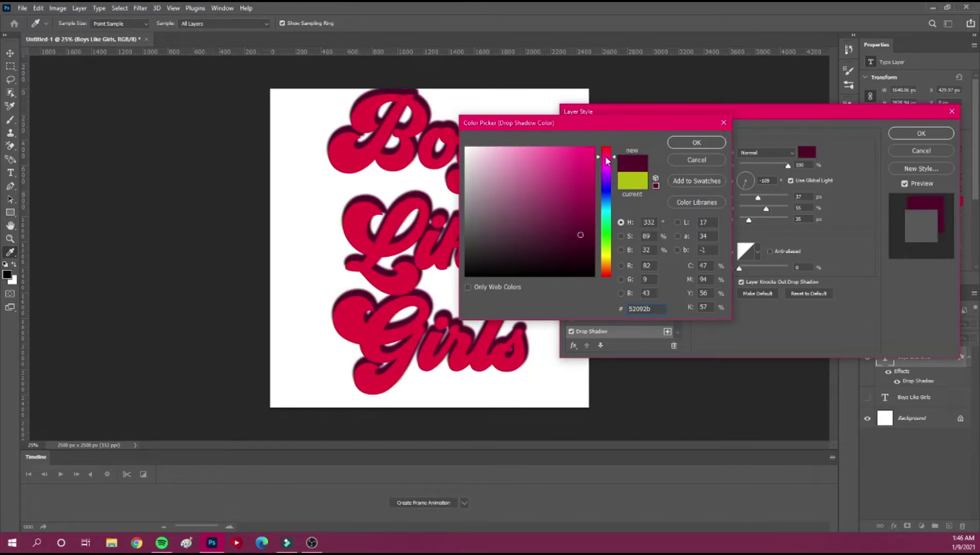
click(697, 143)
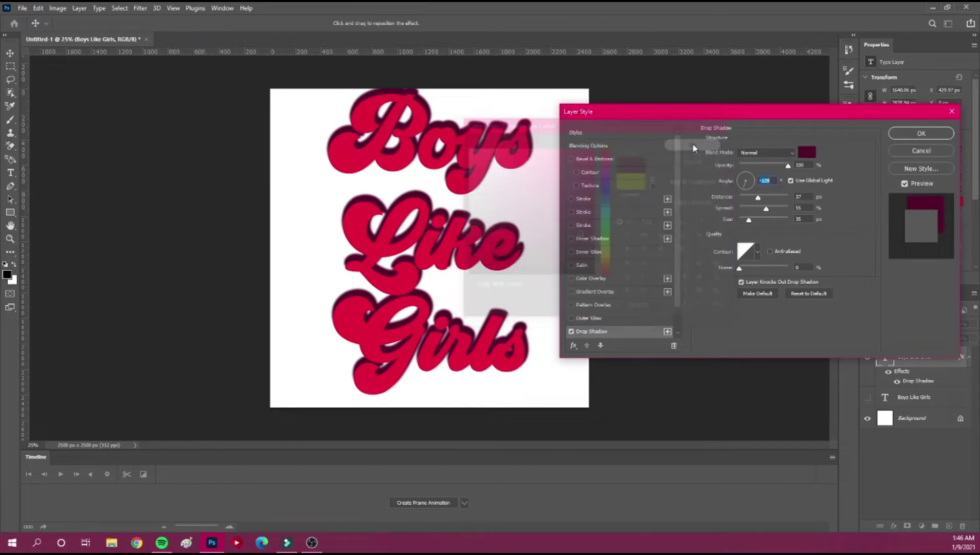
Step: Set the drop shadow's angle to -176° and apply the layer style to the crimson text
click(747, 180)
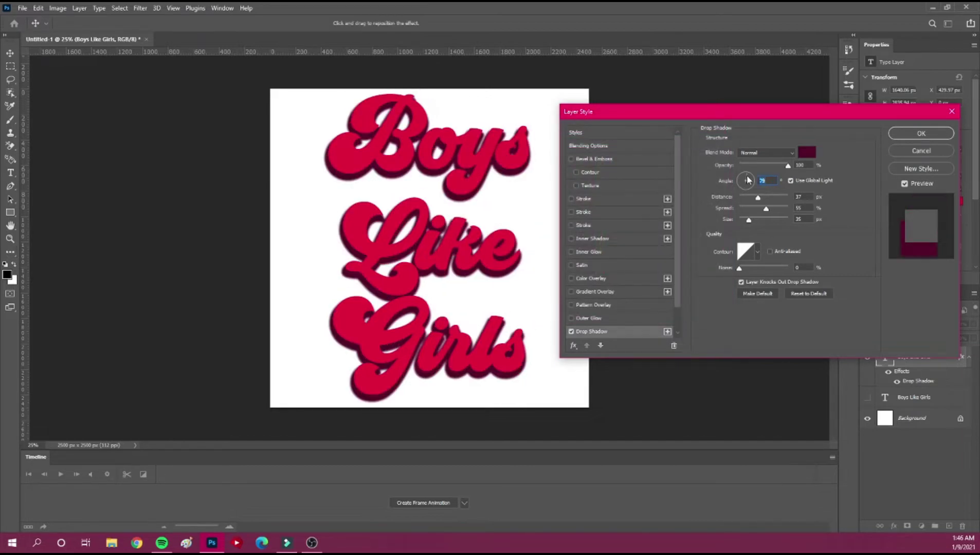
click(739, 181)
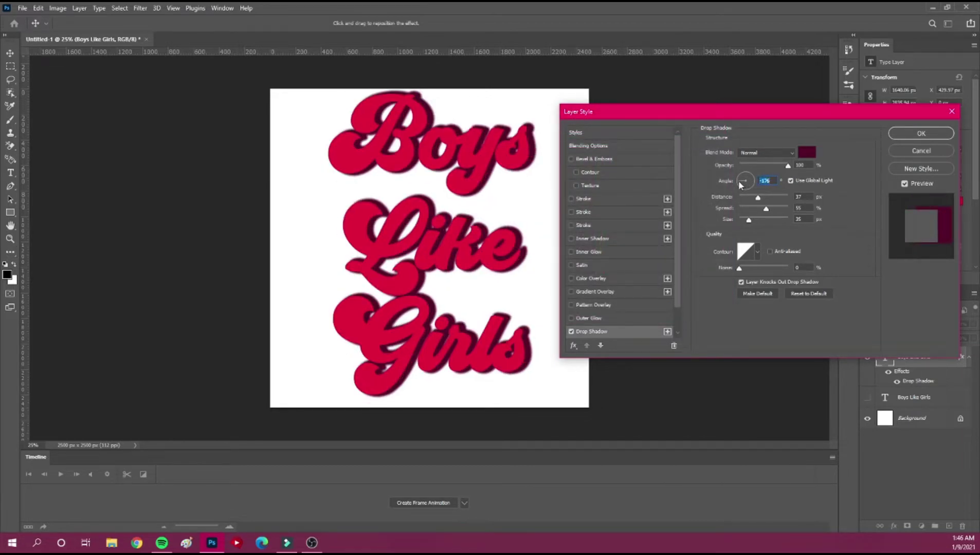
click(915, 134)
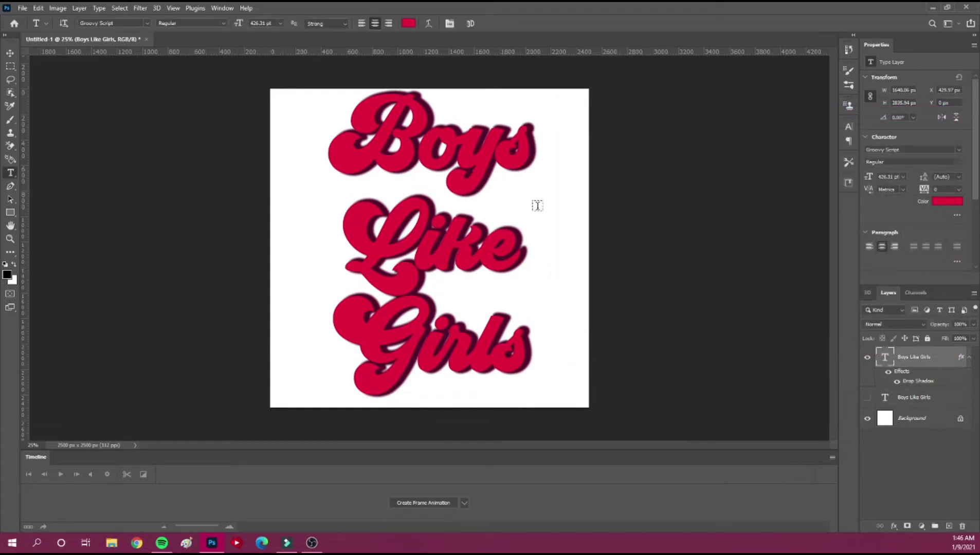
Step: Preview other installed fonts such as RansomNote on the Boys Like Girls text, keeping Groovy Script
click(147, 23)
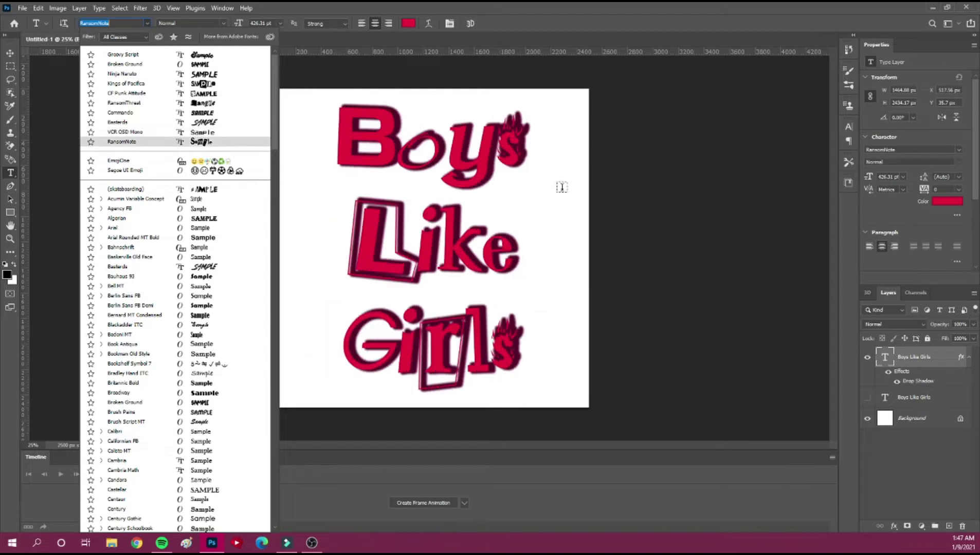
click(213, 59)
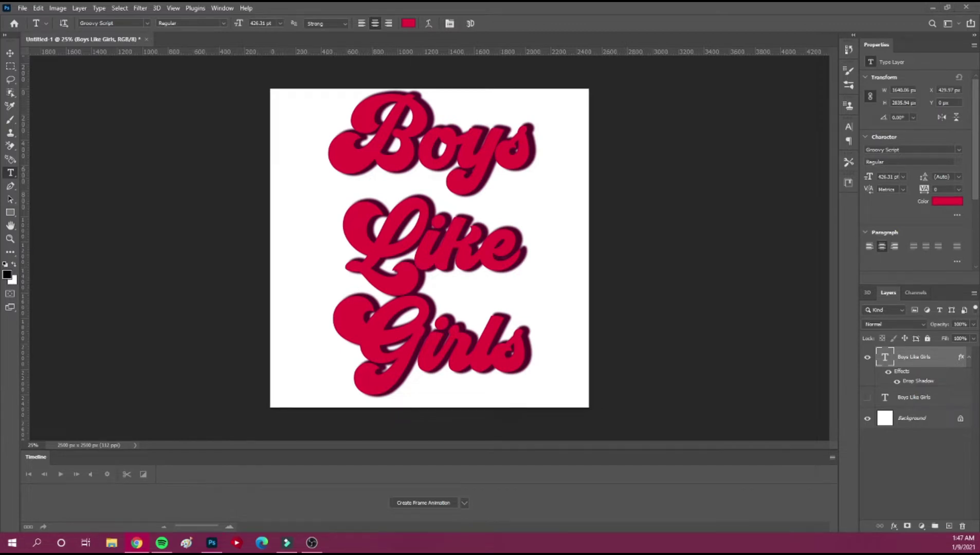
Step: Switch to Chrome, search Google for "grunge font" and open the 1001 Fonts page of free grunge fonts
double_click(435, 99)
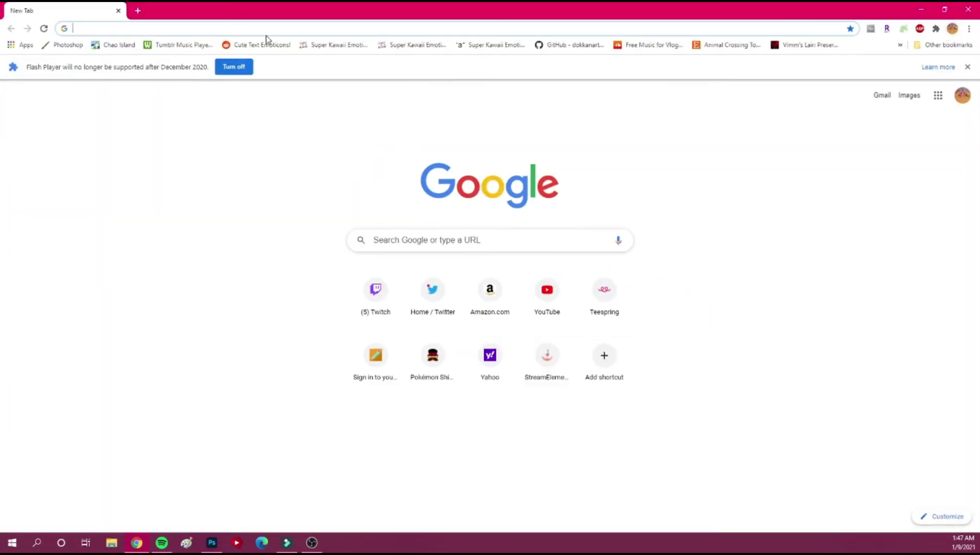
click(284, 31)
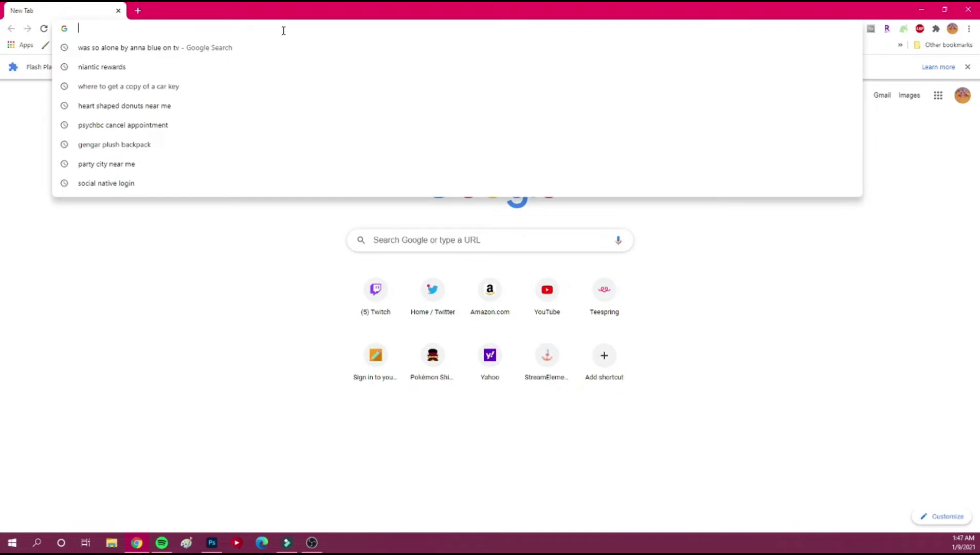
text(grunge font)
key(Return)
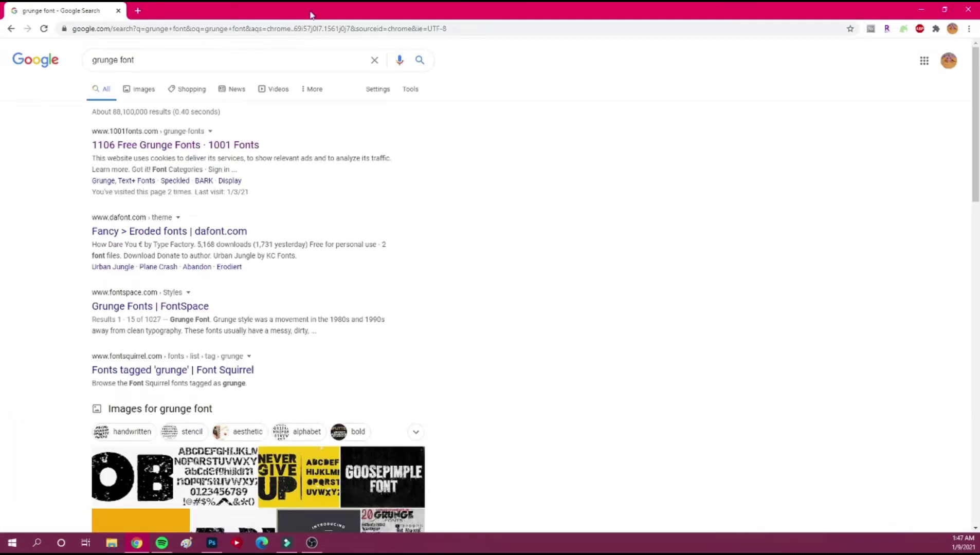
click(224, 145)
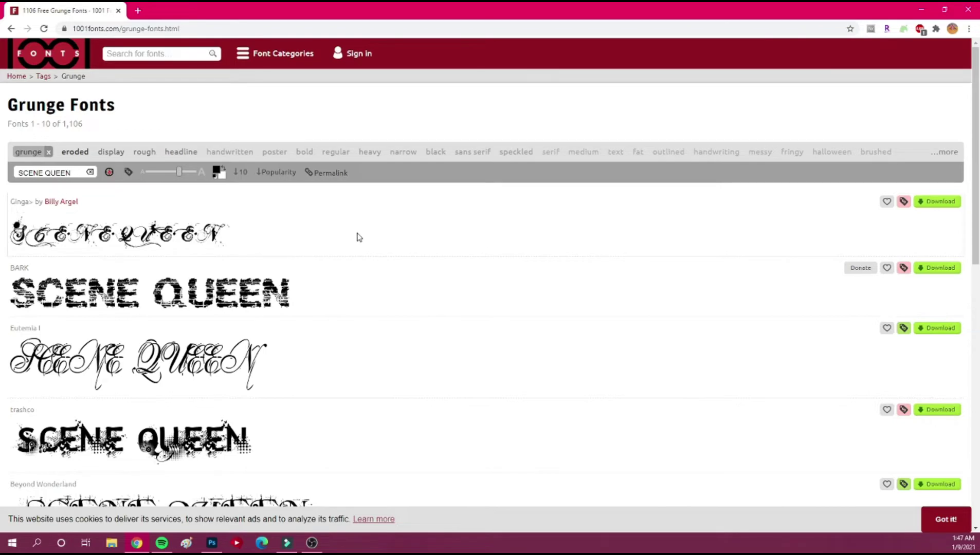
Step: Browse the font samples on the first two pages of the 1001 Fonts grunge category
scroll(358, 236, down, 5)
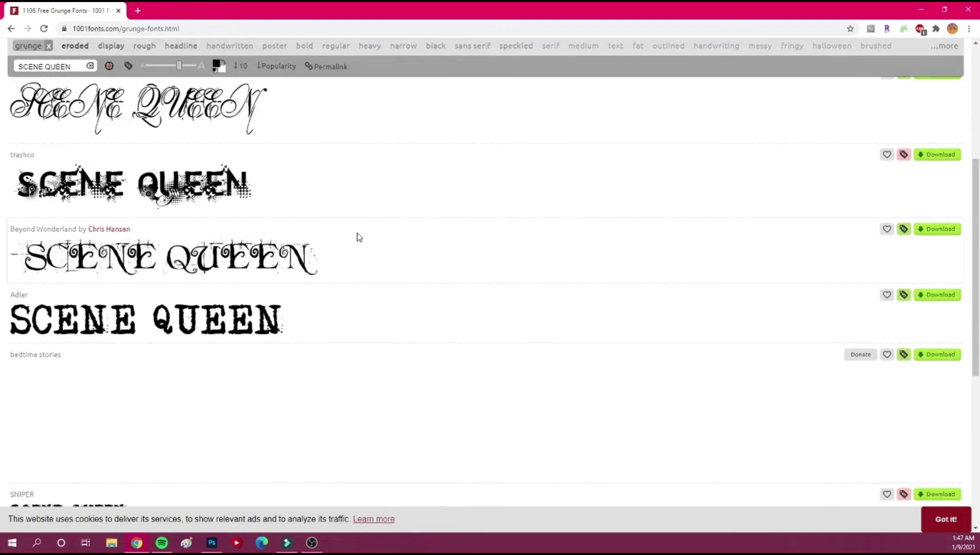
scroll(359, 236, down, 1)
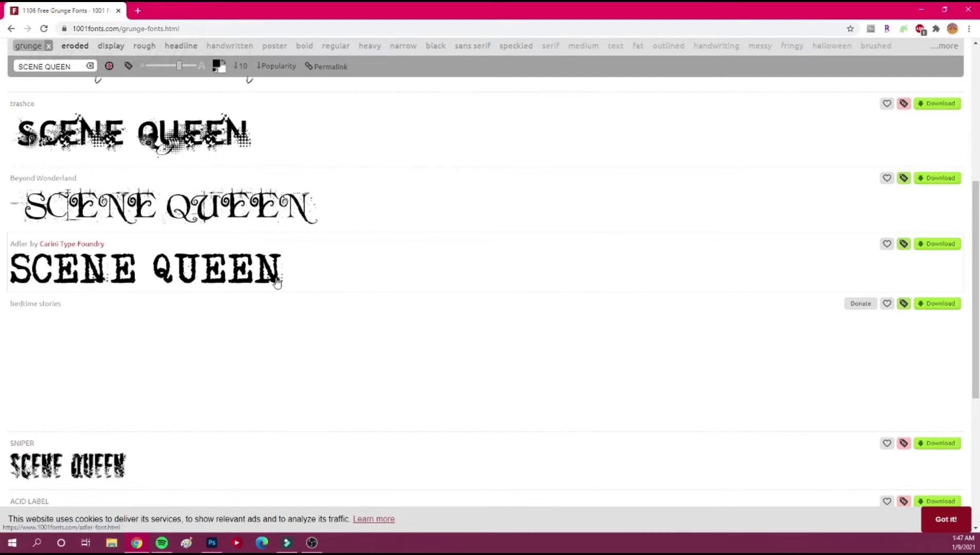
scroll(404, 261, down, 5)
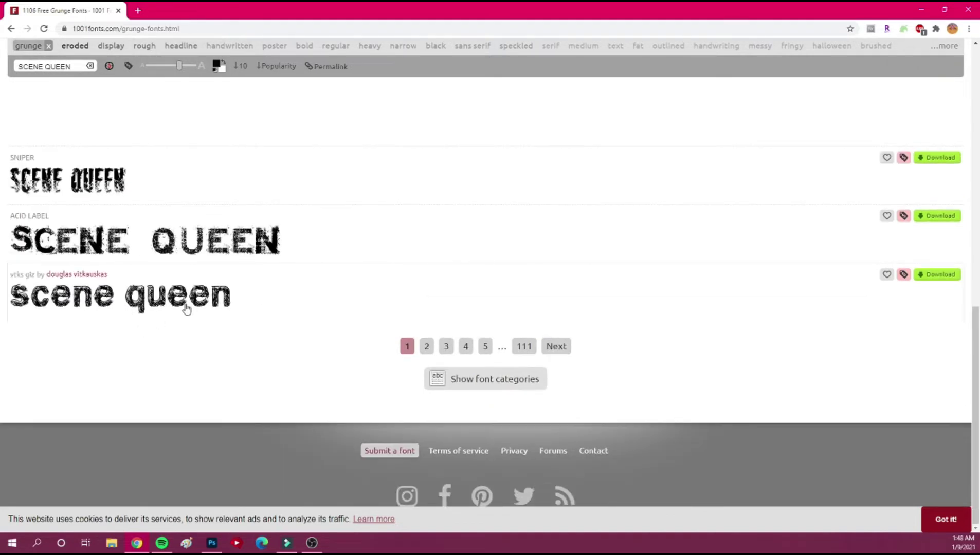
click(429, 347)
scroll(406, 288, down, 2)
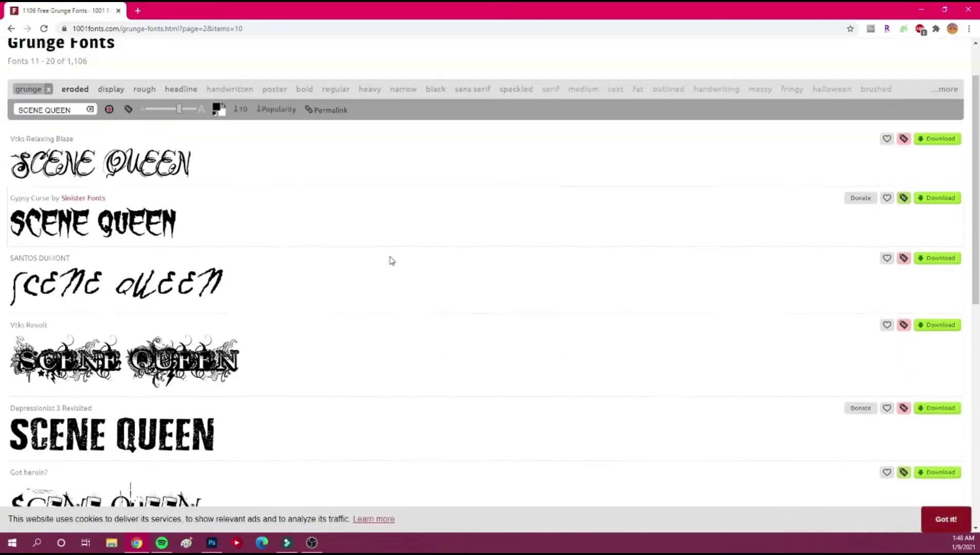
scroll(391, 261, down, 3)
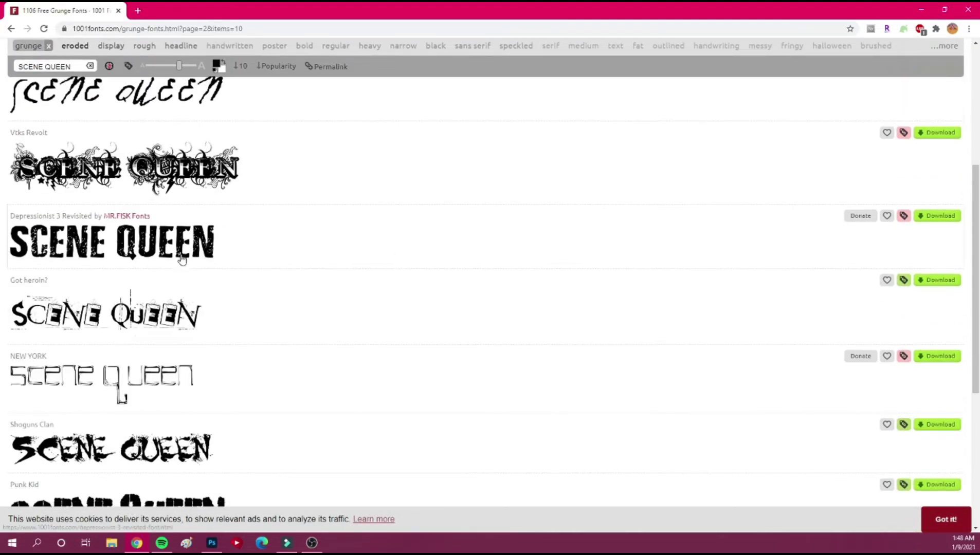
scroll(301, 242, down, 5)
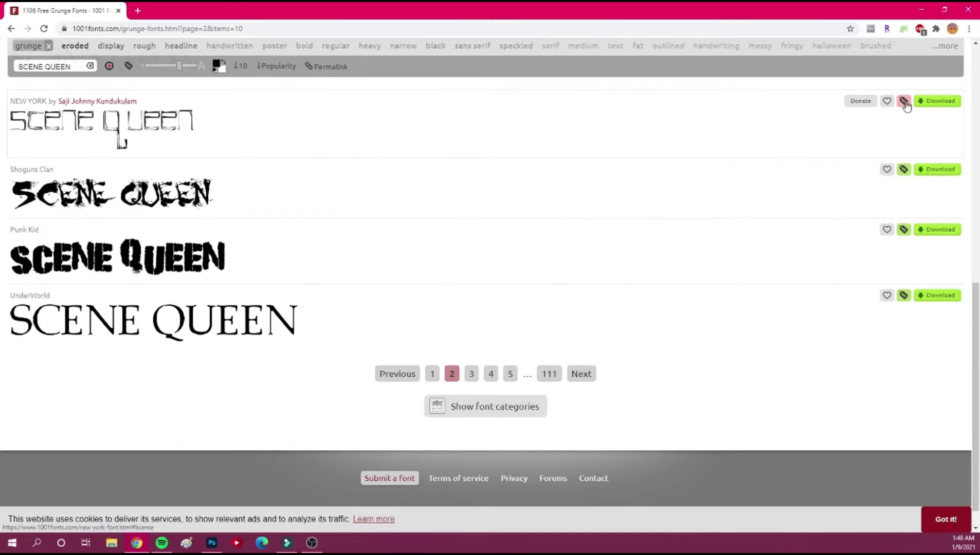
Step: Check the licence tags of the NEW YORK, Shoguns Clan, Punk Kid and Got heroin? fonts for permitted use
mouse_move(906, 105)
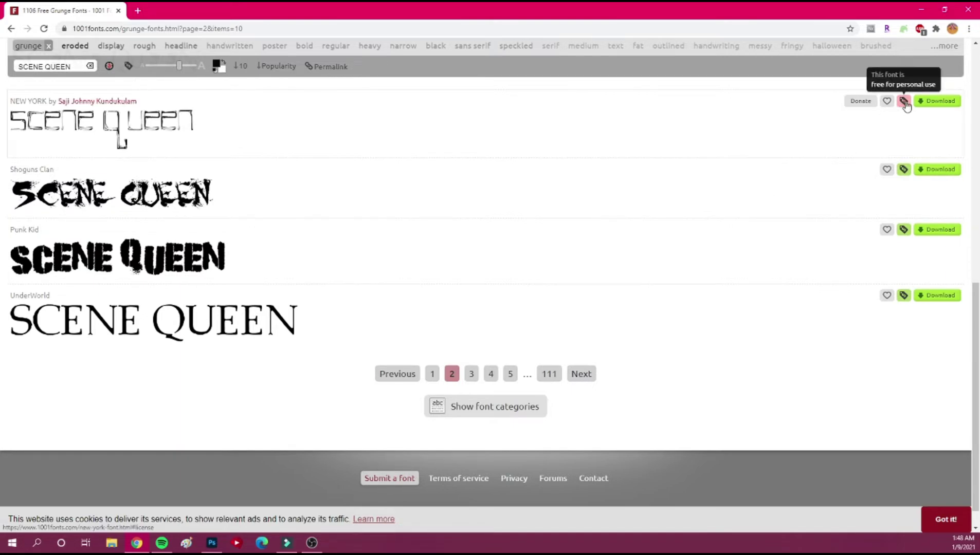
mouse_move(905, 172)
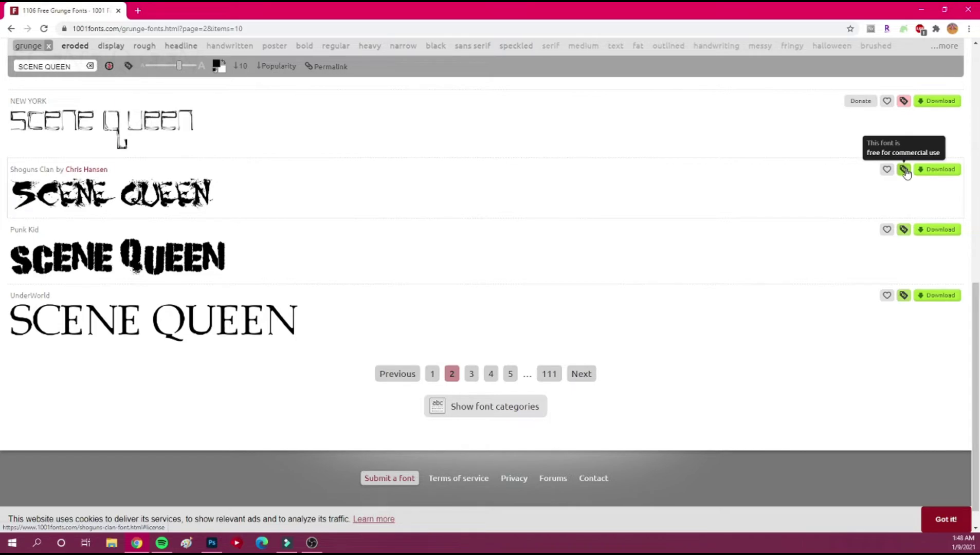
mouse_move(904, 232)
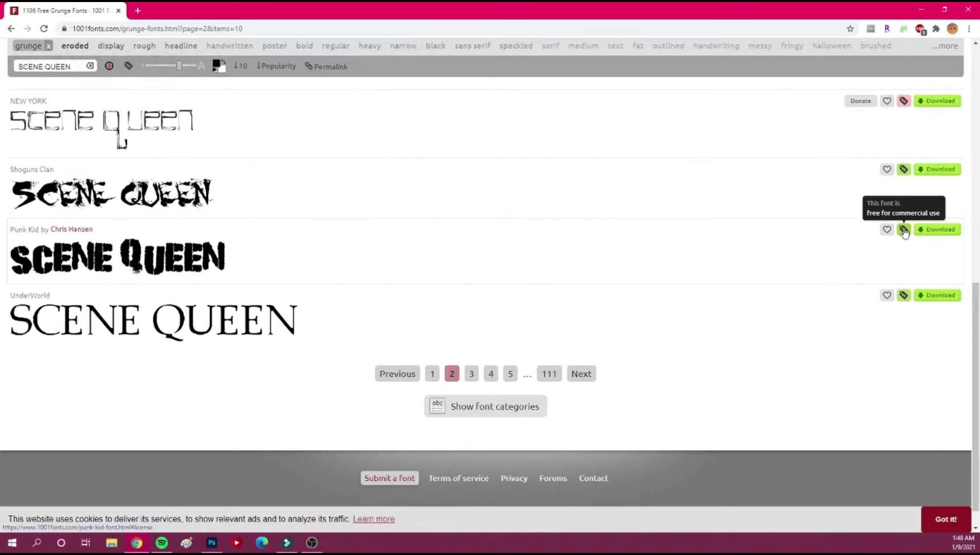
scroll(904, 233, up, 5)
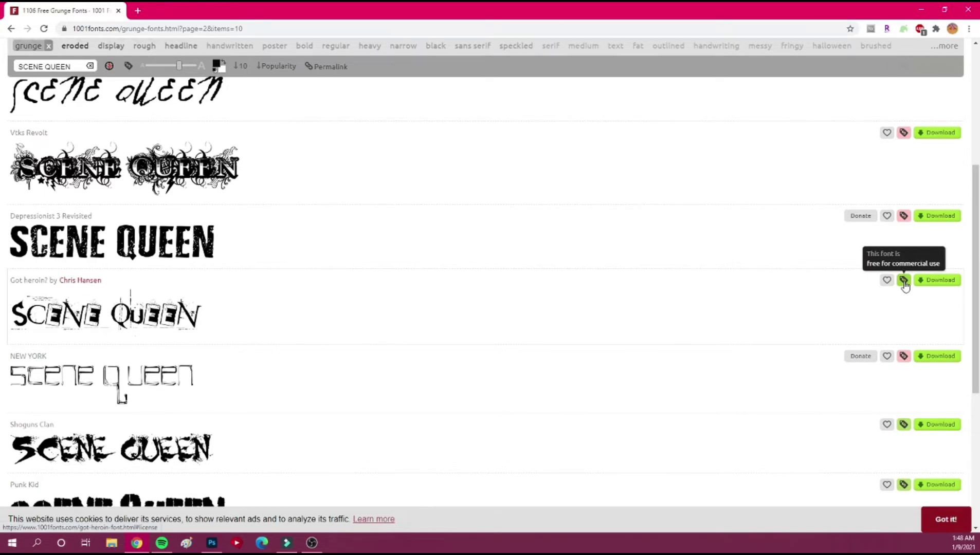
scroll(903, 284, down, 3)
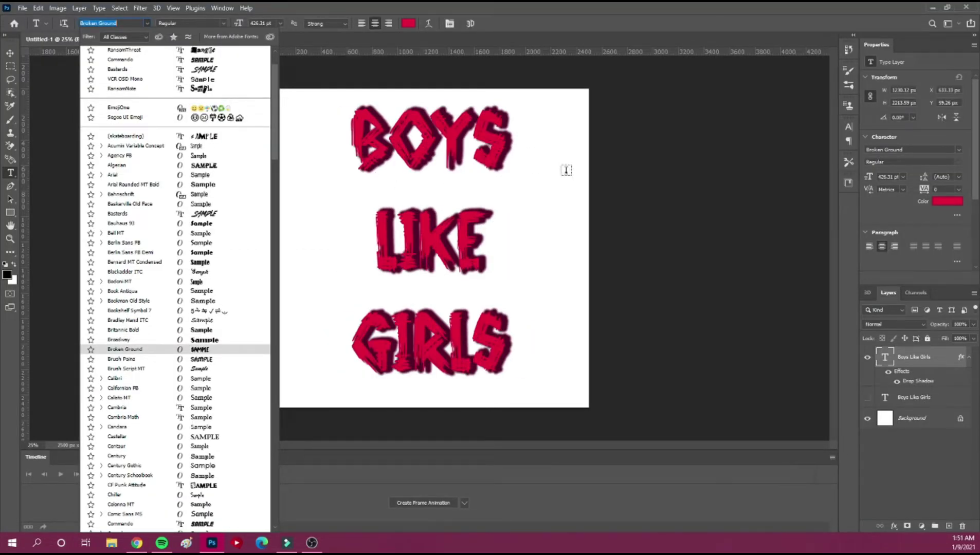
click(639, 171)
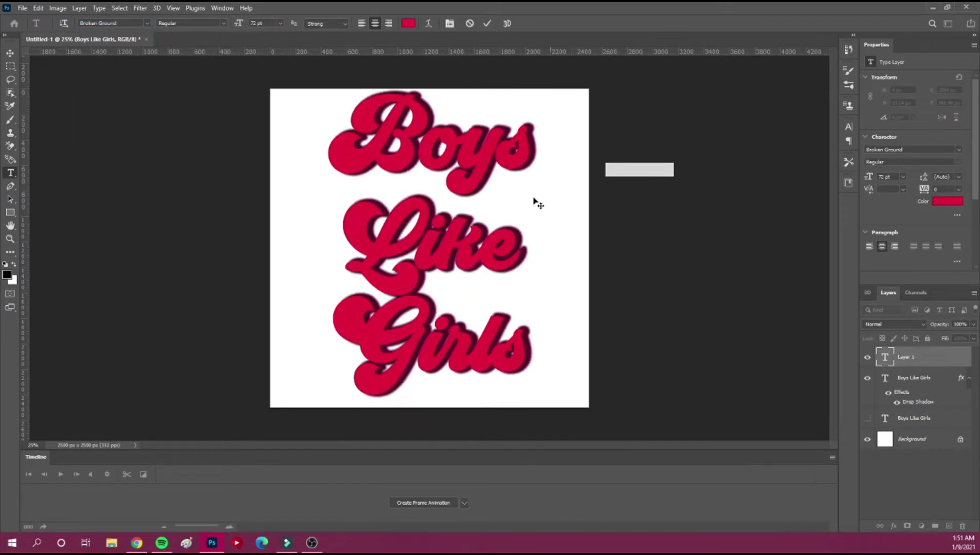
click(23, 8)
click(156, 149)
click(575, 145)
Step: Create a new document from the recent custom 2500 x 2500 px preset at 112 ppi with white background
click(21, 9)
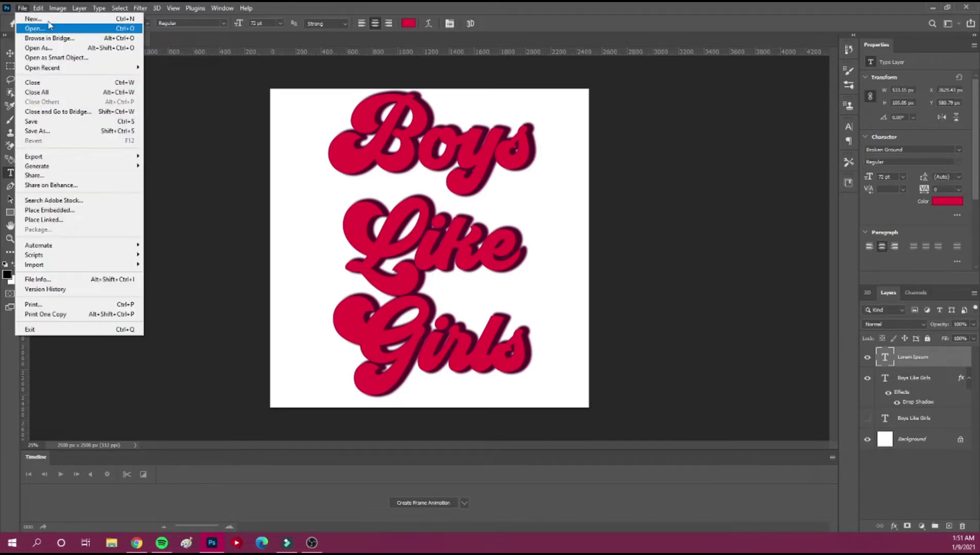
click(40, 19)
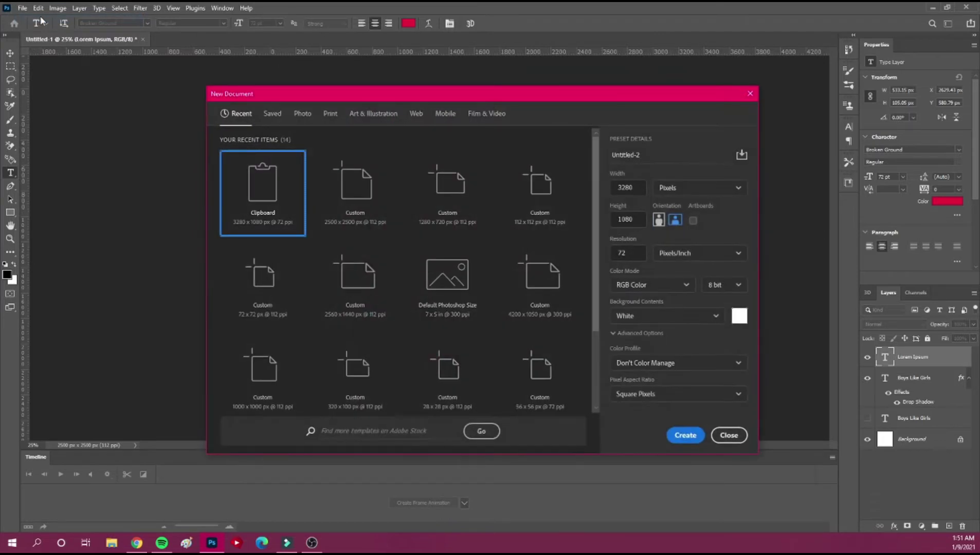
click(355, 211)
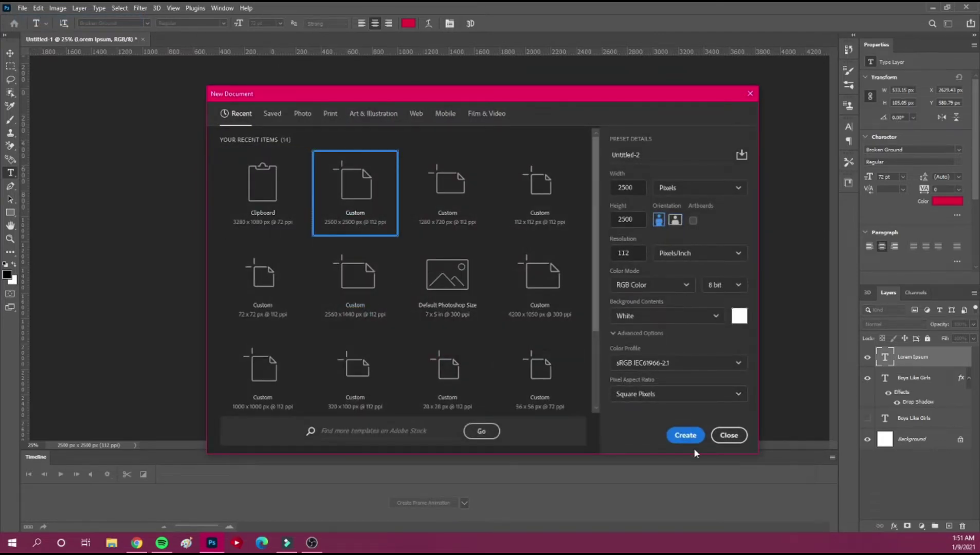
click(673, 438)
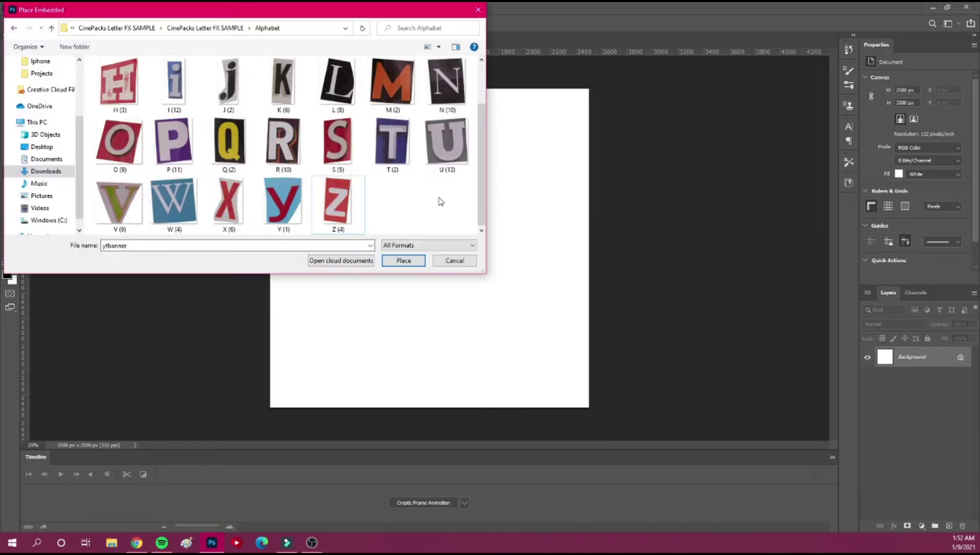
click(230, 195)
click(388, 261)
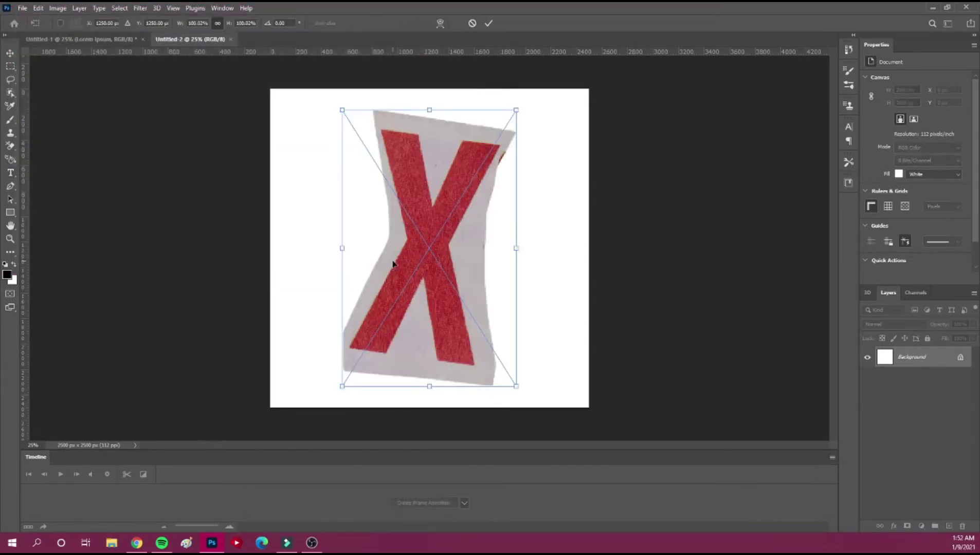
drag(344, 386, 389, 267)
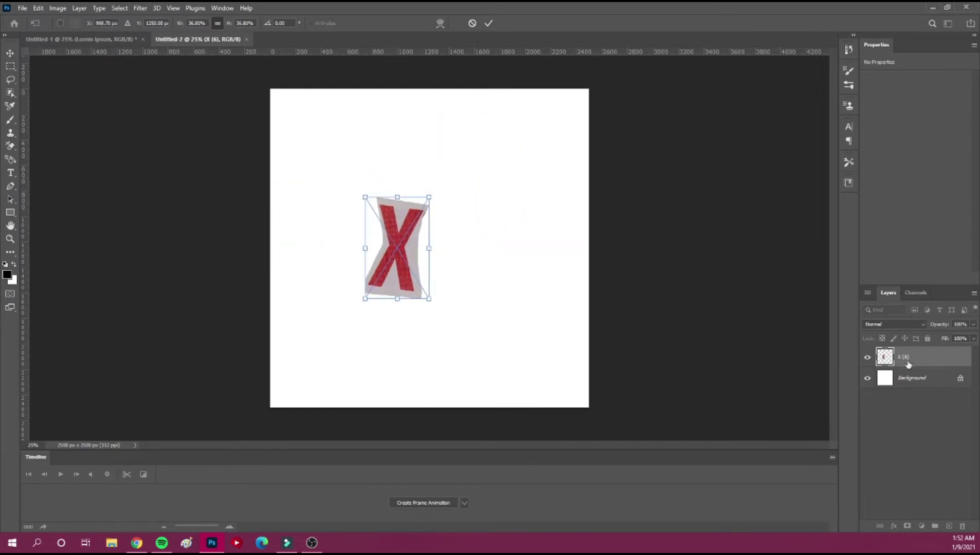
click(926, 365)
key(Escape)
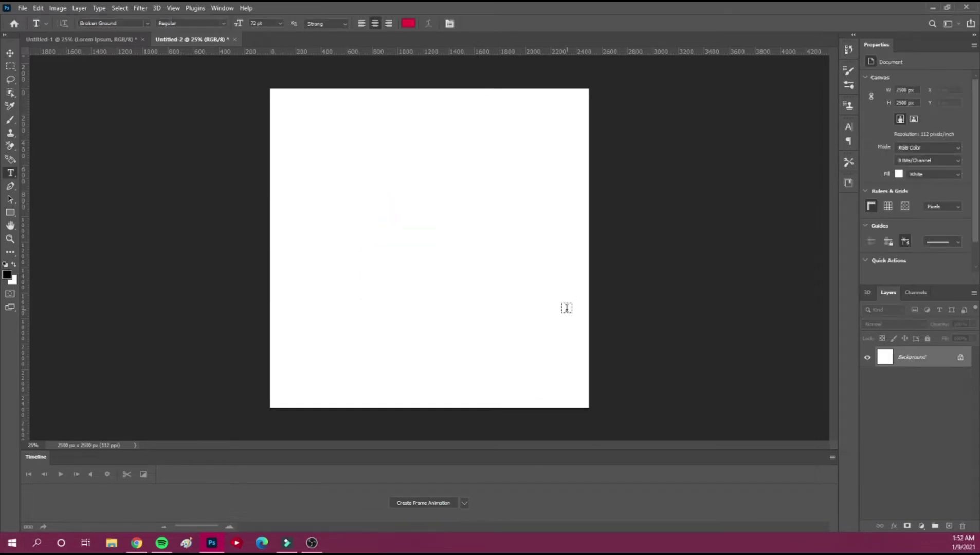
Step: Embed the O (9) letter cut-out, scale it to about 42%, and move it left of the canvas centre
click(22, 8)
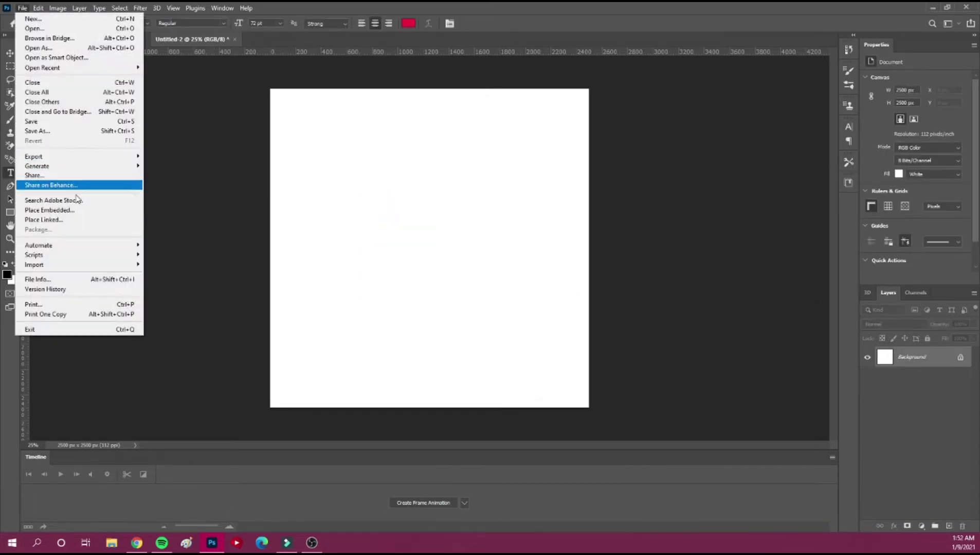
click(77, 210)
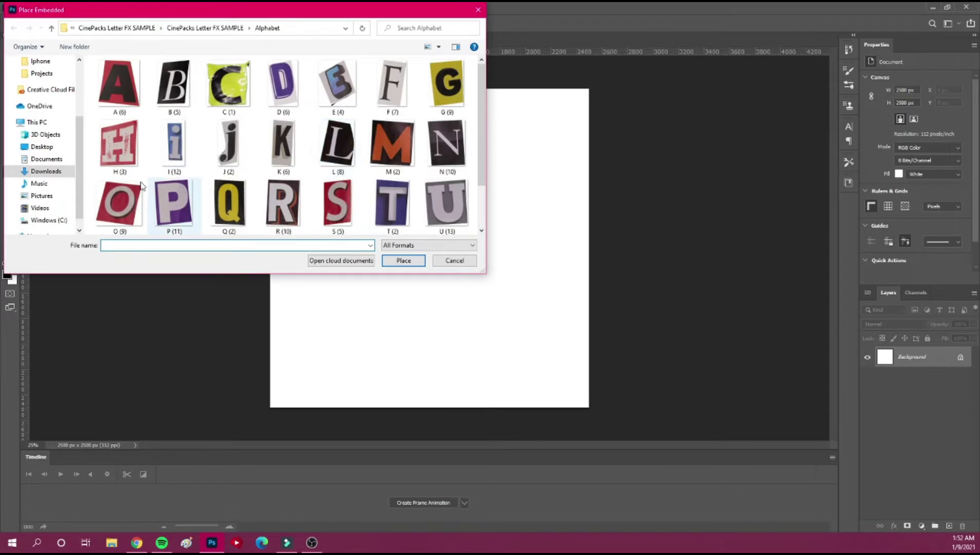
click(119, 204)
click(403, 261)
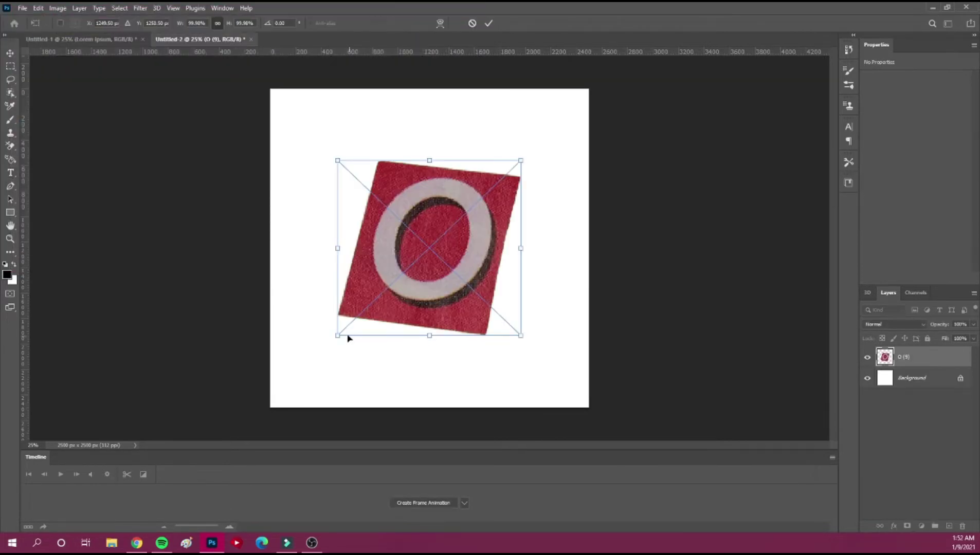
drag(337, 336, 438, 225)
drag(492, 196, 375, 231)
click(908, 355)
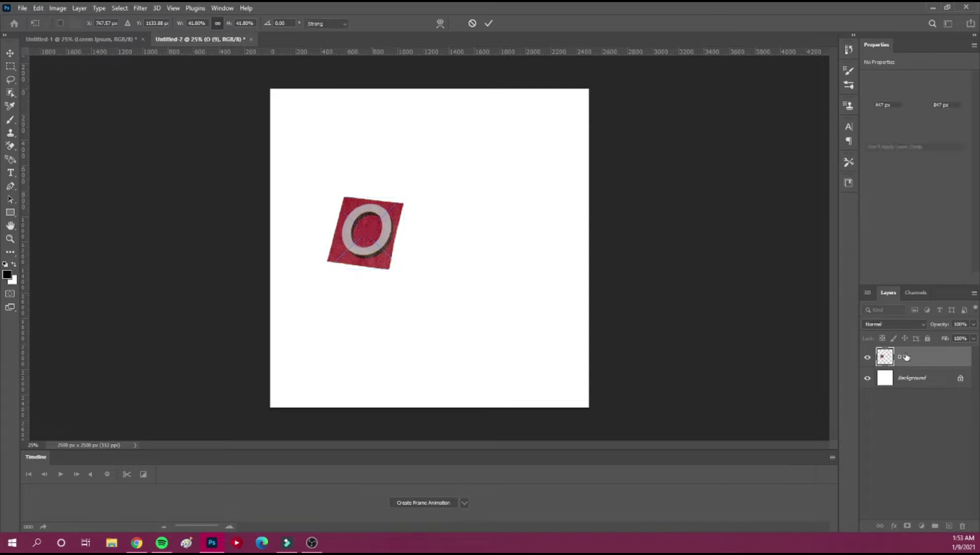
Step: Duplicate the O (9) layer and place the copy near the canvas's right edge, level with the original
right_click(904, 353)
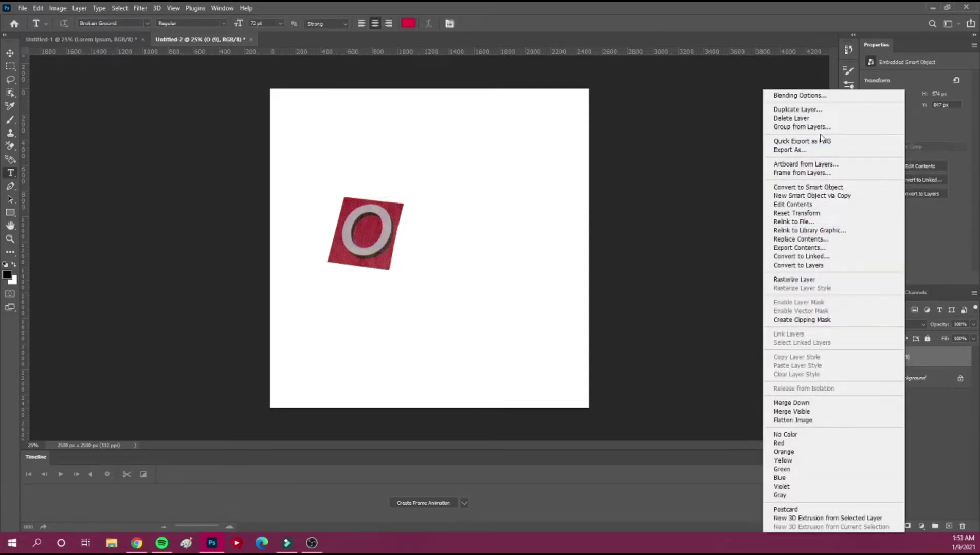
click(802, 110)
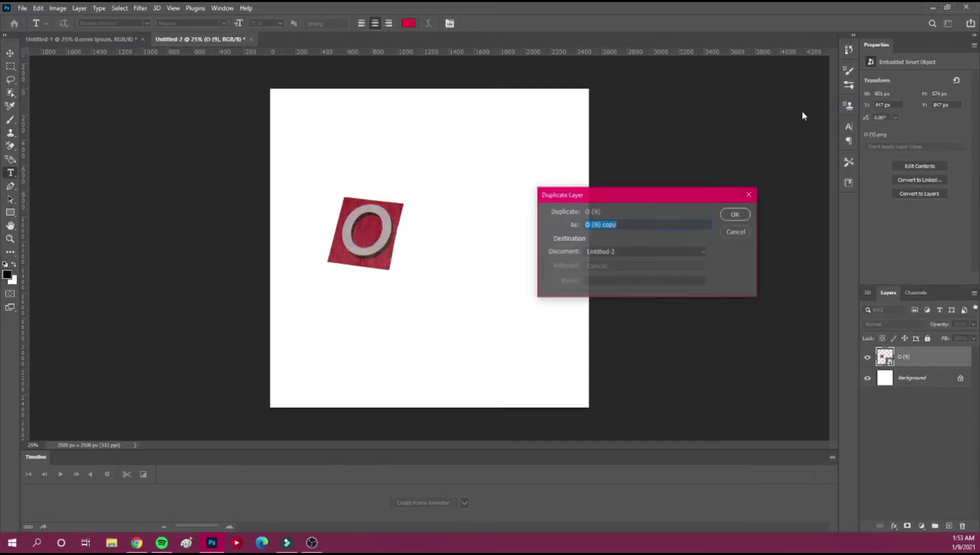
click(725, 215)
key(ctrl+t)
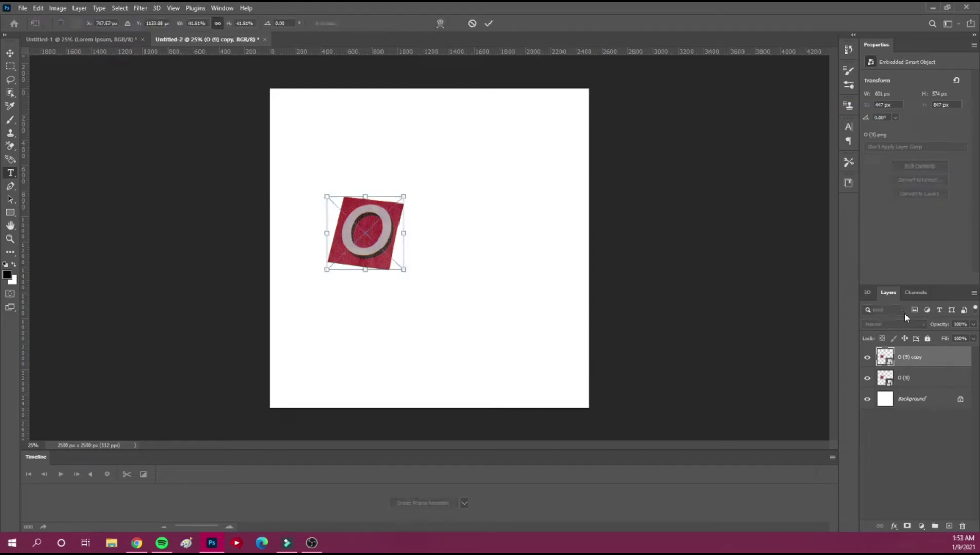
drag(356, 261, 547, 255)
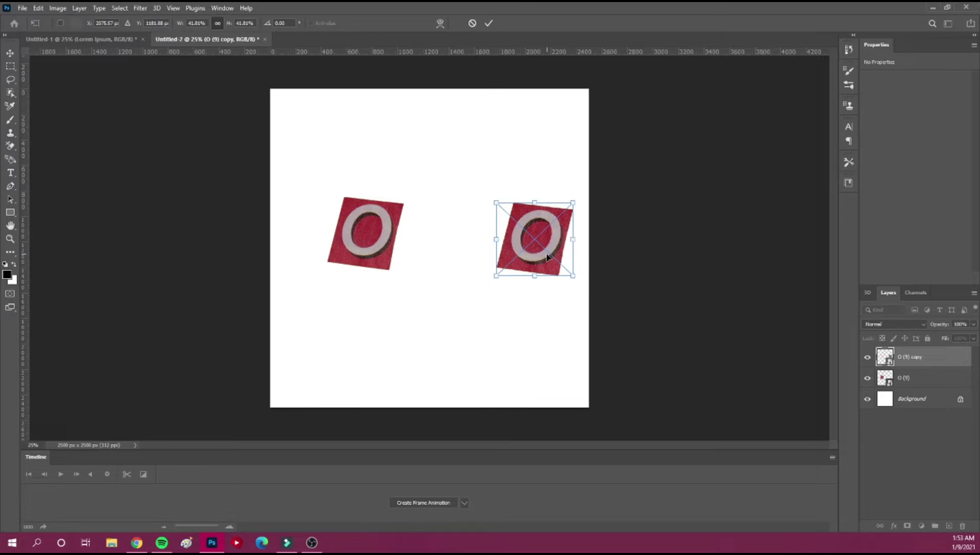
key(t)
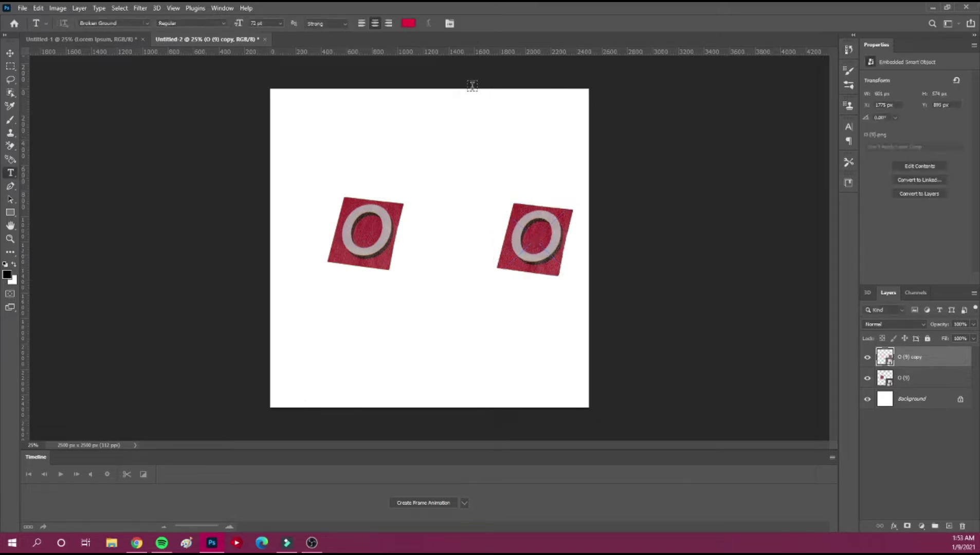
Step: Embed the transparent duct tape black image from Documents > Important Things, scaled to about 69% and placed left of the first O
click(23, 8)
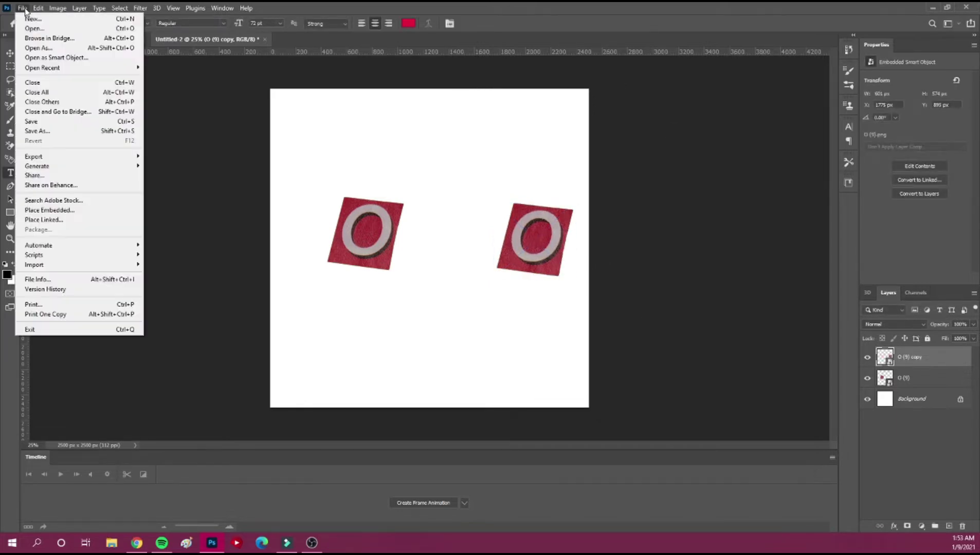
click(54, 212)
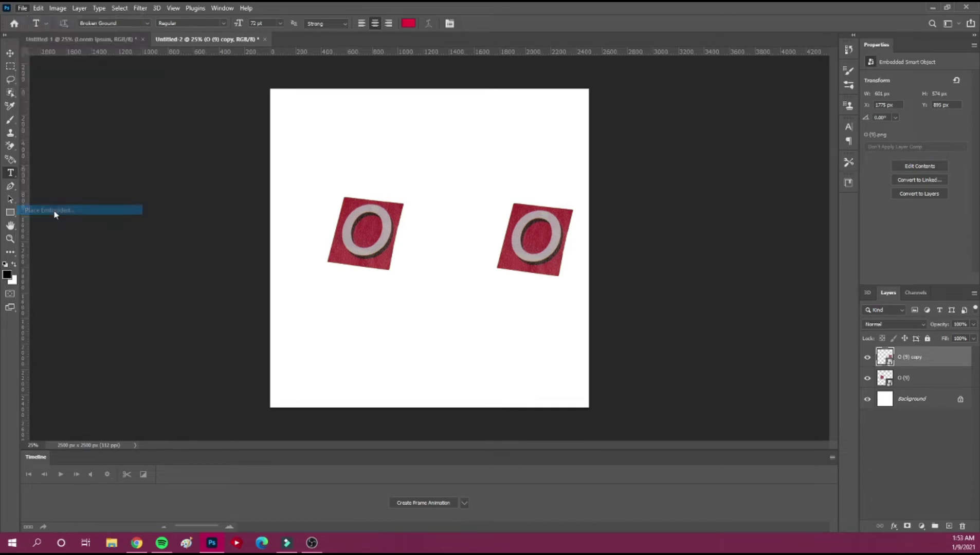
click(52, 163)
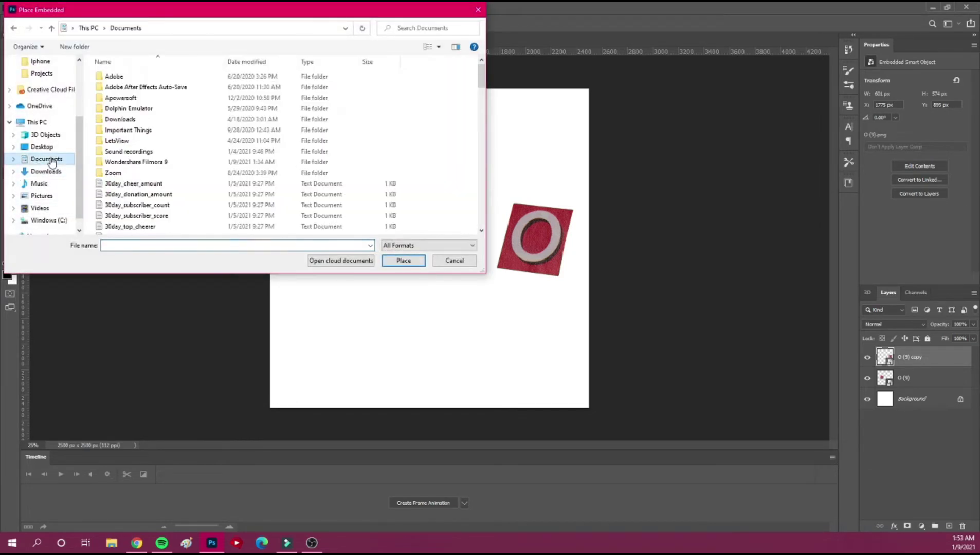
double_click(143, 131)
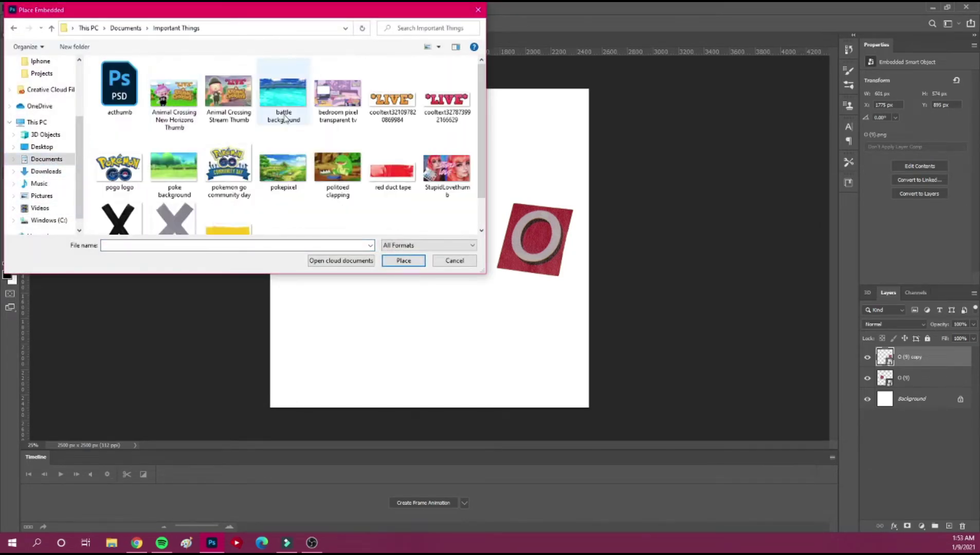
scroll(134, 201, down, 1)
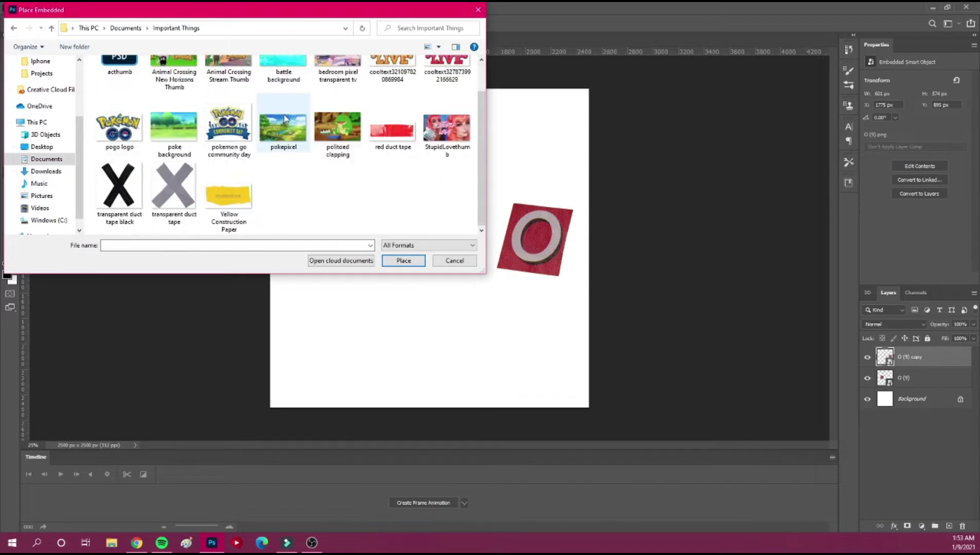
click(113, 207)
click(401, 260)
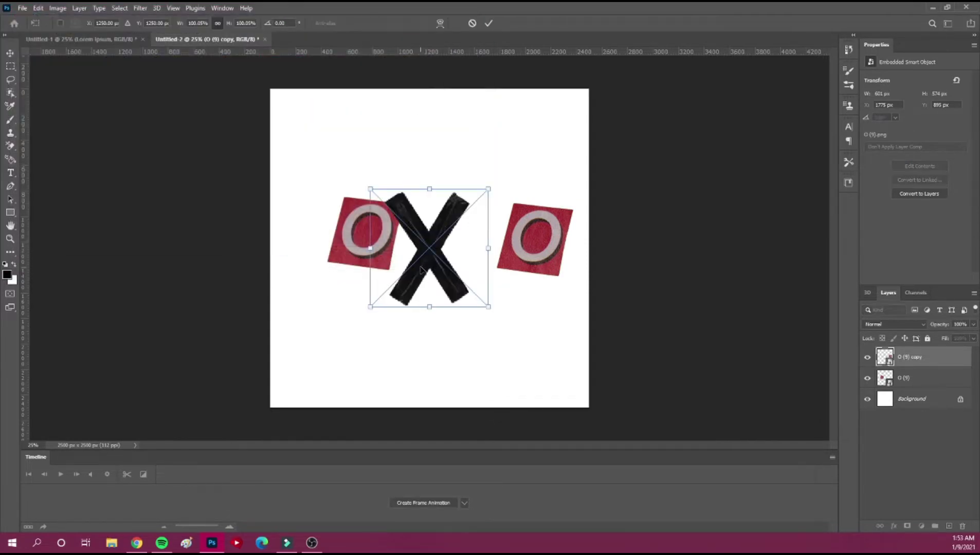
drag(369, 308, 407, 271)
drag(448, 245, 311, 251)
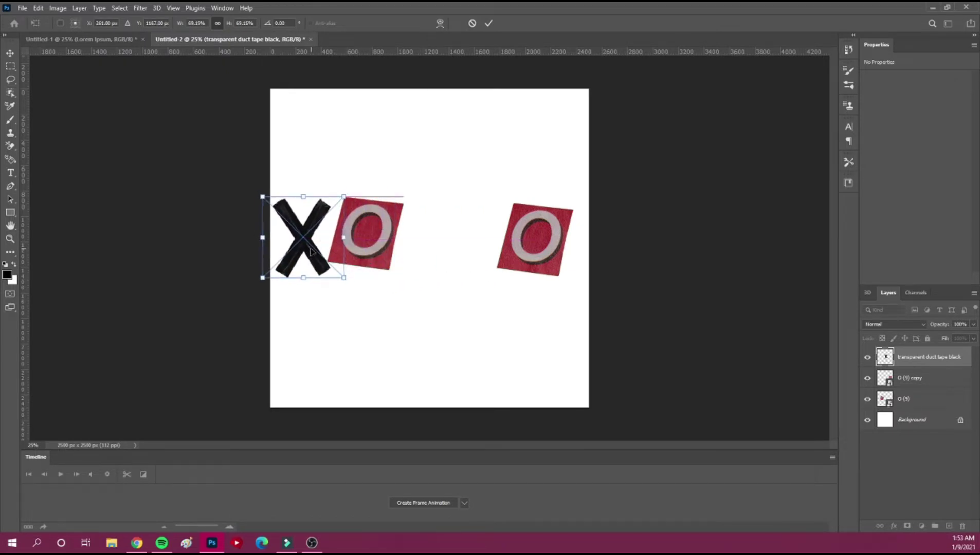
click(917, 360)
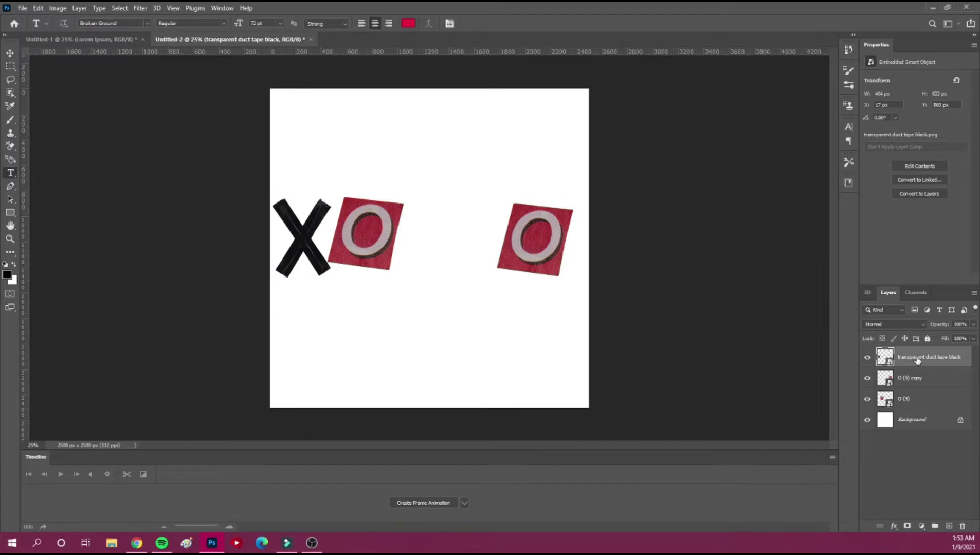
Step: Move the black duct tape X into the gap between the two O letters
key(ctrl+t)
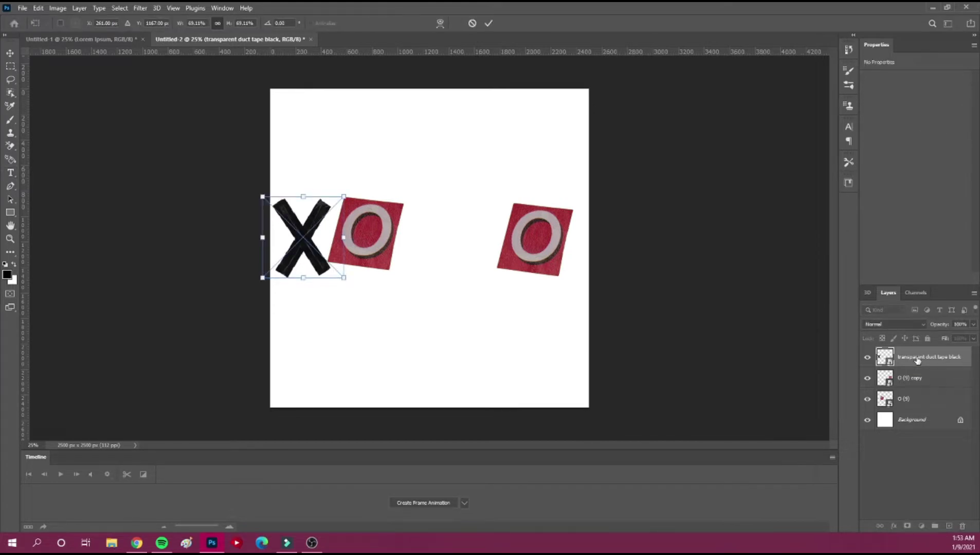
drag(302, 249, 443, 247)
key(Return)
Step: Duplicate the black duct tape X layer and move the copy to the left of the first O
right_click(920, 357)
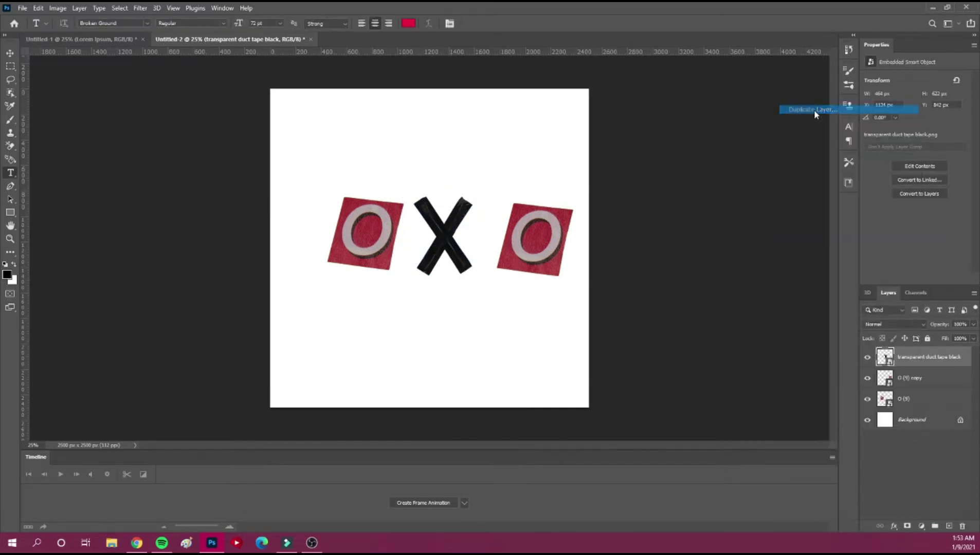
click(814, 110)
click(735, 215)
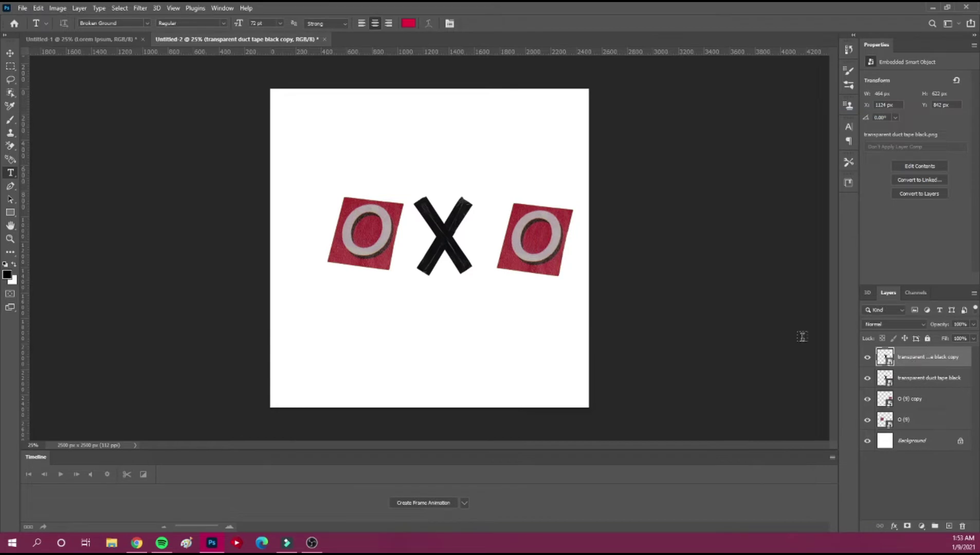
key(ctrl+t)
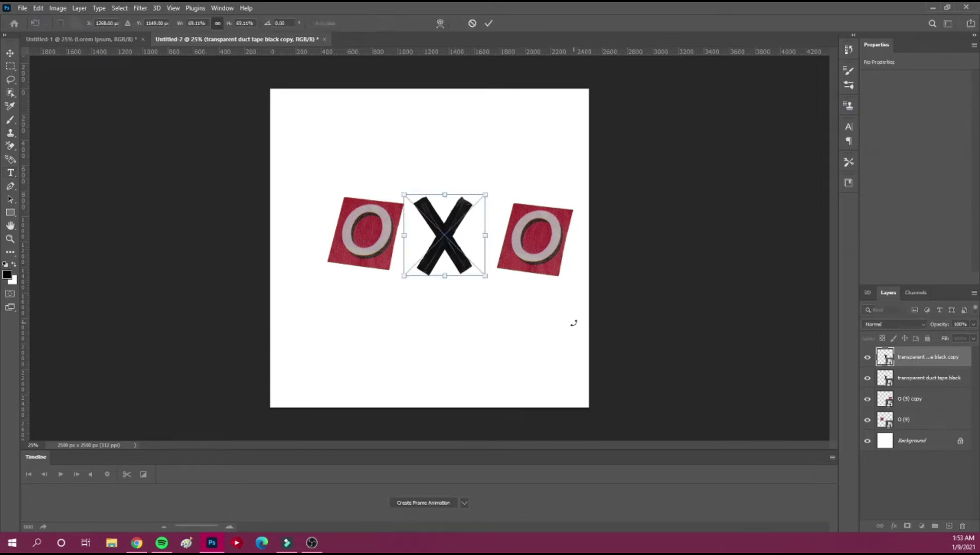
drag(449, 246, 314, 248)
key(Return)
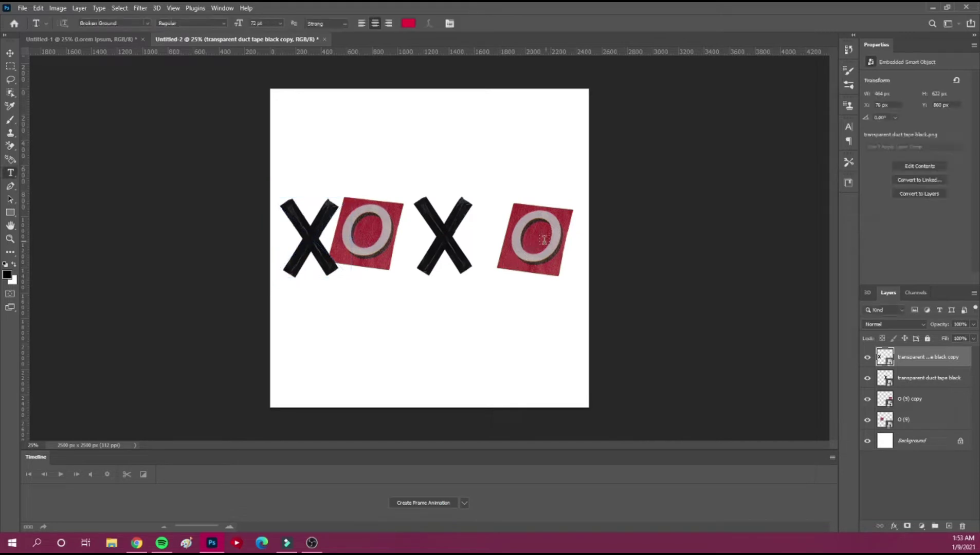
Step: Shift the rightmost O slightly right and rotate it counterclockwise by about 11.4 degrees
click(10, 54)
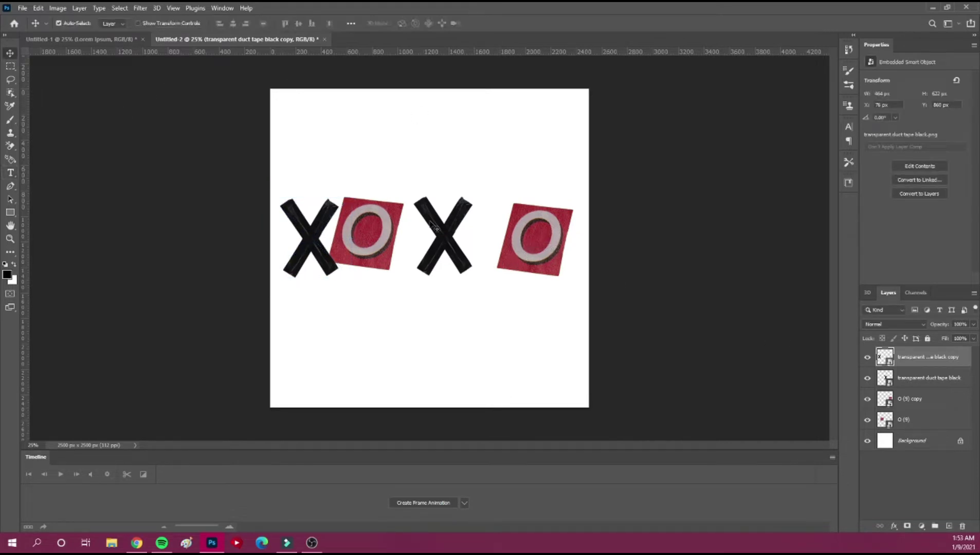
drag(533, 247, 540, 246)
key(ctrl+t)
drag(546, 195, 537, 193)
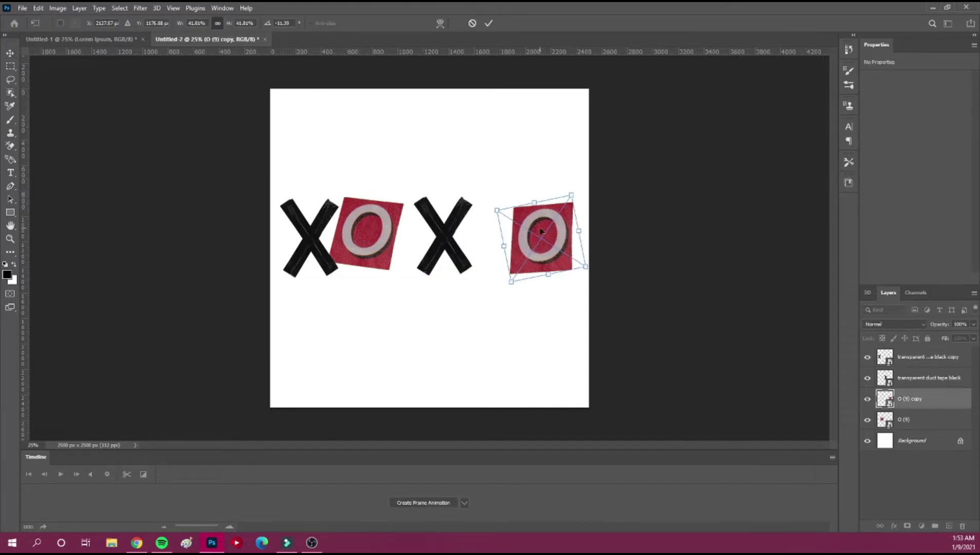
key(Return)
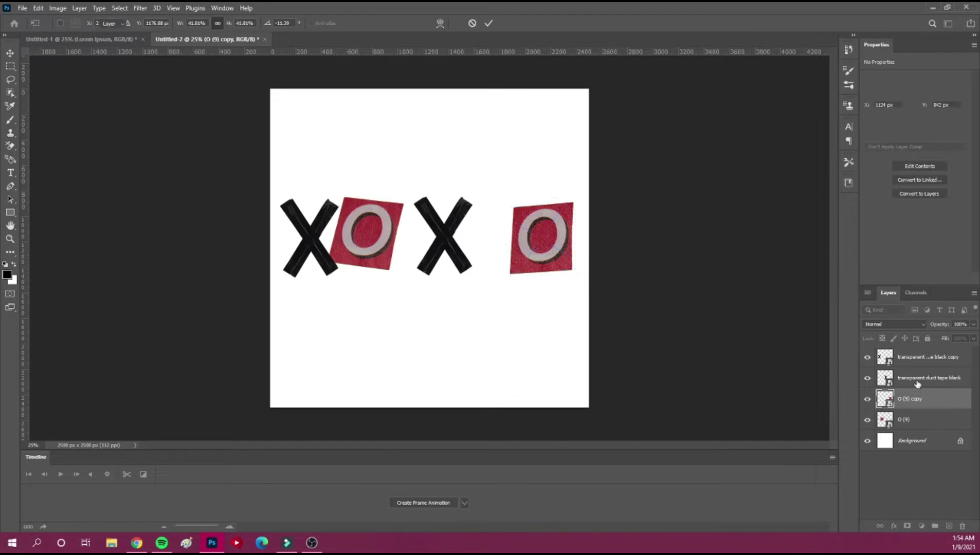
Step: Move the second black duct tape X right, beside the last O, and rotate it clockwise by about 2 degrees
click(920, 378)
key(ctrl+t)
drag(449, 249, 475, 256)
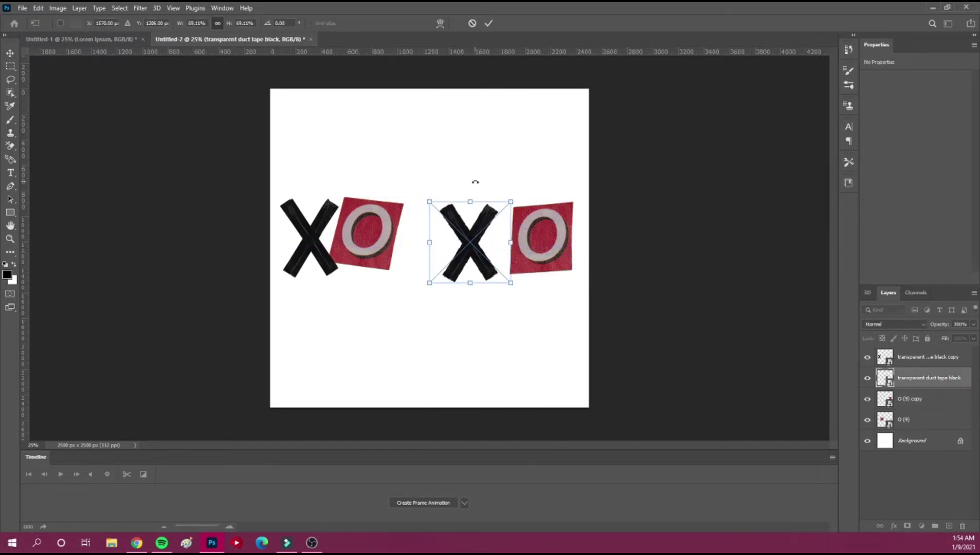
drag(476, 185, 477, 186)
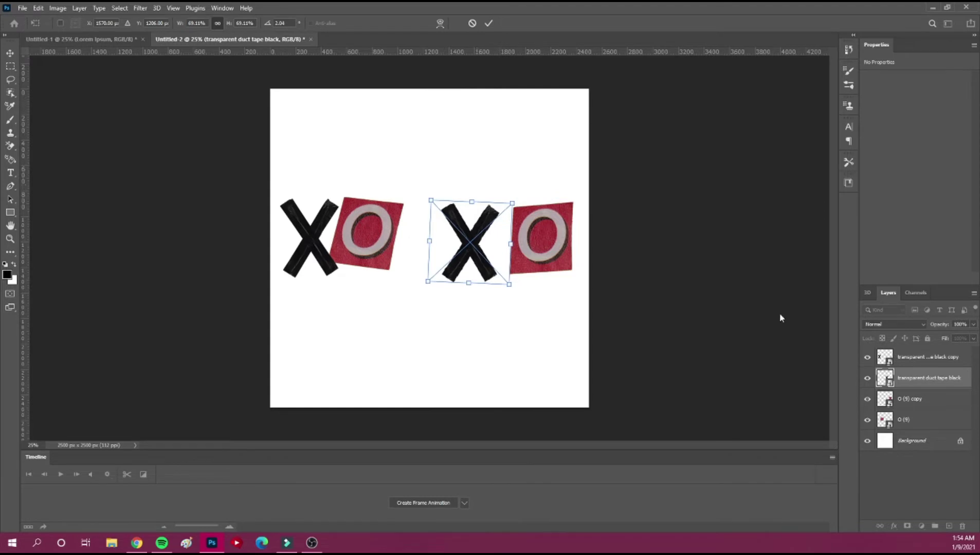
Step: Rotate the first O counterclockwise to about -10.8 degrees and move it right, close to the second X
click(918, 359)
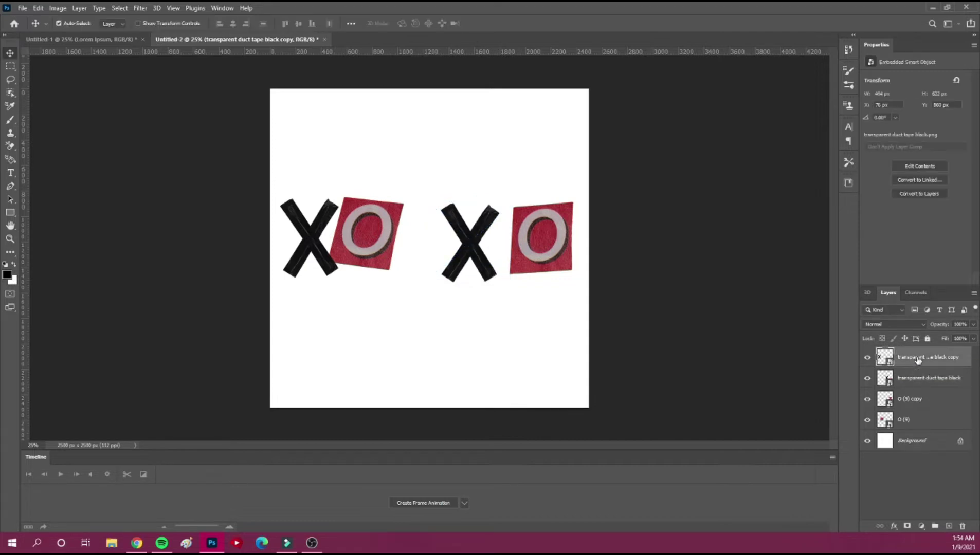
key(ctrl+t)
click(917, 419)
key(ctrl+t)
mouse_move(377, 206)
mouse_down()
mouse_move(401, 211)
mouse_move(398, 194)
mouse_move(406, 198)
mouse_move(379, 200)
mouse_move(388, 204)
mouse_up()
drag(392, 238, 396, 241)
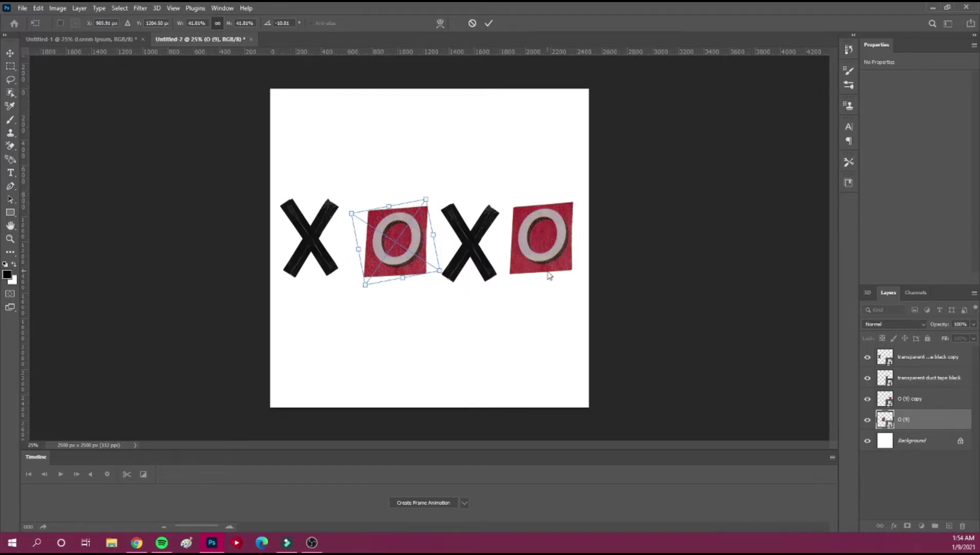
Step: Move the first black duct tape X slightly right and down, closer to the first O
click(927, 359)
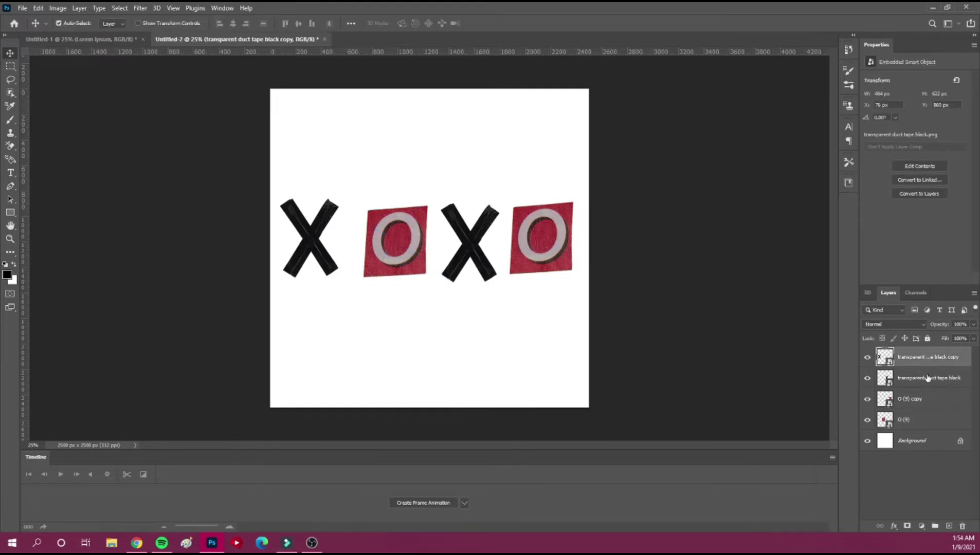
click(928, 379)
click(927, 357)
key(ctrl+t)
mouse_move(312, 252)
mouse_down()
mouse_move(334, 257)
mouse_move(324, 259)
mouse_up()
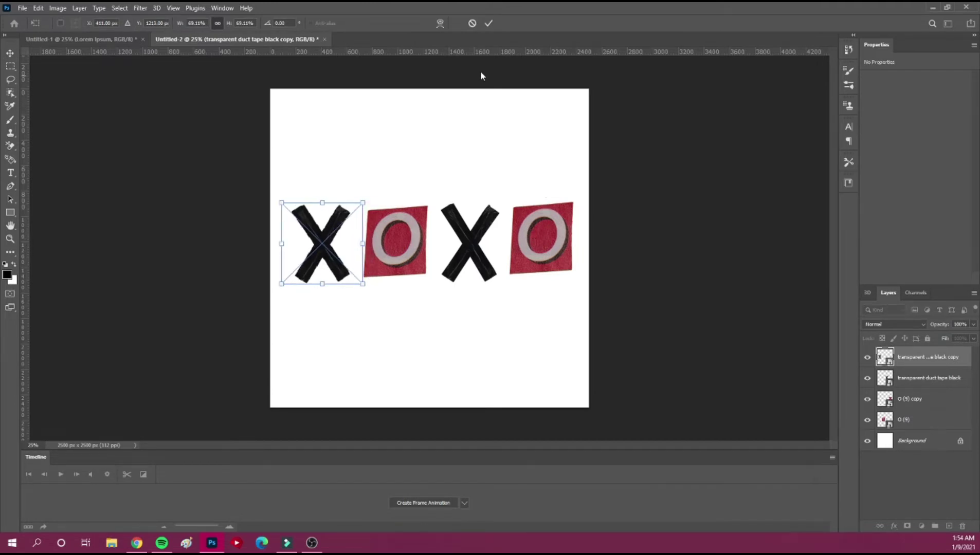
Step: Nudge the first O and the first X slightly left and down to even out the letter spacing
click(10, 53)
drag(392, 247, 389, 249)
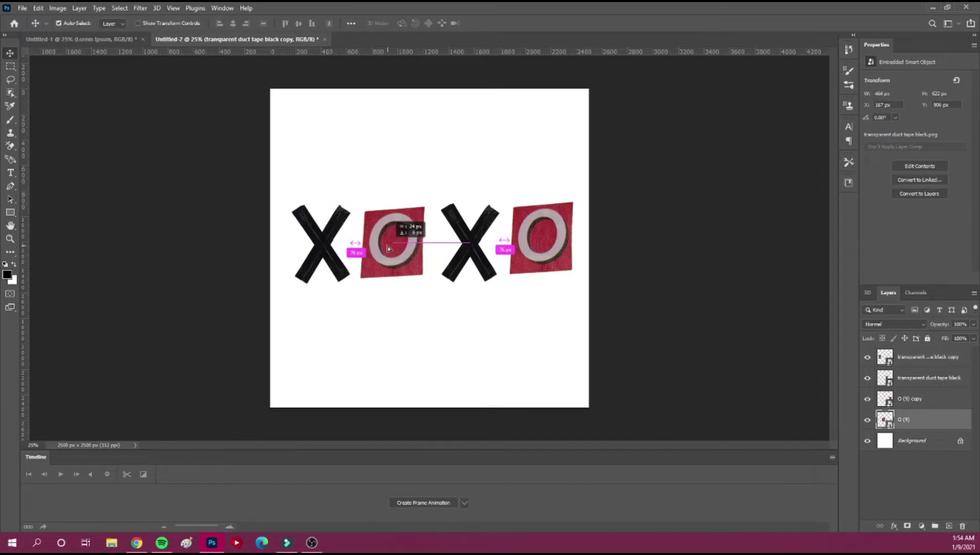
drag(320, 242, 318, 245)
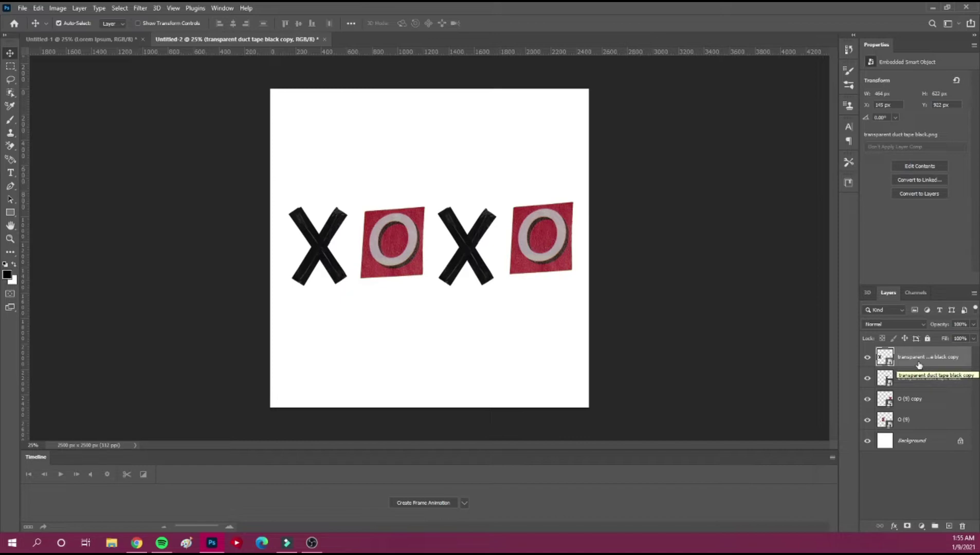
Step: Add a drop shadow to the first X and set the shadow colour to olive yellow b5b324
click(894, 526)
click(897, 527)
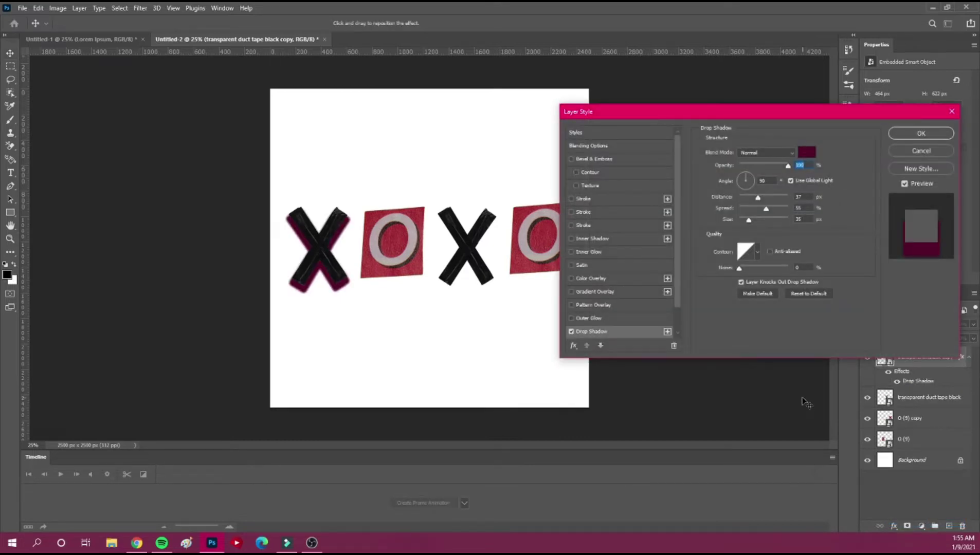
click(808, 152)
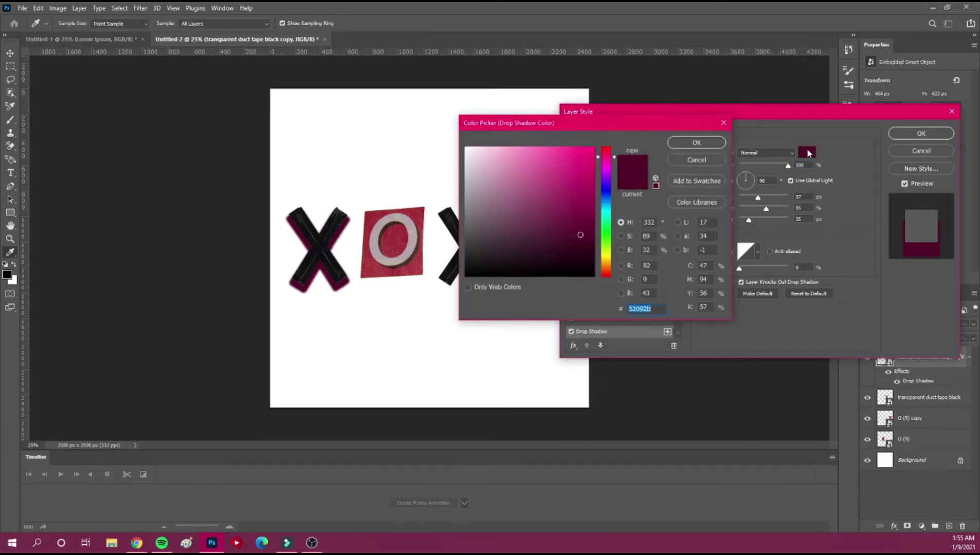
click(607, 248)
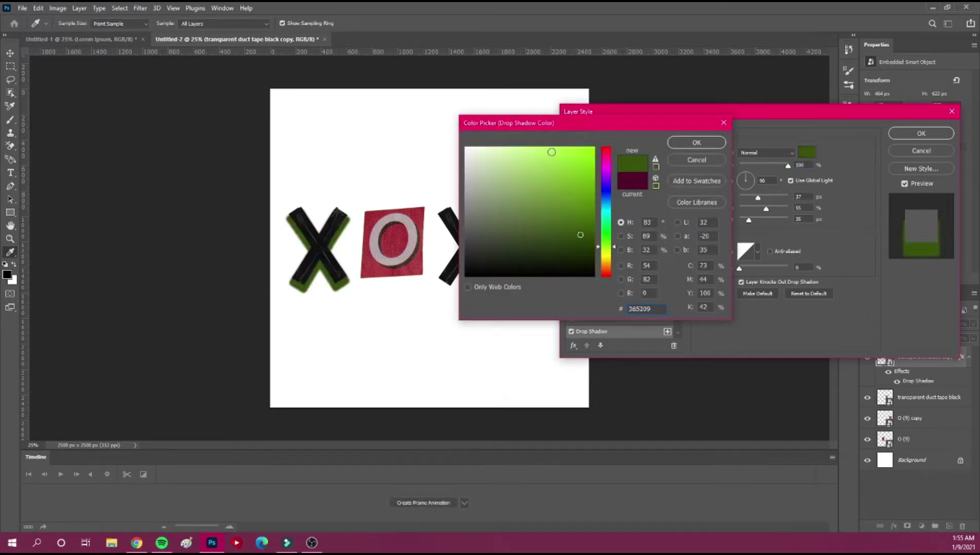
click(547, 176)
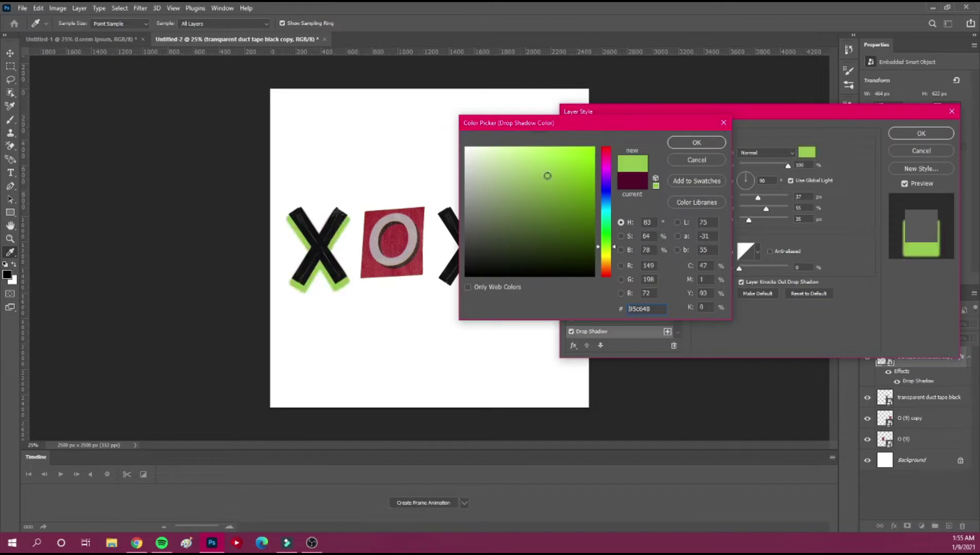
click(517, 170)
click(526, 183)
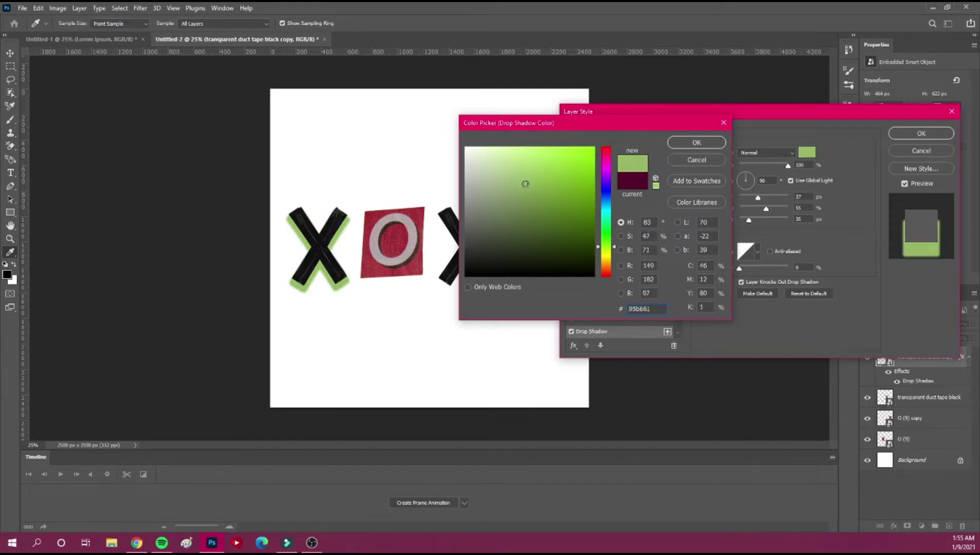
click(605, 236)
click(608, 242)
click(549, 187)
click(554, 196)
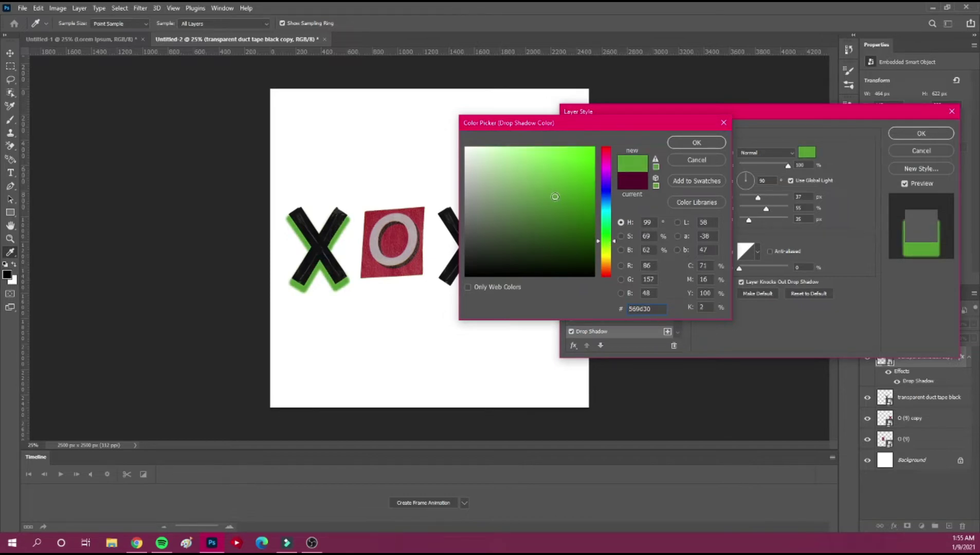
click(509, 202)
click(580, 196)
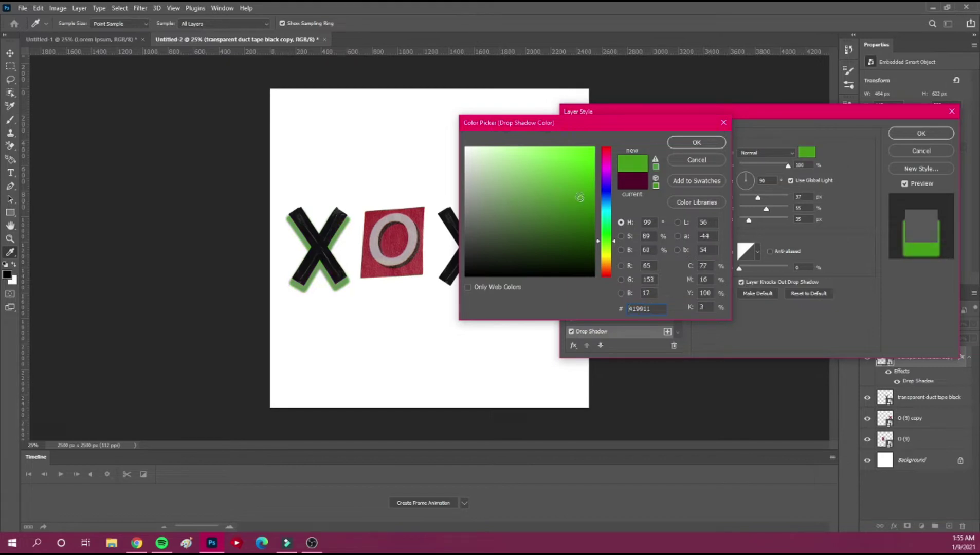
click(608, 246)
click(568, 184)
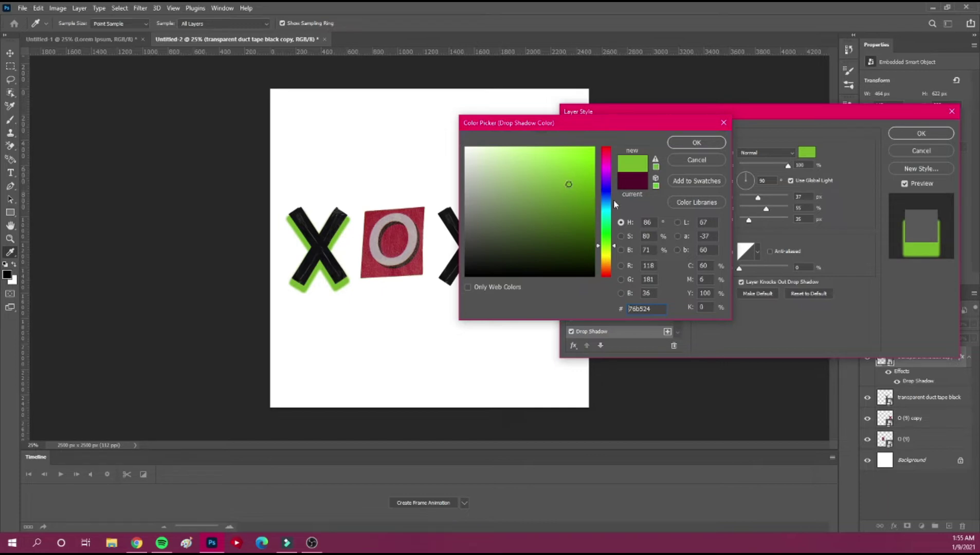
click(607, 251)
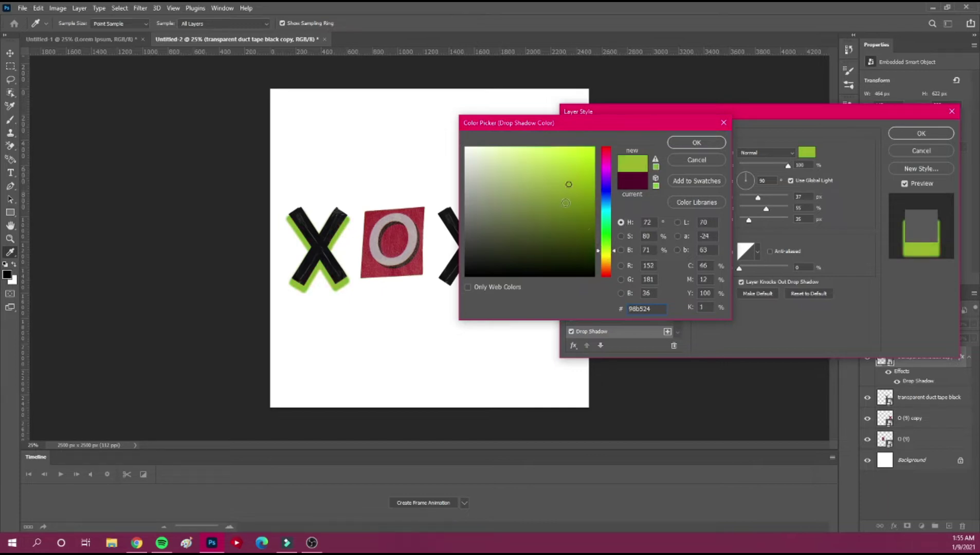
click(608, 255)
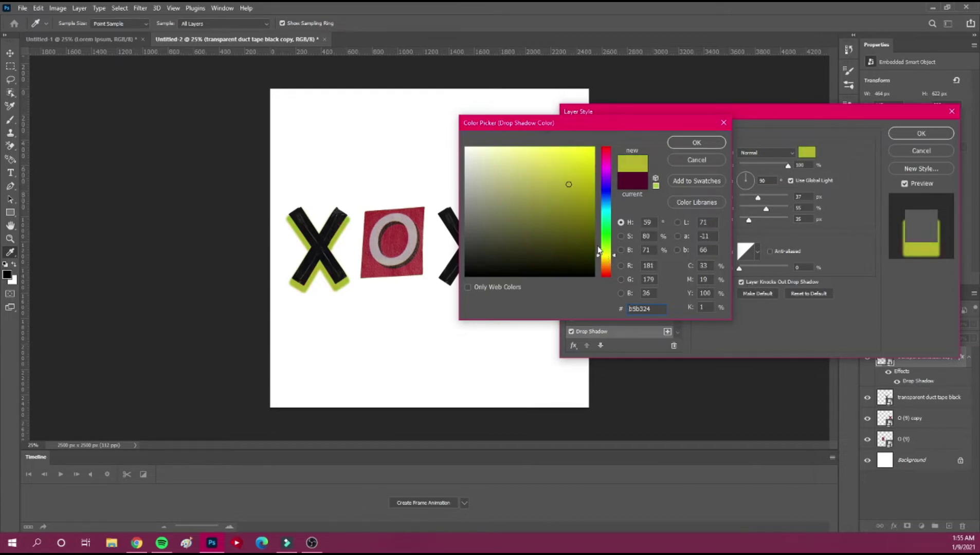
click(707, 144)
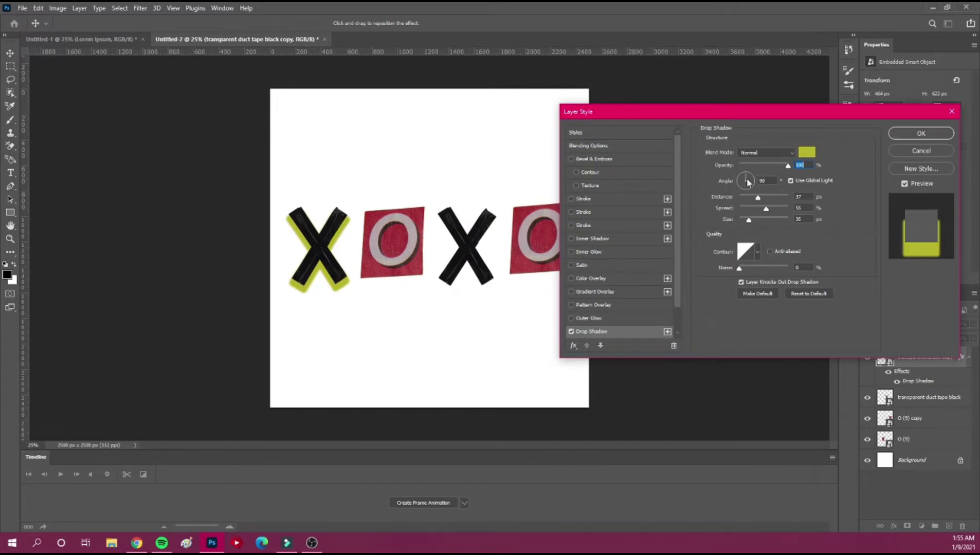
Step: Set the first X's shadow to angle 180°, distance 20 px, spread 23% and size 46 px, and apply it
drag(750, 178, 741, 184)
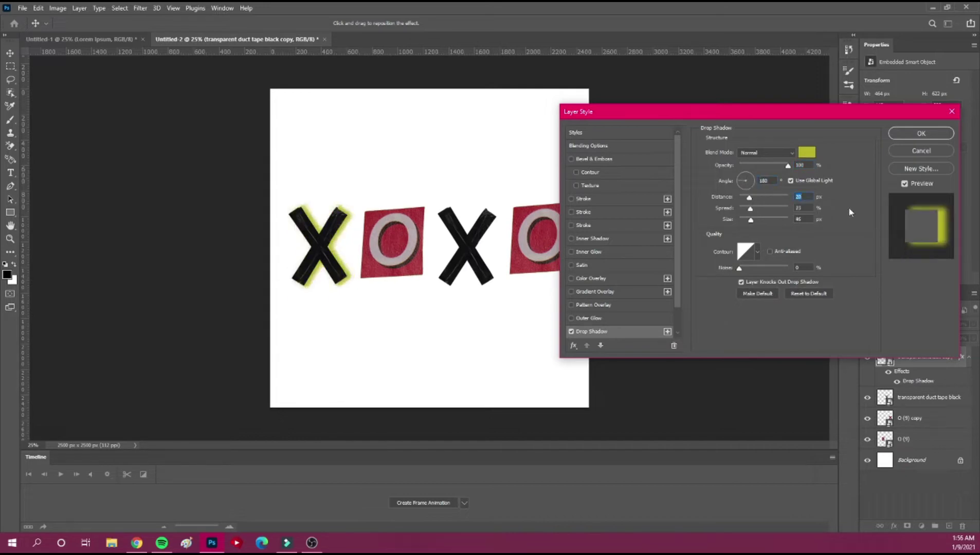
click(925, 136)
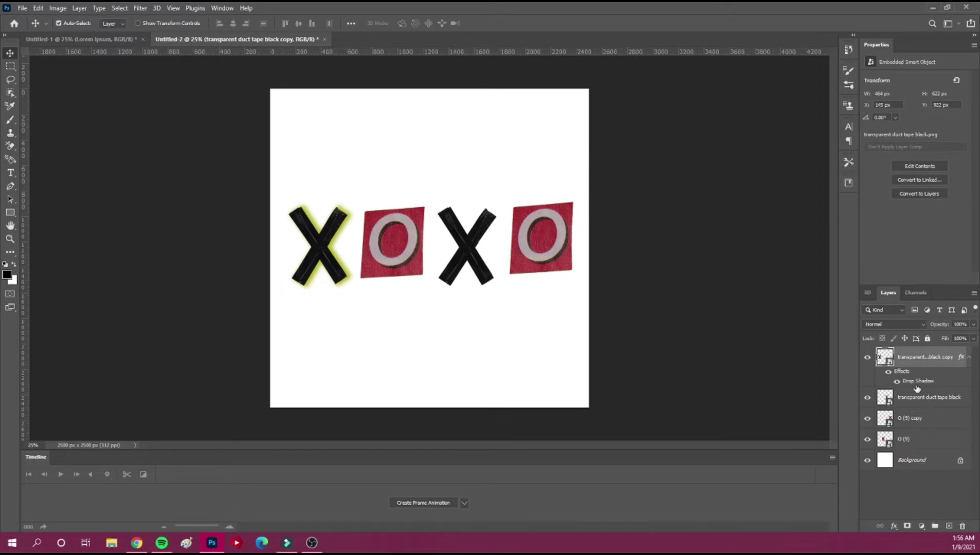
Step: Add a drop shadow with the same olive yellow settings to the second black duct tape X
click(911, 404)
click(894, 526)
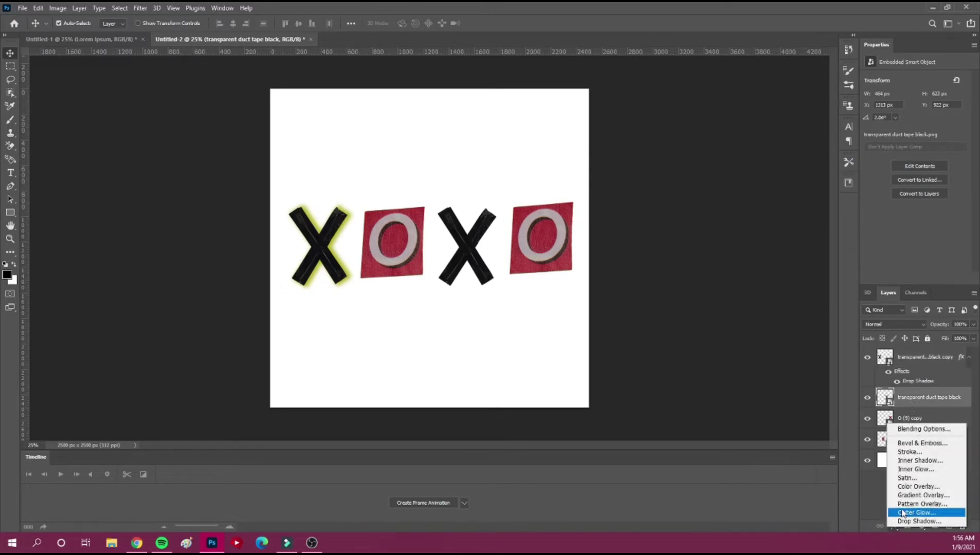
click(907, 522)
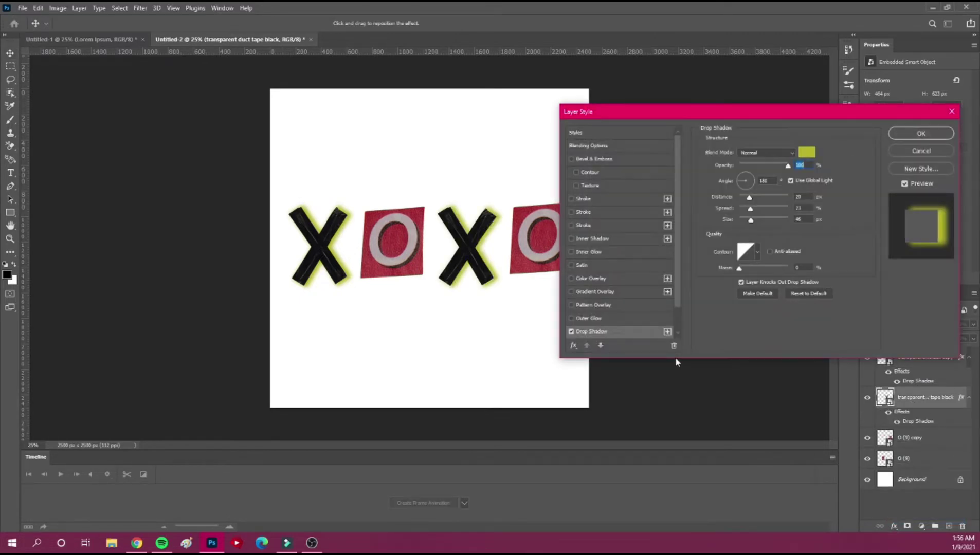
click(910, 135)
Step: Add the same olive yellow drop shadow to both O layers, O (9) copy and O (9)
click(917, 438)
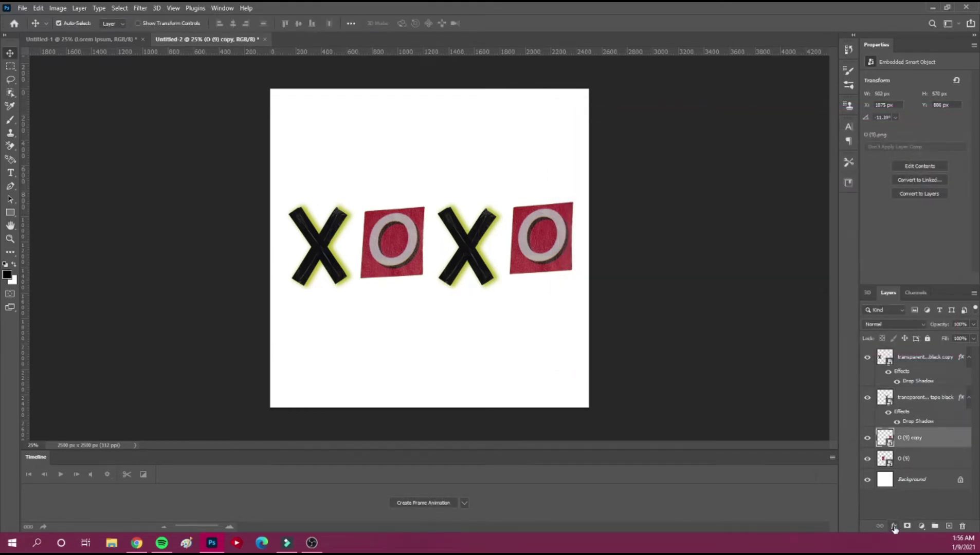
click(894, 527)
click(914, 520)
click(900, 133)
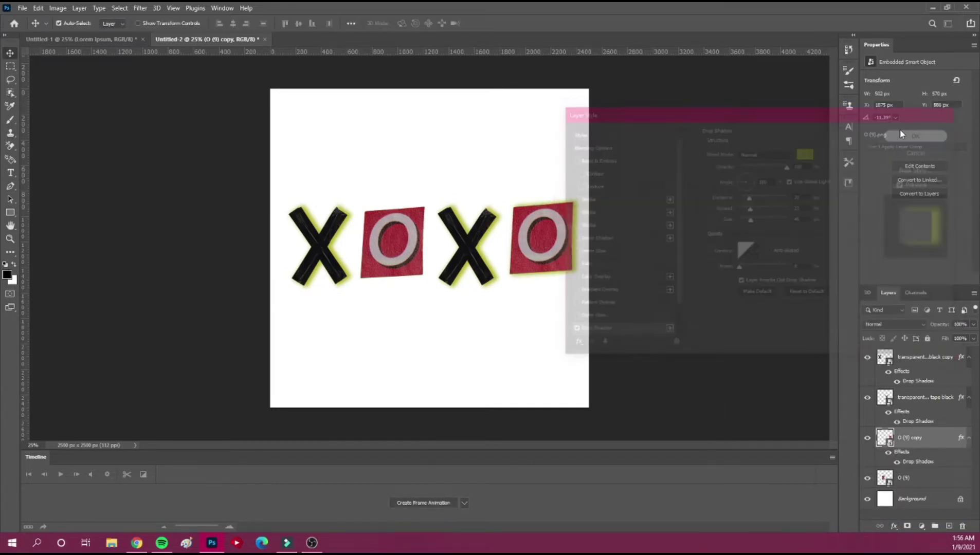
click(913, 479)
click(894, 526)
click(903, 522)
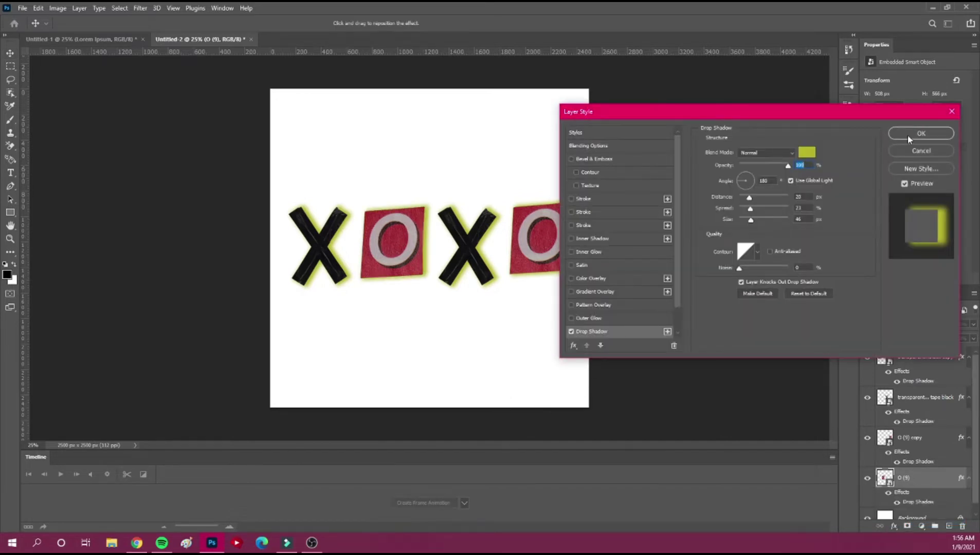
click(907, 135)
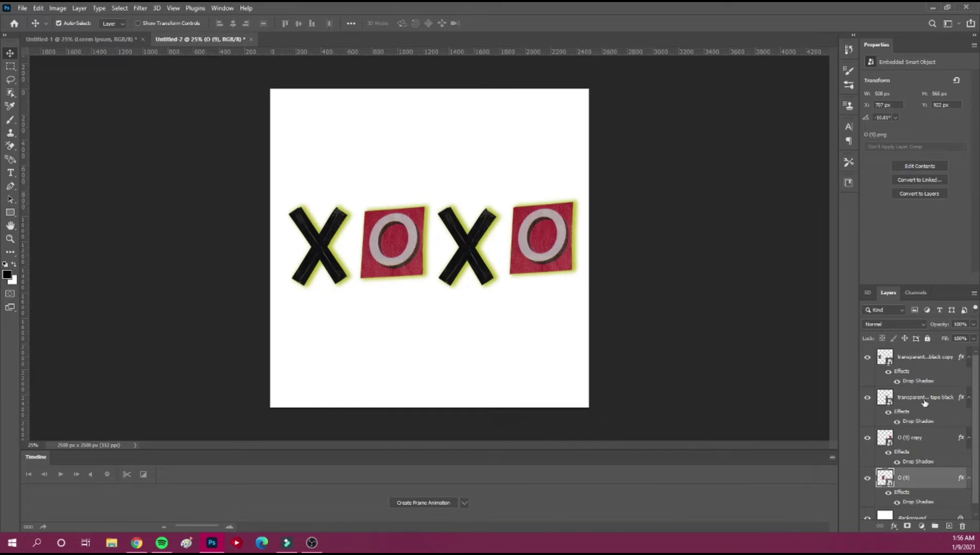
Step: Apply a Hue/Saturation adjustment with Hue +60 to the last O, matching the yellow.png reference image
click(921, 441)
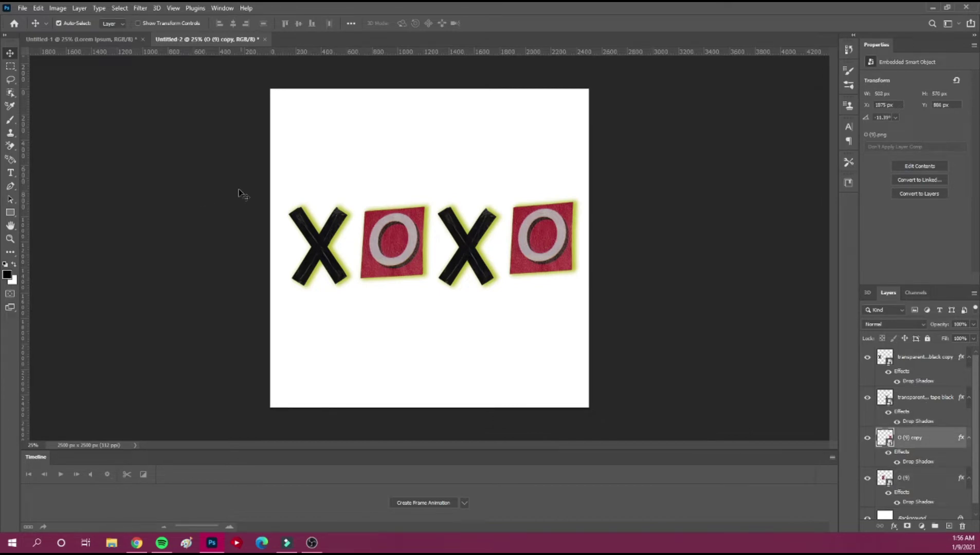
click(58, 8)
mouse_move(140, 38)
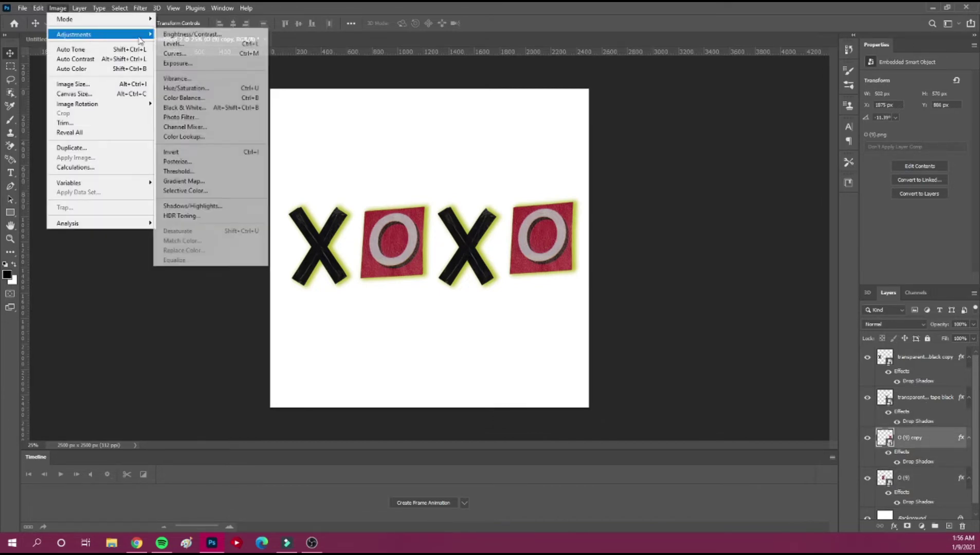
click(185, 88)
drag(437, 106, 553, 167)
drag(339, 114, 268, 130)
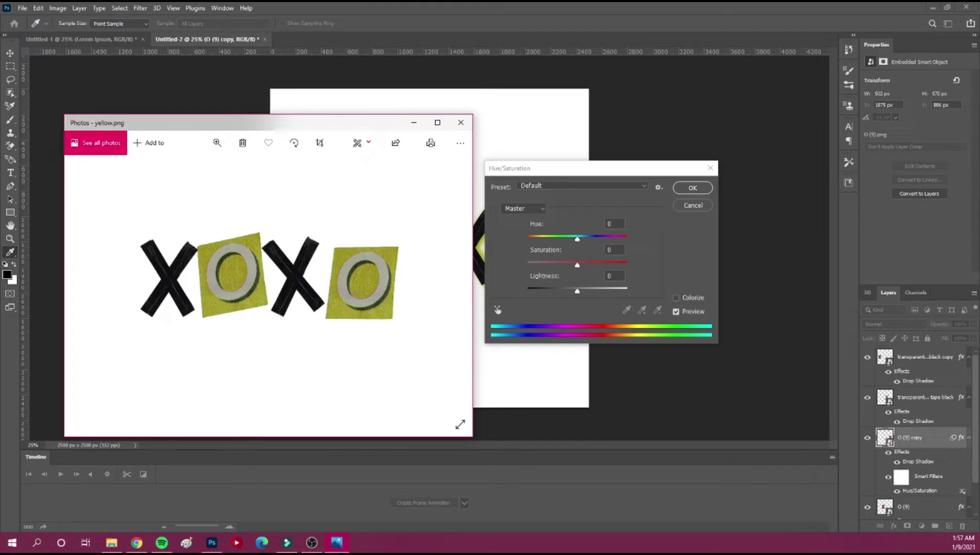
drag(283, 123, 237, 196)
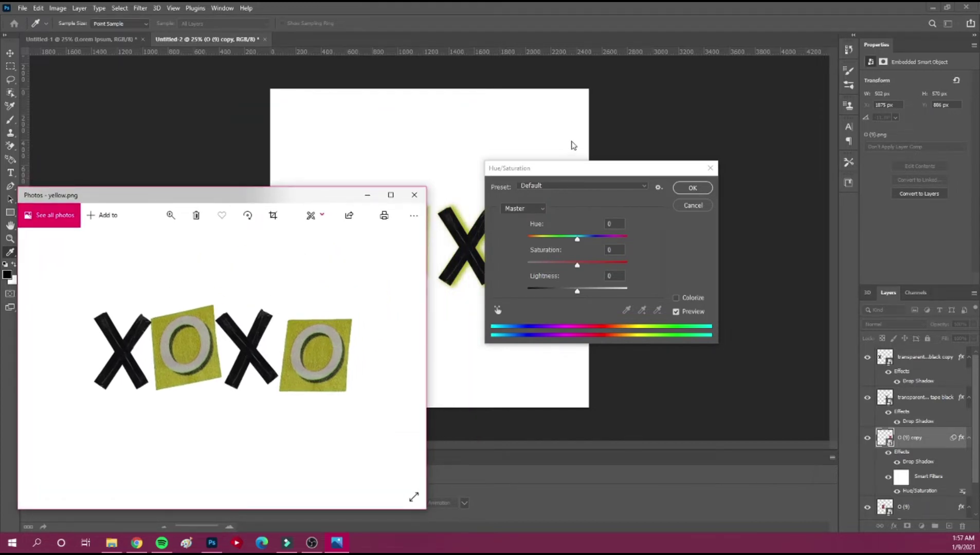
drag(631, 172, 768, 150)
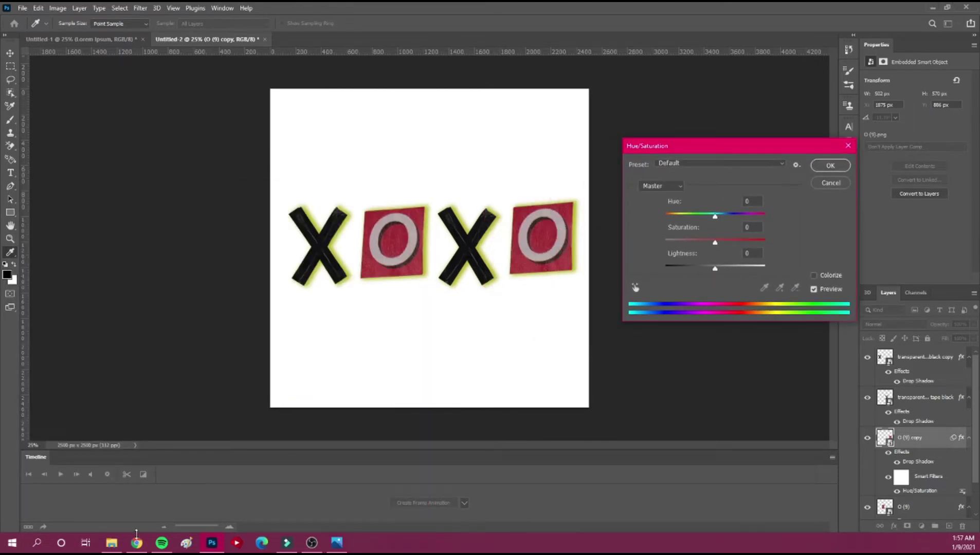
drag(714, 217, 743, 225)
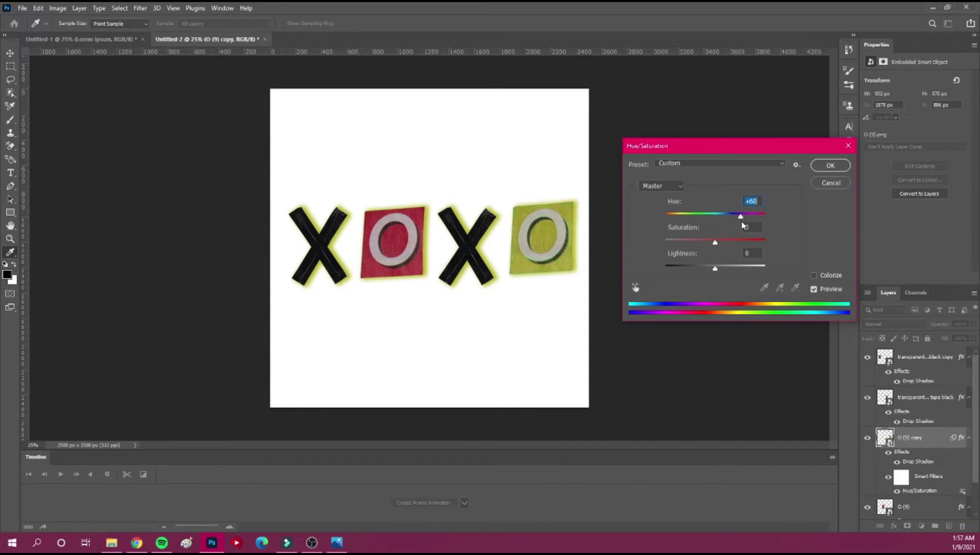
click(826, 166)
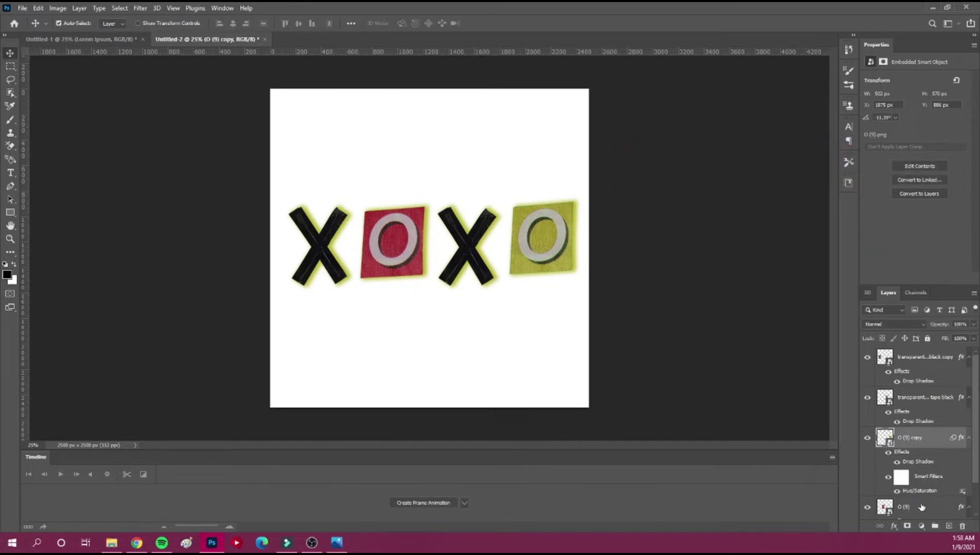
Step: Apply a Hue/Saturation adjustment with Hue +60 to the red O (9) layer
click(922, 507)
click(893, 527)
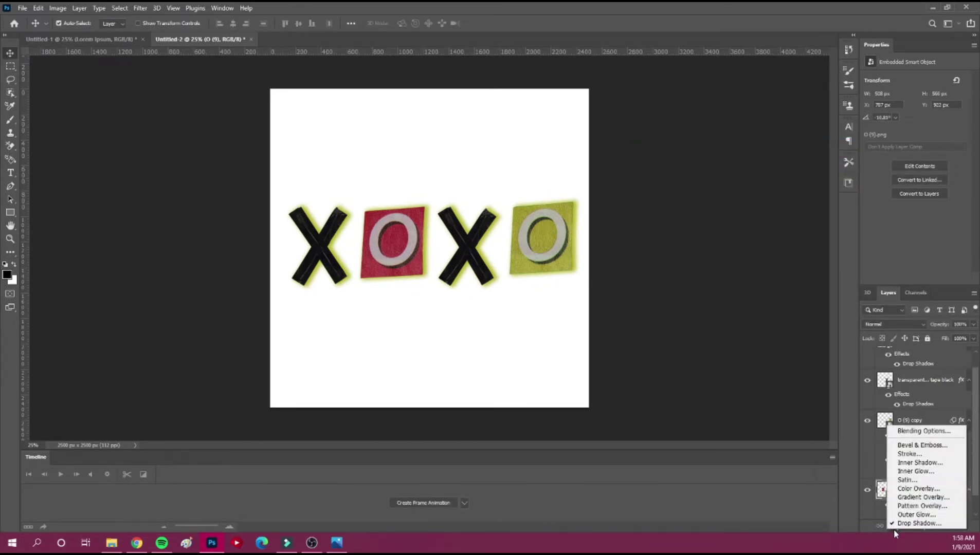
click(877, 515)
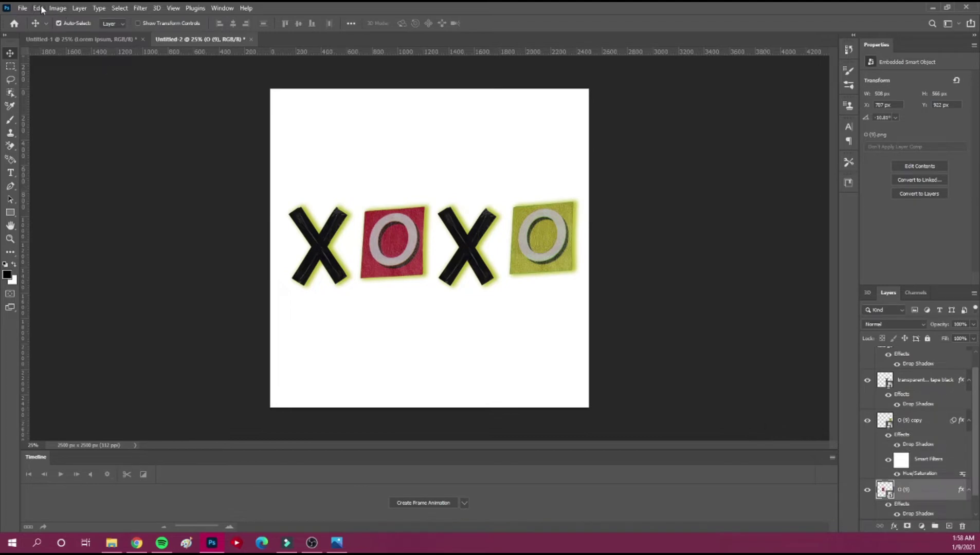
click(57, 8)
mouse_move(78, 36)
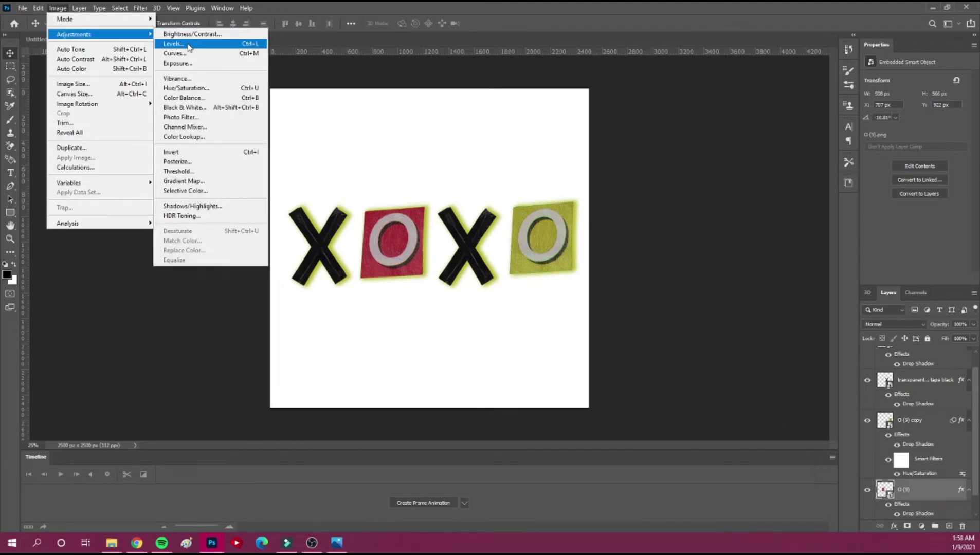
click(195, 89)
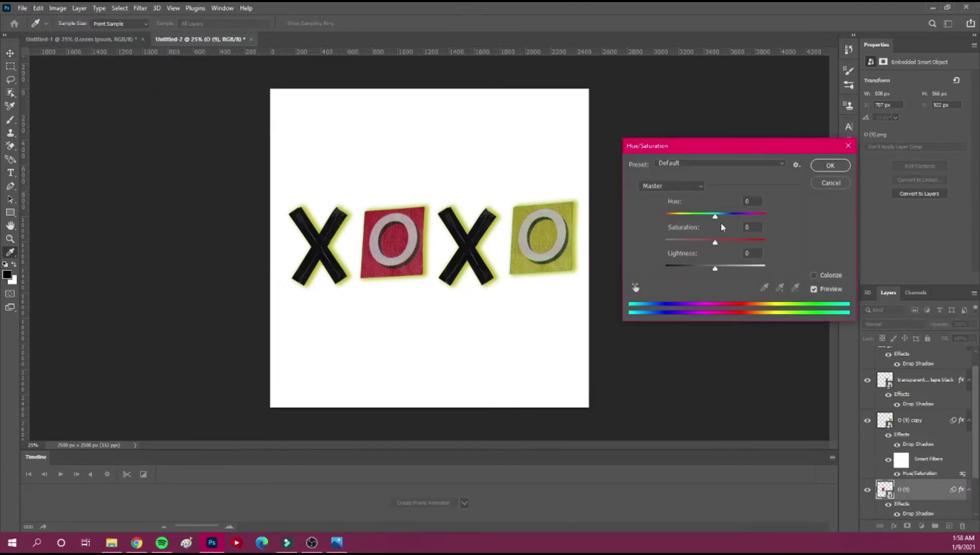
drag(715, 217, 740, 219)
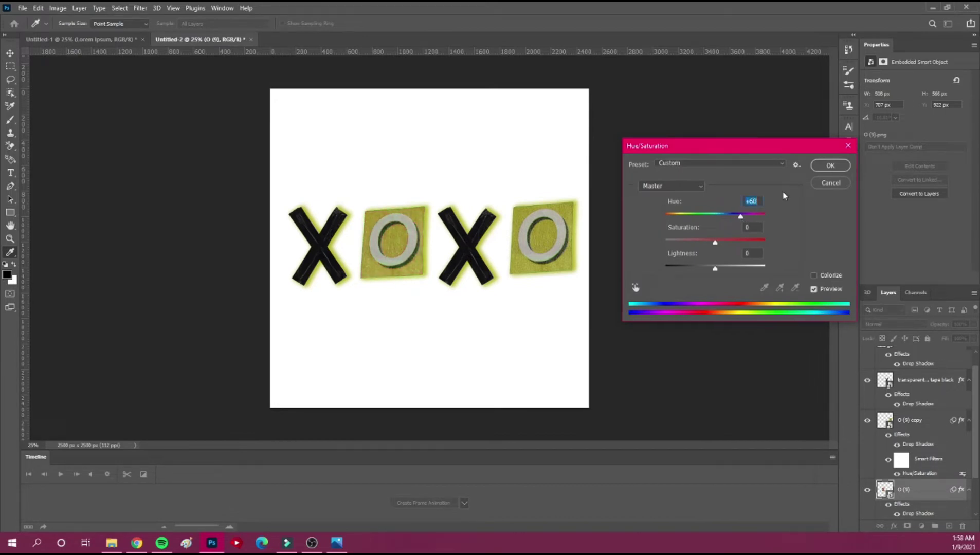
click(828, 165)
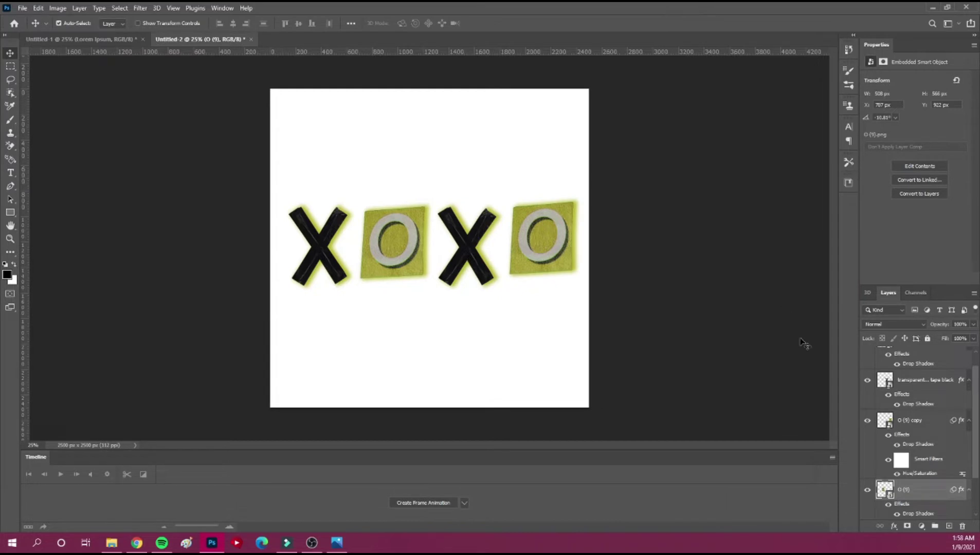
Step: Hide the drop shadow effects on both X layers and both O layers
click(888, 394)
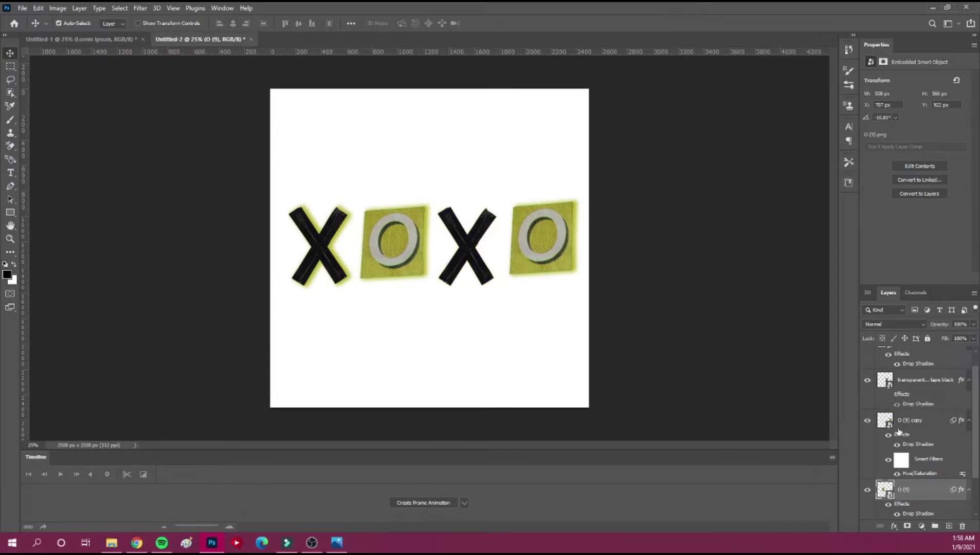
click(888, 435)
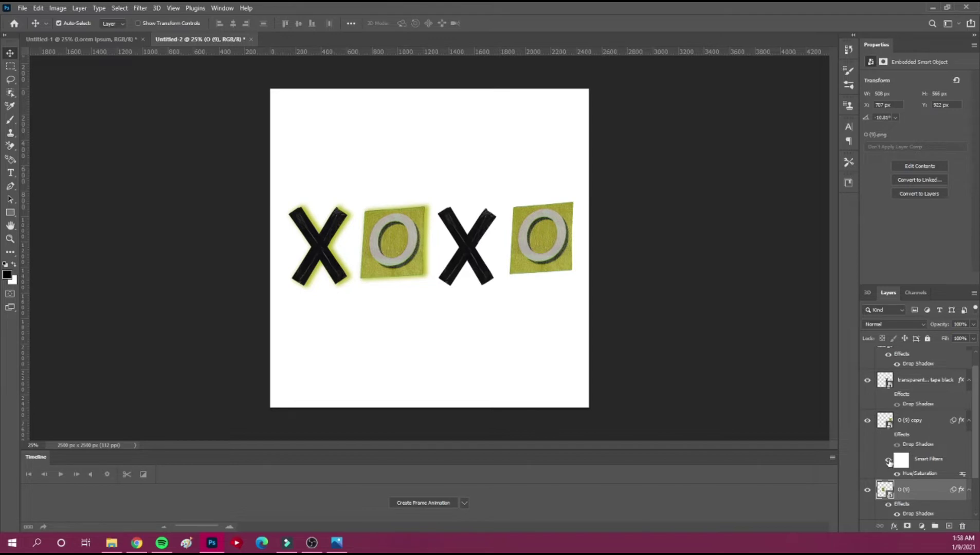
scroll(886, 460, down, 2)
click(887, 454)
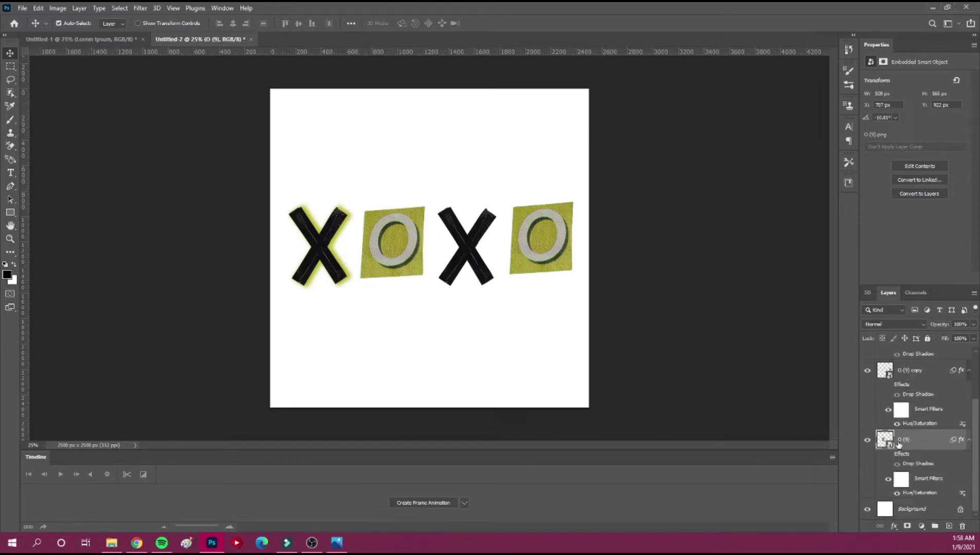
scroll(898, 446, up, 3)
click(888, 372)
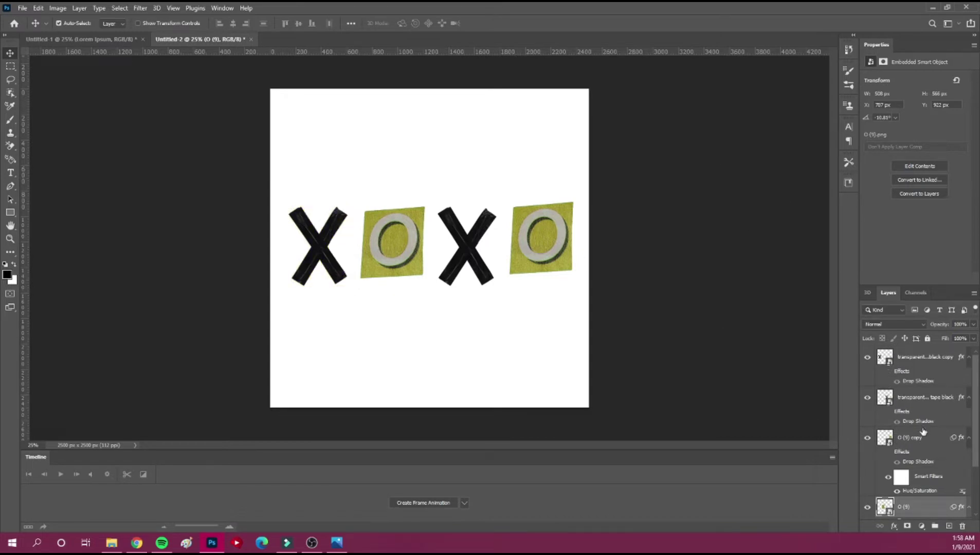
Step: Convert the white Background into a regular layer and delete it
scroll(923, 430, down, 3)
alt+double_click(908, 511)
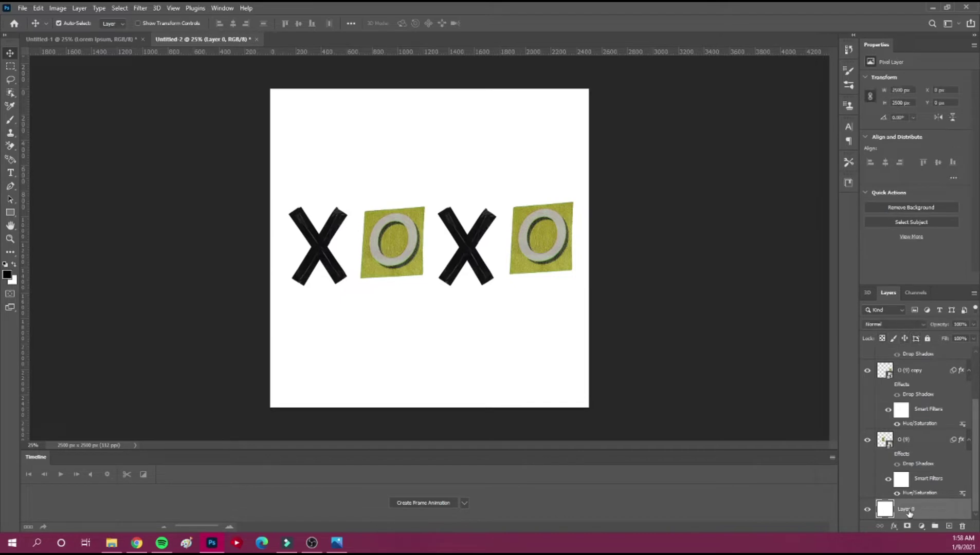
key(Delete)
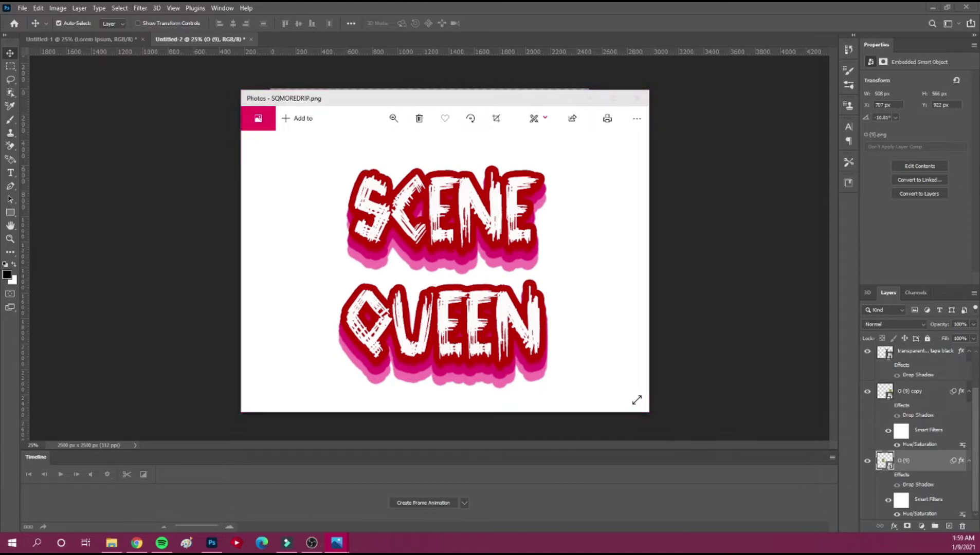
Step: Compare the SCENE QUEEN reference images SQMOREDRIP, Scene Queen Stroke, SCENEQUEEN and scenequeen png, and close their preview windows
mouse_move(833, 74)
mouse_down()
mouse_move(514, 99)
mouse_move(765, 92)
mouse_move(831, 110)
mouse_up()
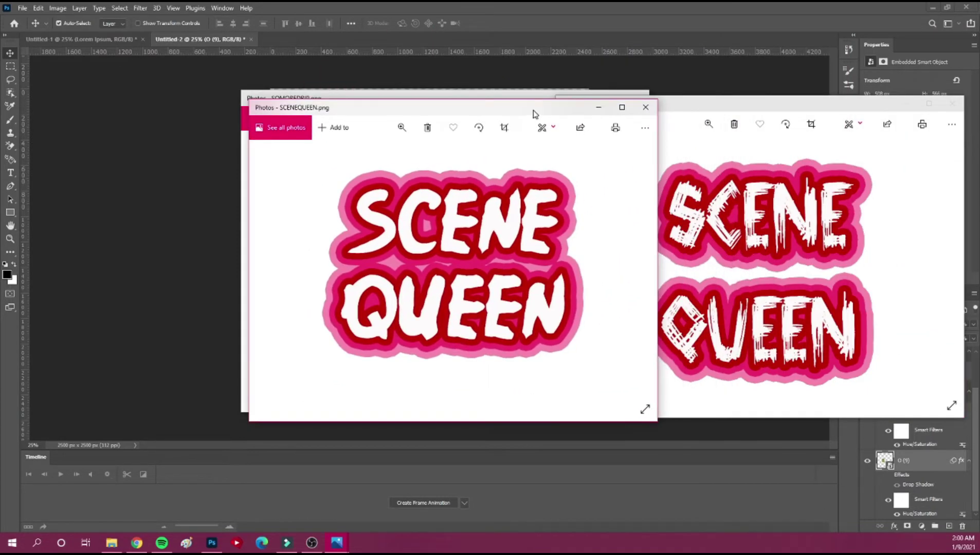
drag(535, 113, 455, 120)
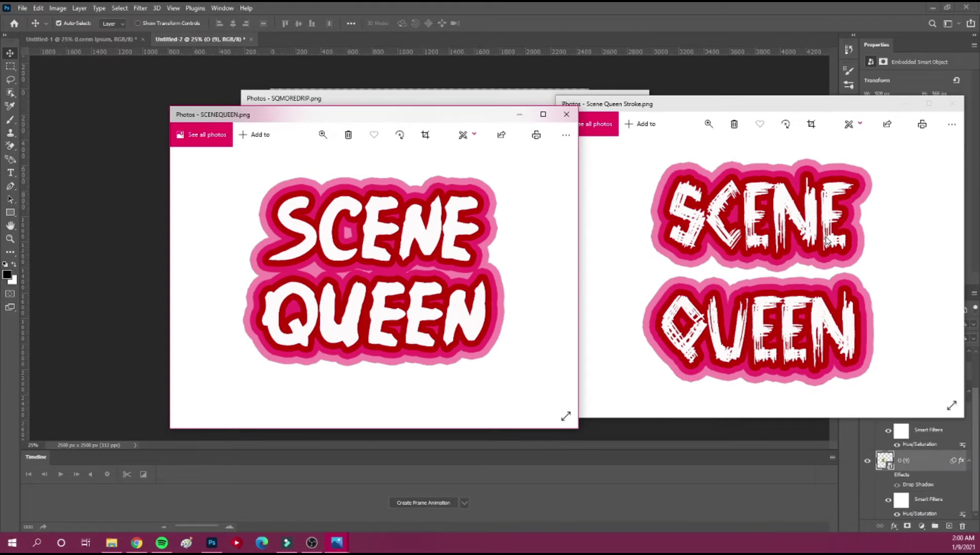
drag(645, 107, 656, 112)
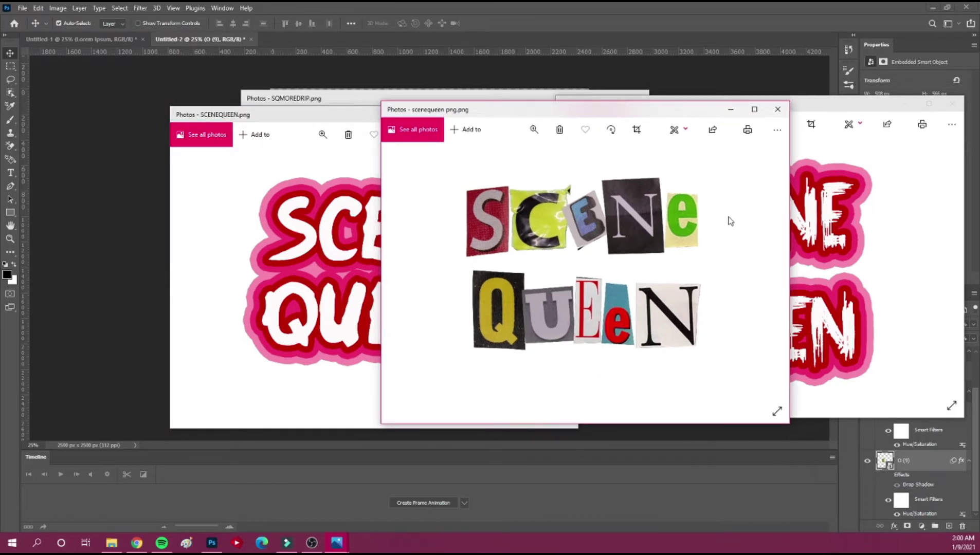
click(778, 109)
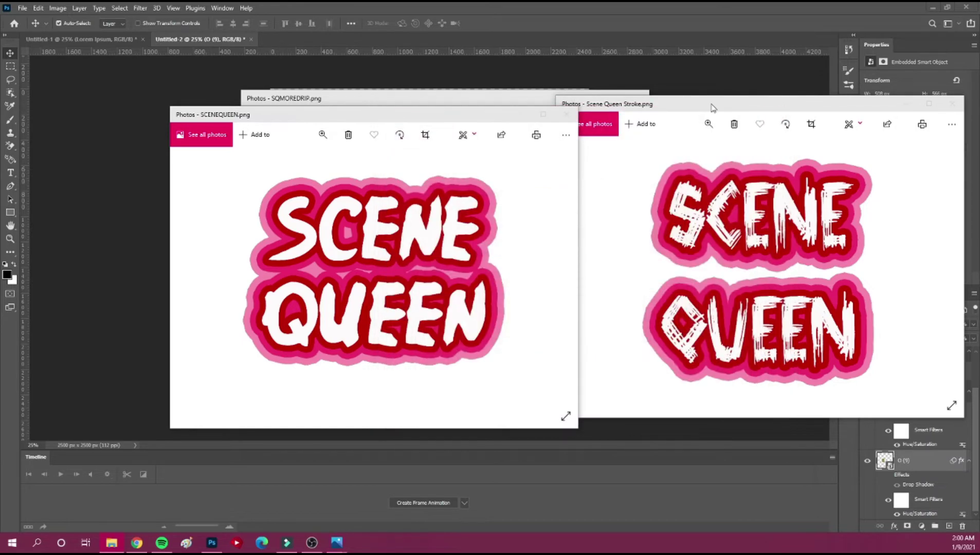
click(567, 114)
click(946, 106)
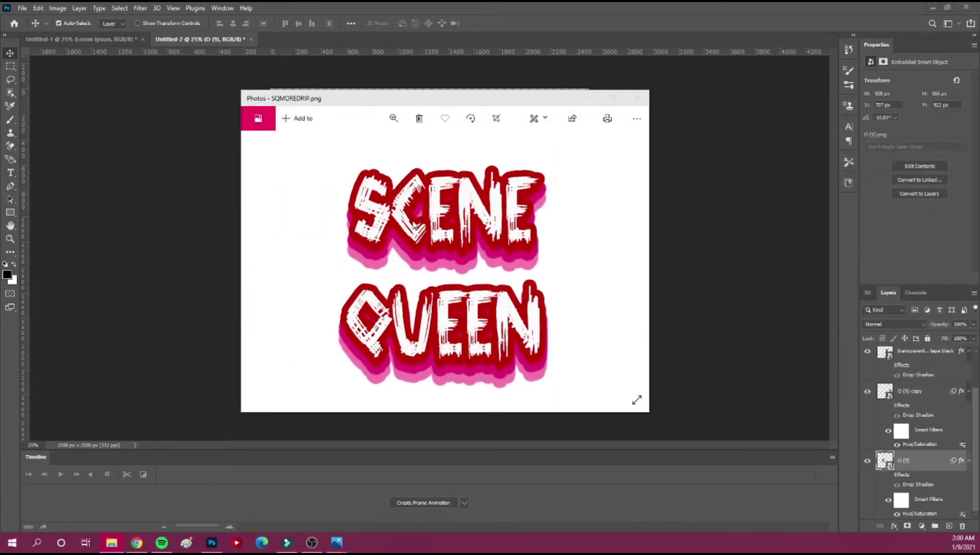
click(638, 101)
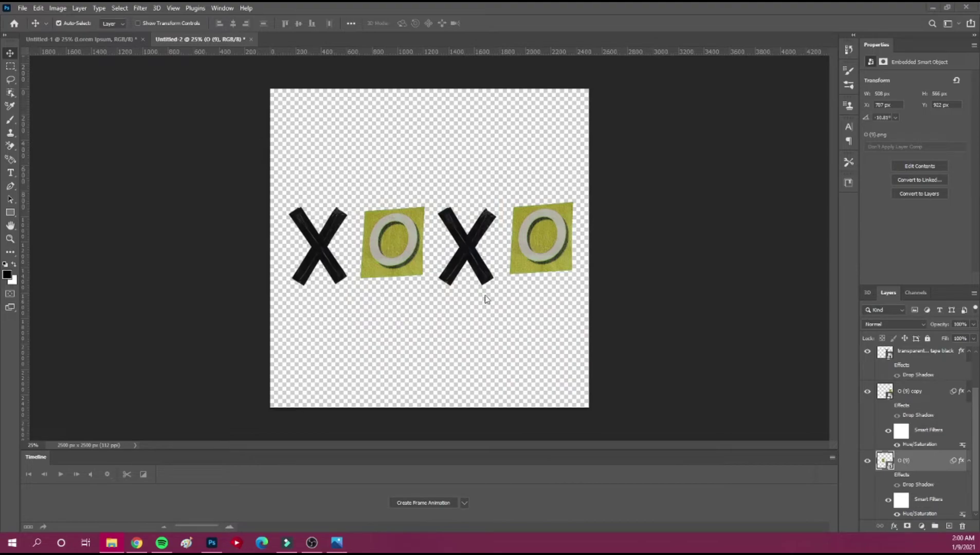
Step: Switch to the Teespring launcher in Chrome and choose the Classic Pullover Hoodie from the Apparel category
click(136, 543)
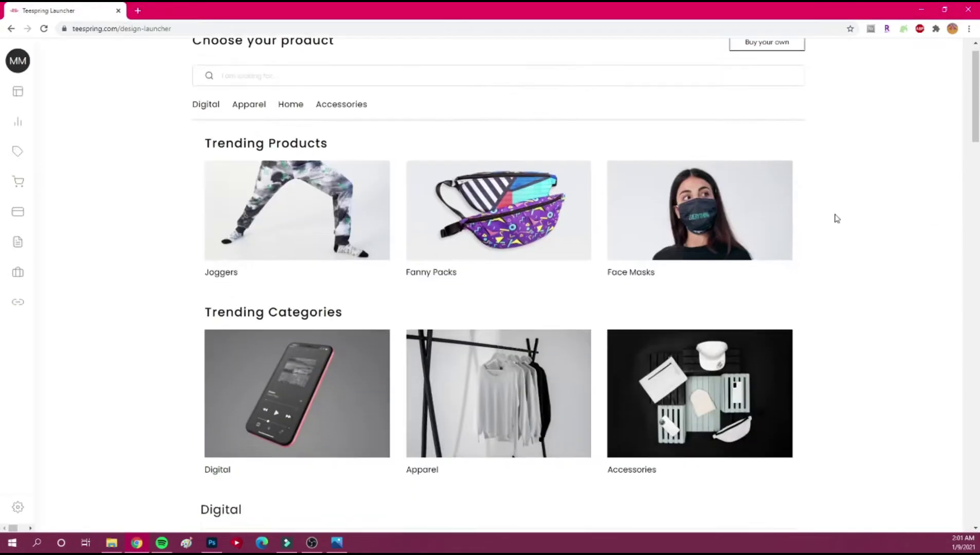
scroll(834, 217, down, 2)
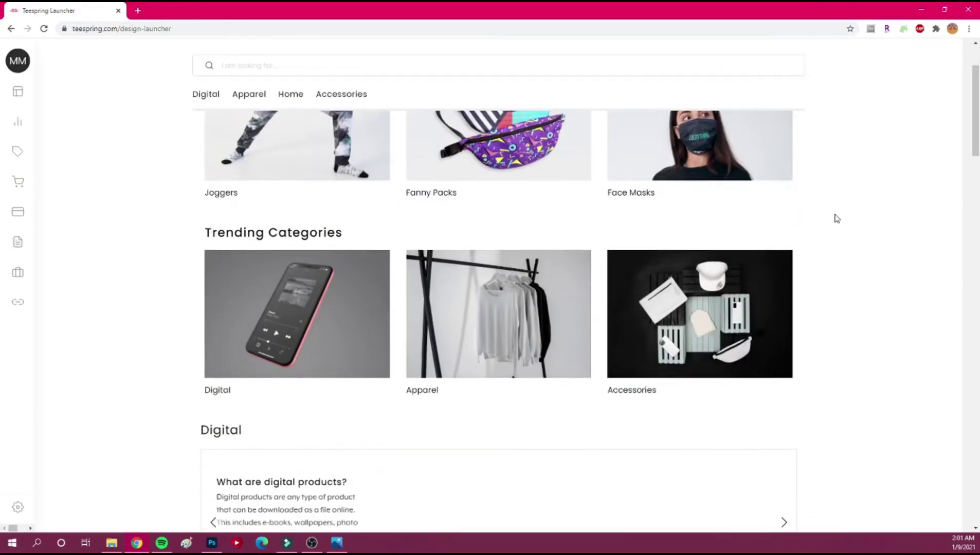
click(422, 397)
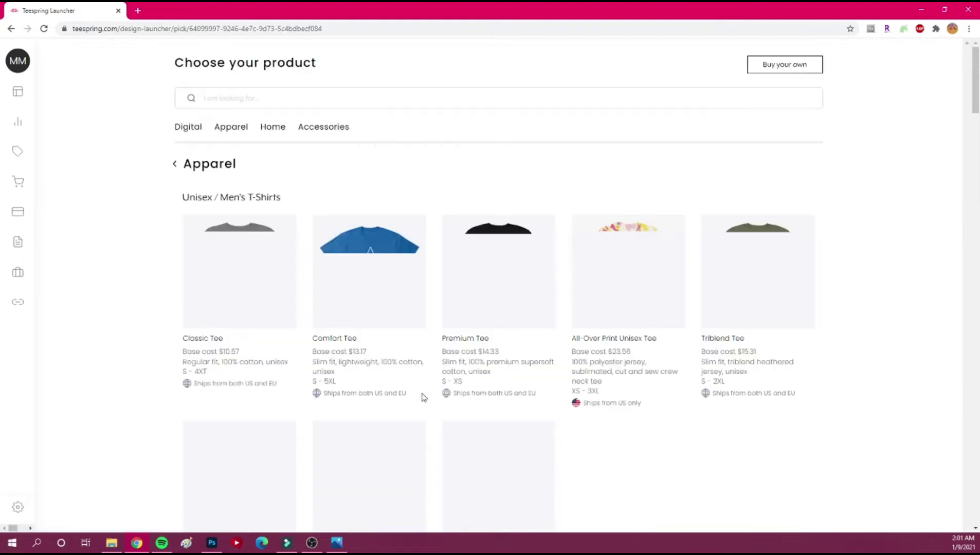
scroll(867, 267, down, 3)
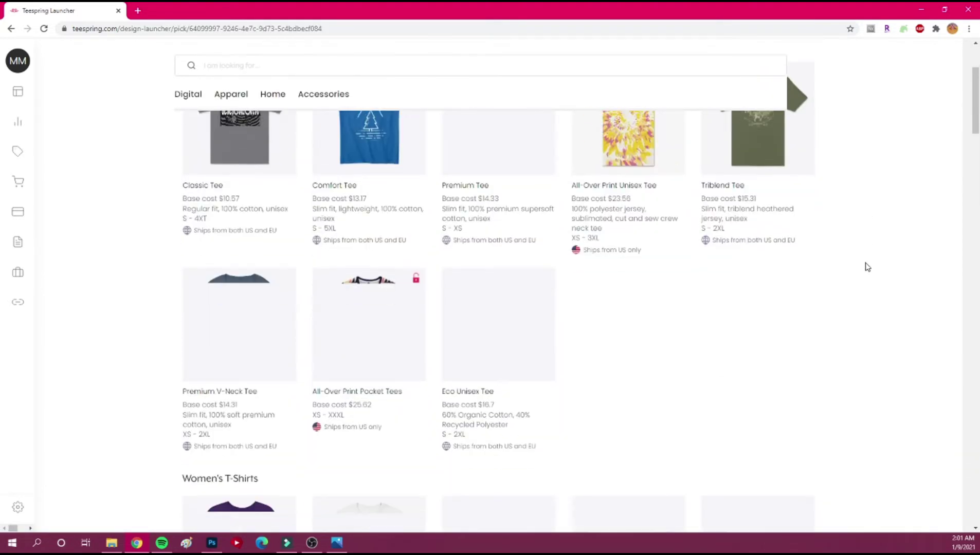
scroll(867, 267, down, 15)
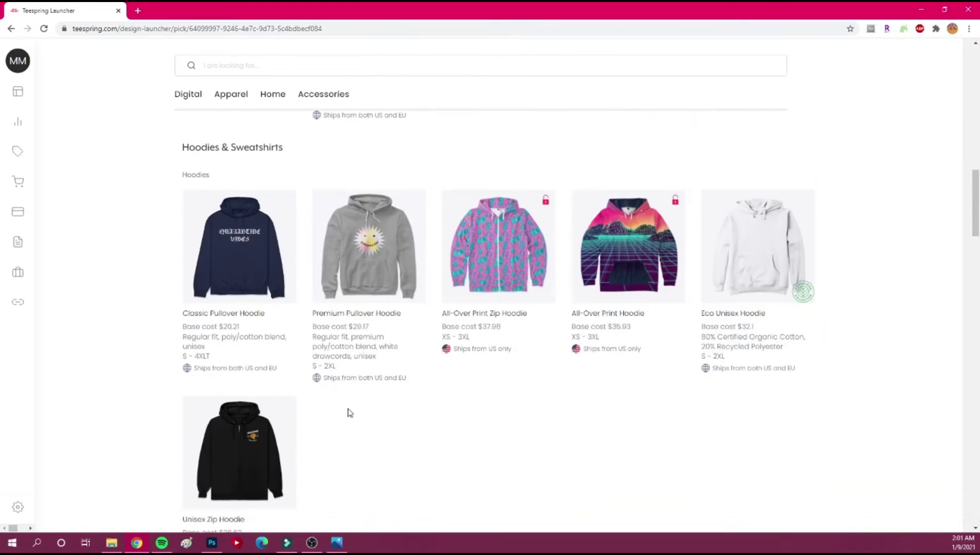
mouse_move(250, 304)
click(243, 326)
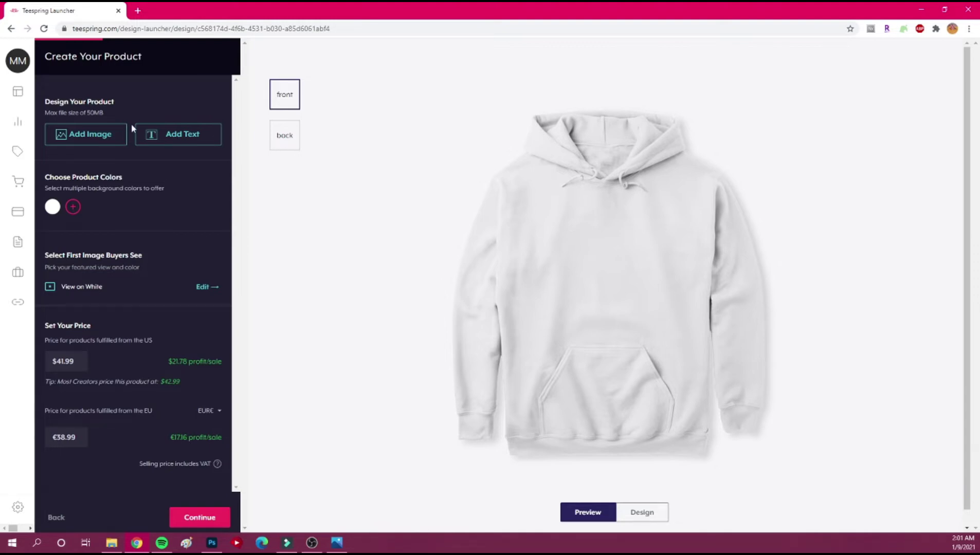
Step: Add the XOXO image file yellow from the Downloads folder to the hoodie's front
click(106, 140)
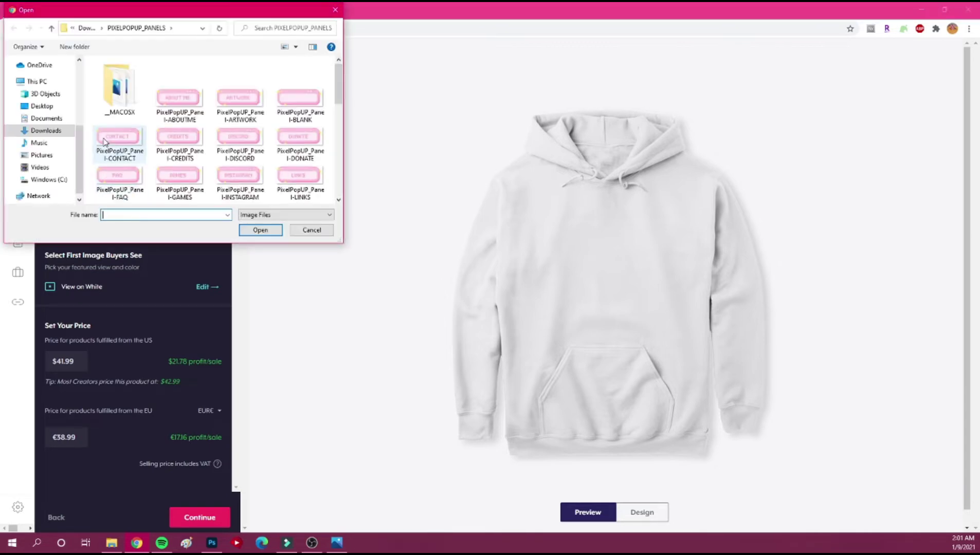
click(47, 133)
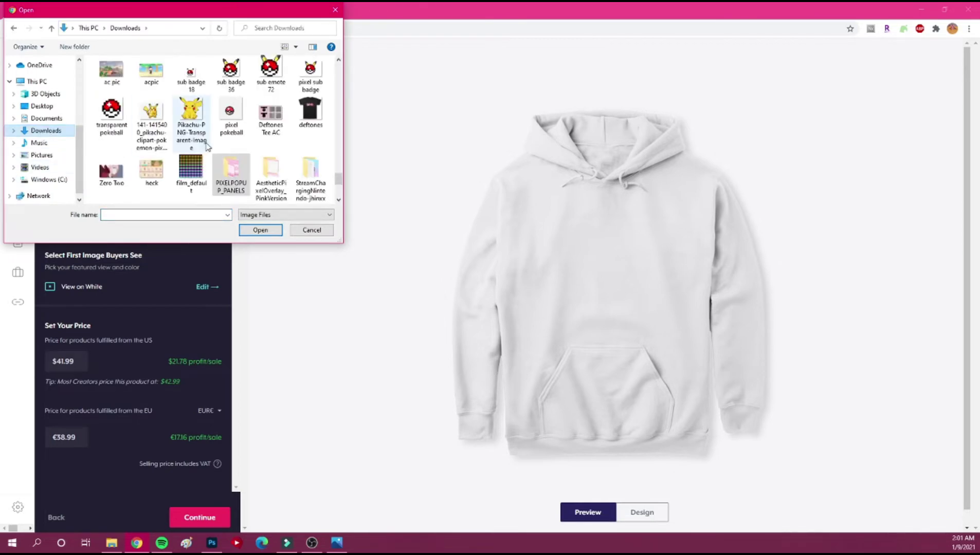
scroll(207, 146, up, 10)
scroll(208, 146, up, 5)
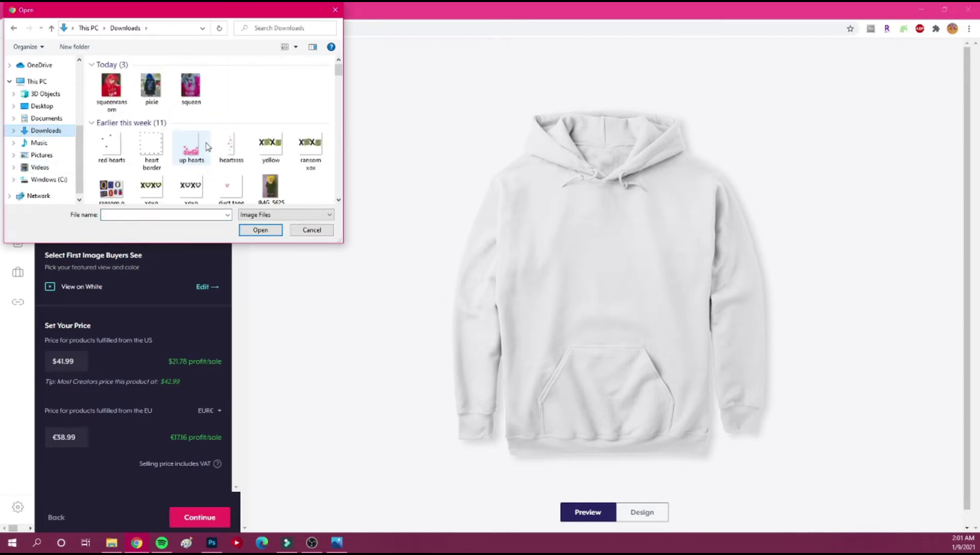
click(270, 146)
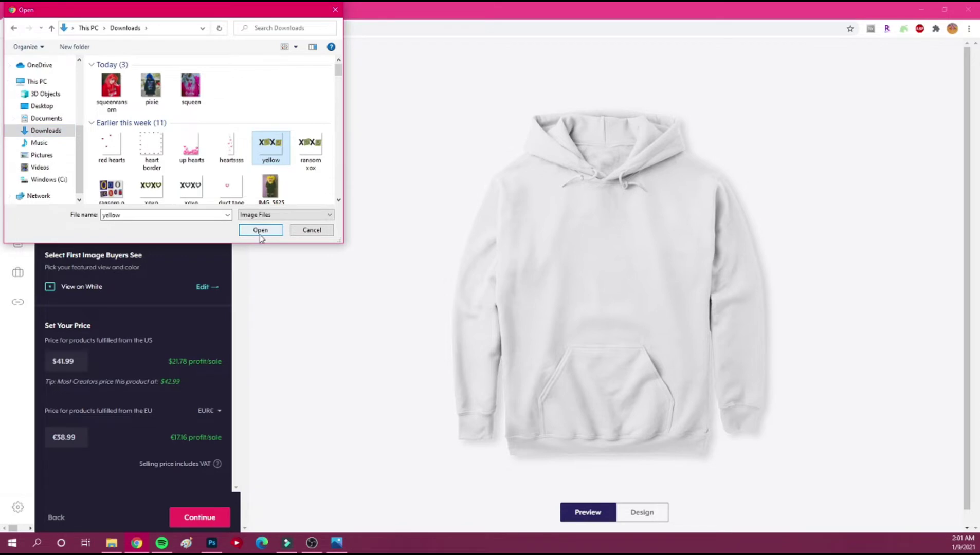
click(261, 231)
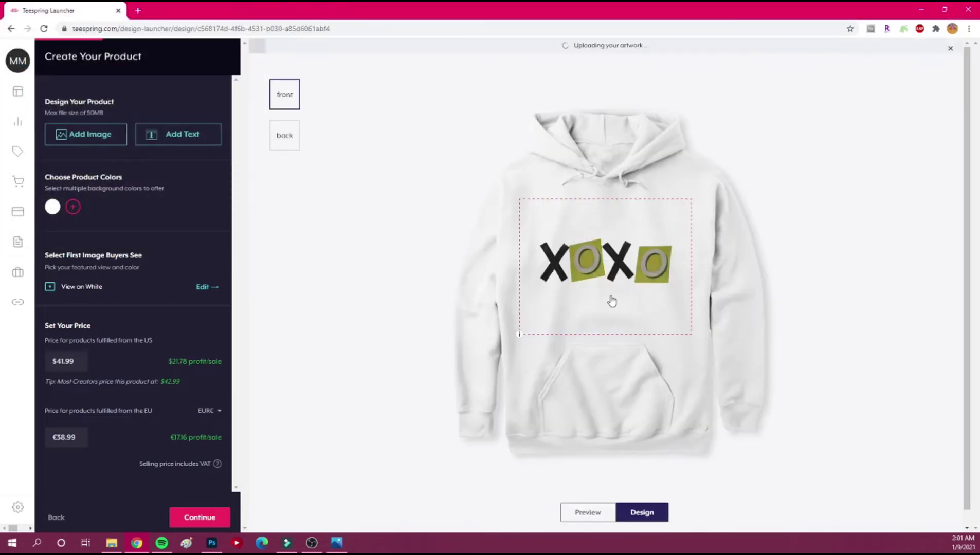
Step: Try the XOXO artwork at several sizes and positions on the hoodie's chest, ending at about 11.71 by 11.71 inches, and remove it
drag(600, 259, 602, 241)
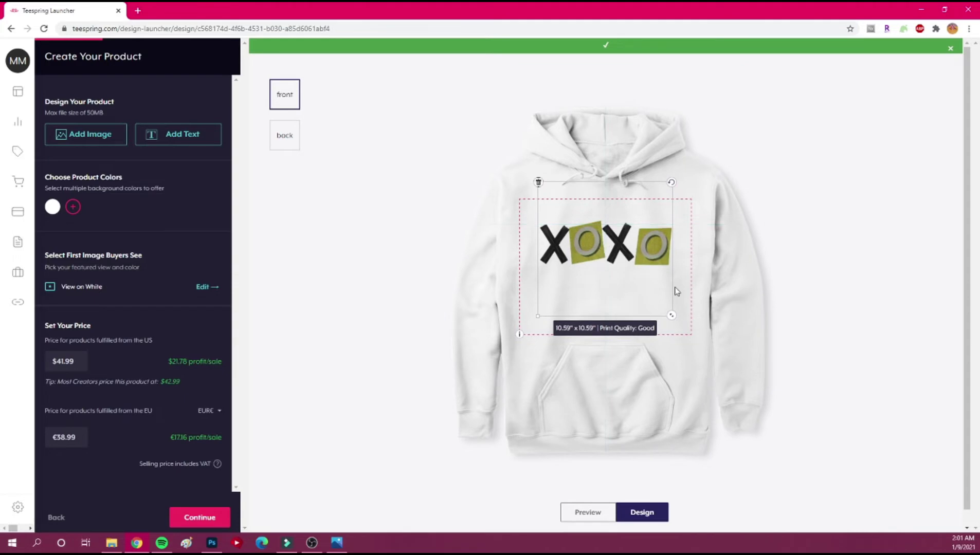
drag(674, 315, 625, 265)
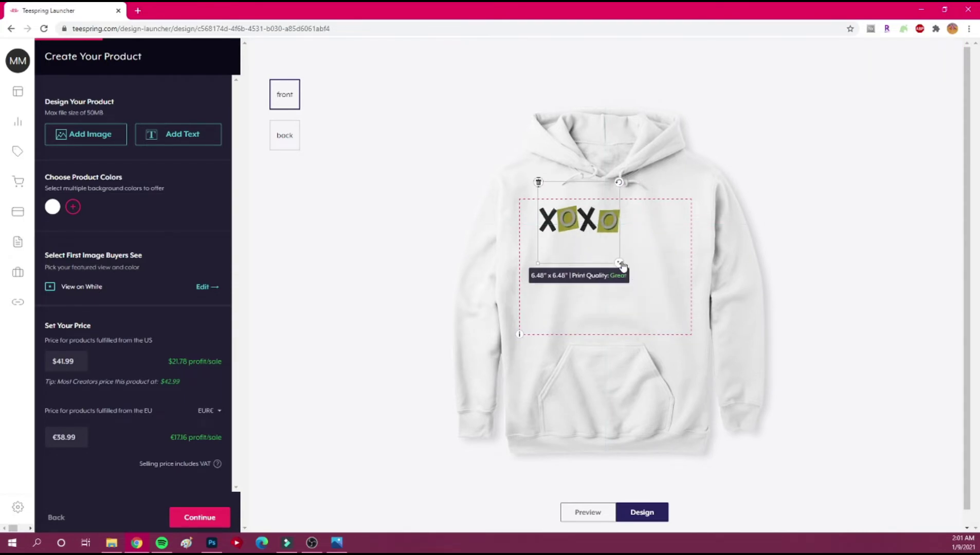
drag(622, 265, 745, 412)
drag(646, 337, 606, 319)
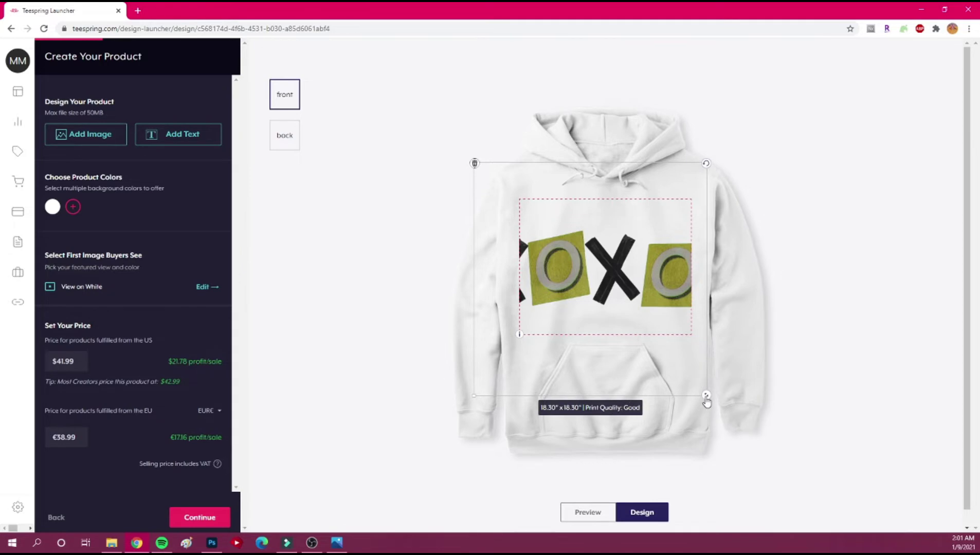
drag(705, 394, 622, 311)
drag(590, 257, 617, 250)
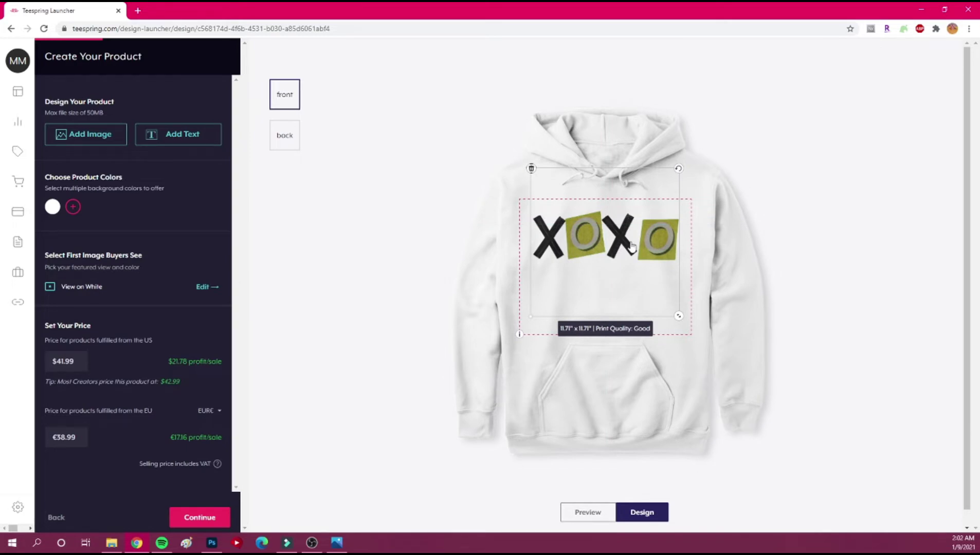
click(531, 169)
Step: Add the squeen image from Downloads to the hoodie's front and position it within the print area at about 8.89 by 11.18 inches
click(91, 136)
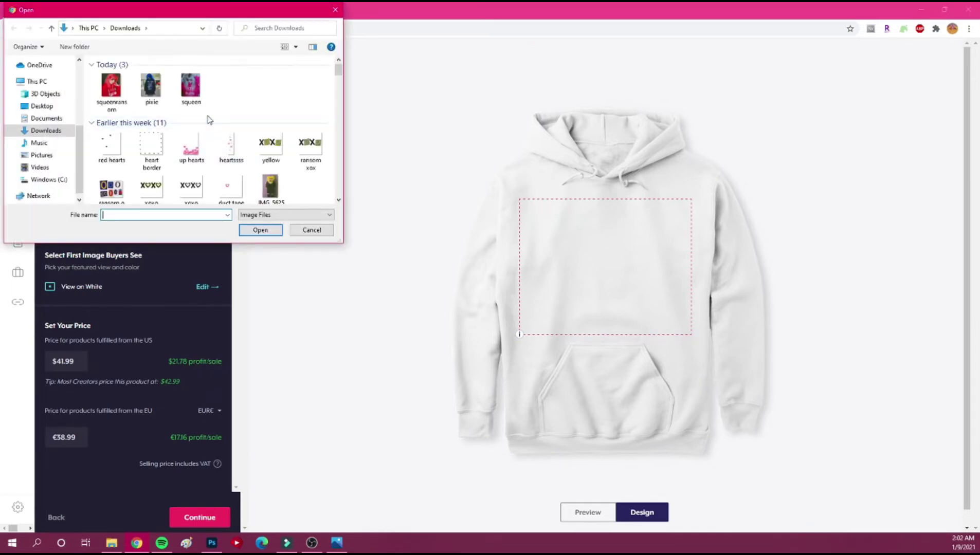
click(191, 87)
click(260, 229)
drag(617, 252, 646, 339)
drag(616, 300, 631, 297)
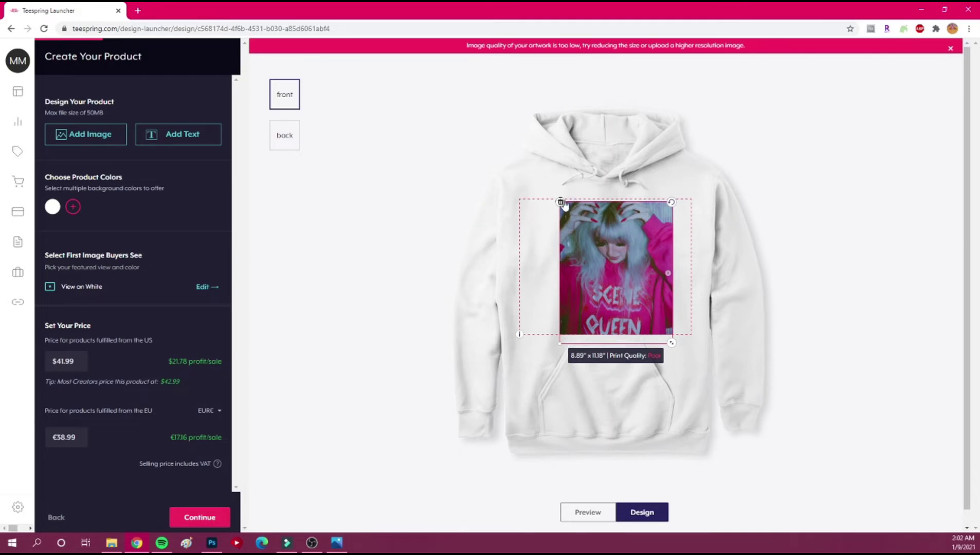
Step: Replace the squeen image with the yellow image from Downloads and place it higher on the hoodie's chest at about 10.59 by 10.59 inches
click(560, 203)
click(85, 135)
click(270, 146)
click(261, 229)
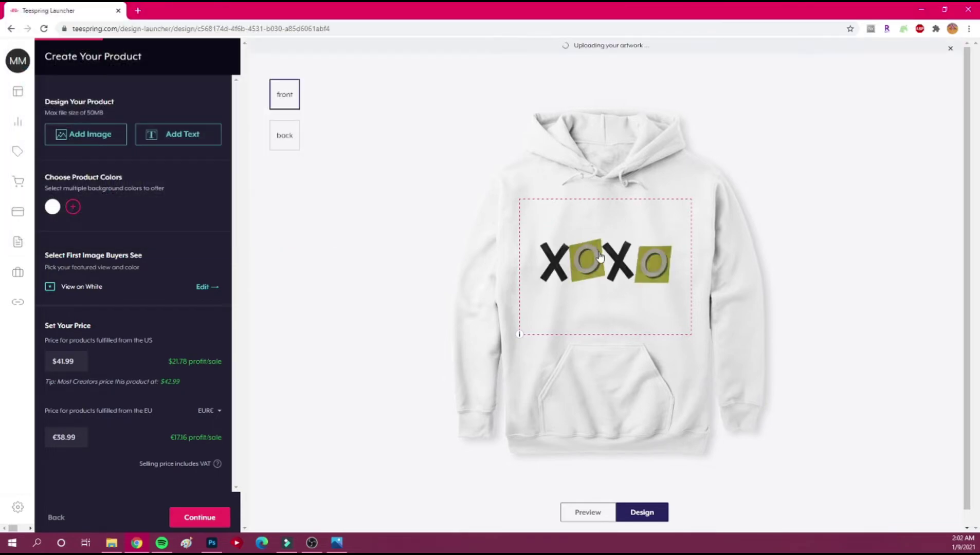
drag(599, 241, 600, 226)
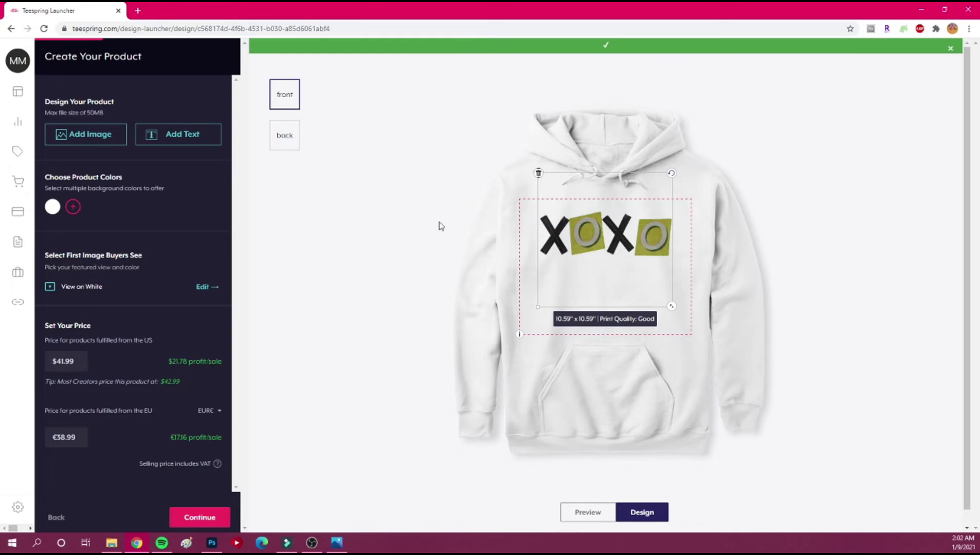
Step: Add Royal blue to the offered hoodie colors and switch to the hoodie's back view
click(73, 207)
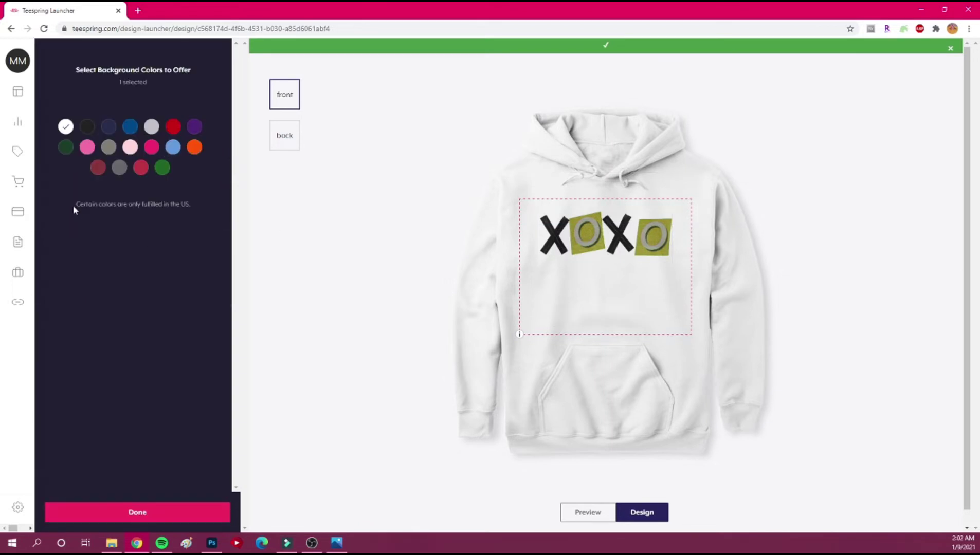
click(131, 128)
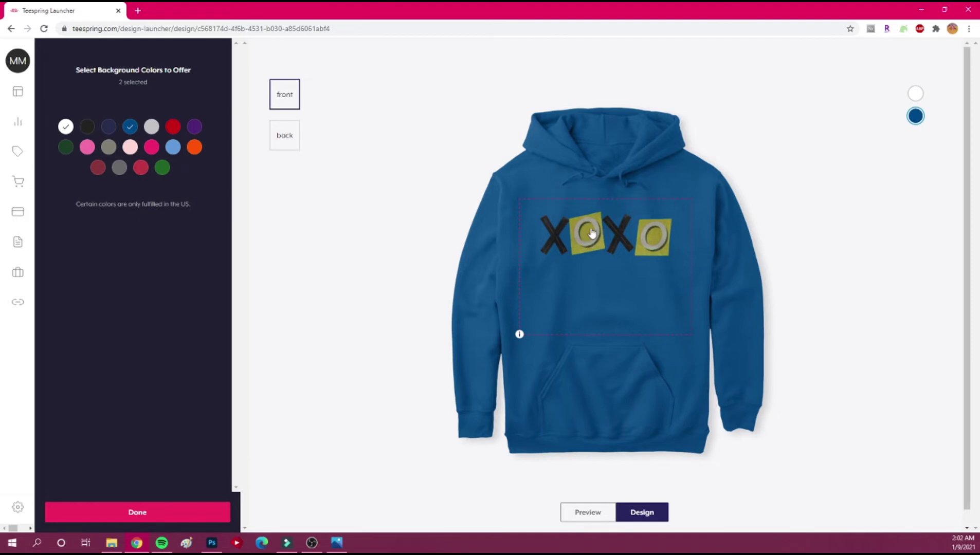
click(285, 137)
click(153, 513)
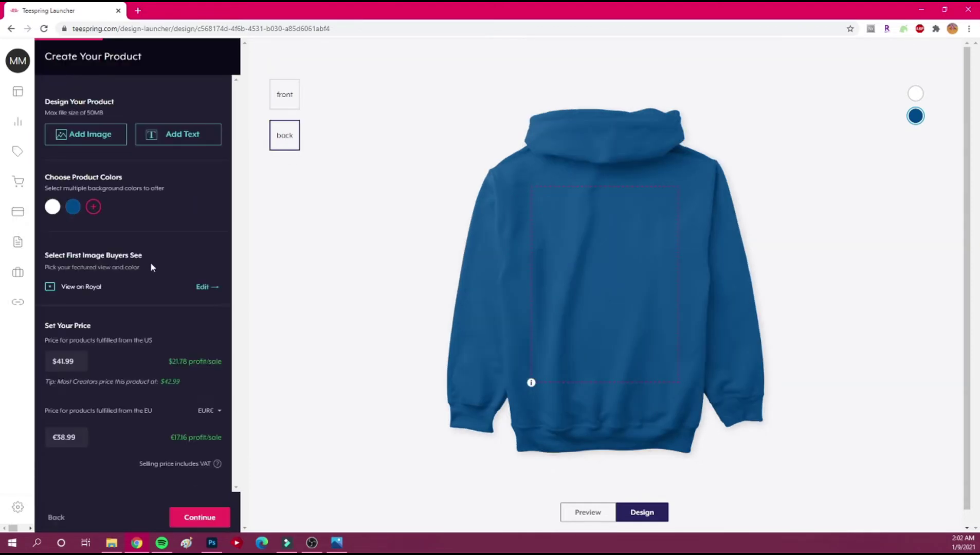
Step: Add the IMG_5625 image from Downloads to the hoodie's back
click(81, 139)
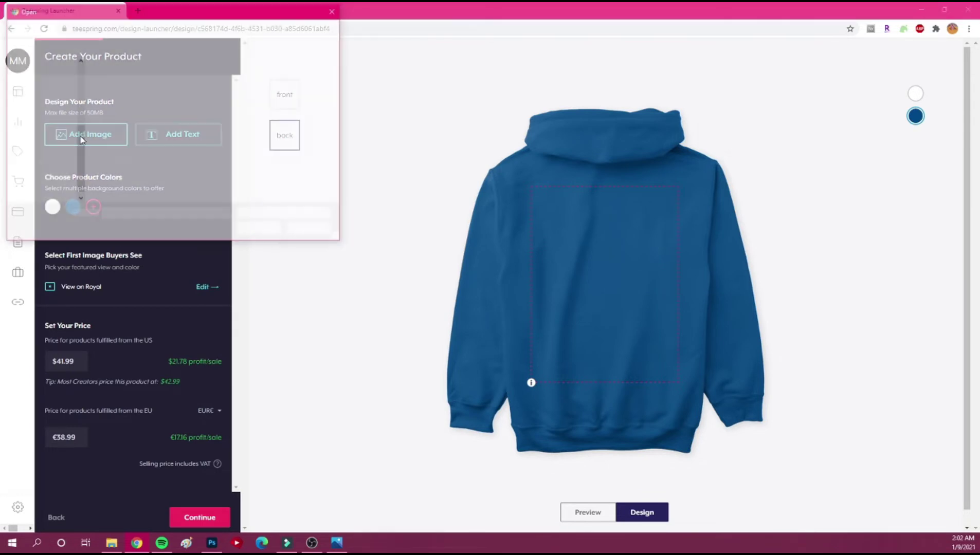
scroll(244, 123, down, 1)
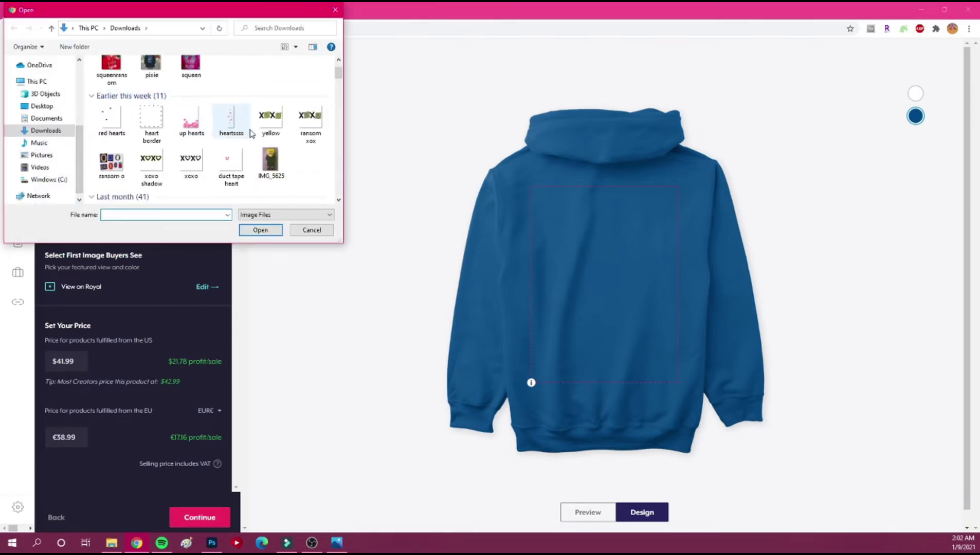
click(269, 159)
click(260, 230)
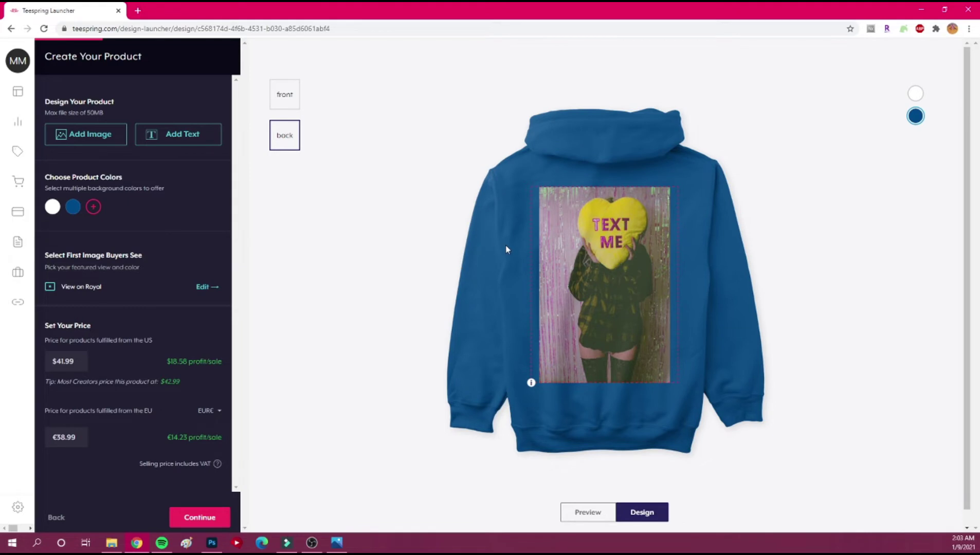
Step: Return to the hoodie's front view, close the xoxo shadow preview, and reopen the background color selection
click(288, 95)
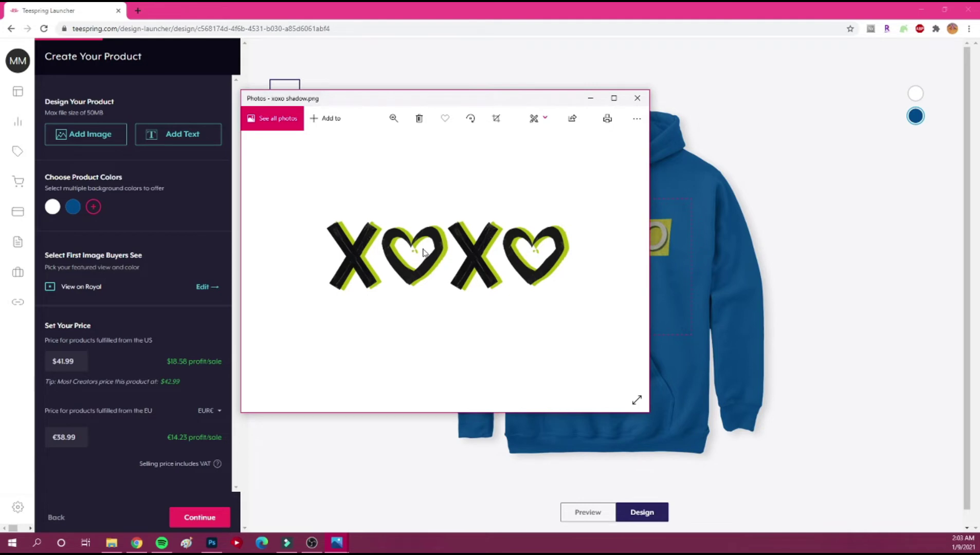
click(637, 100)
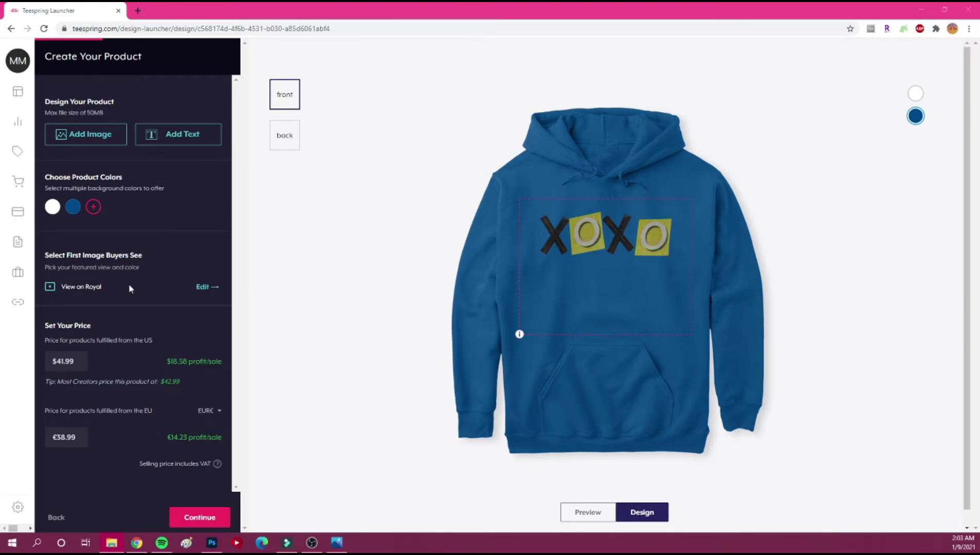
click(94, 207)
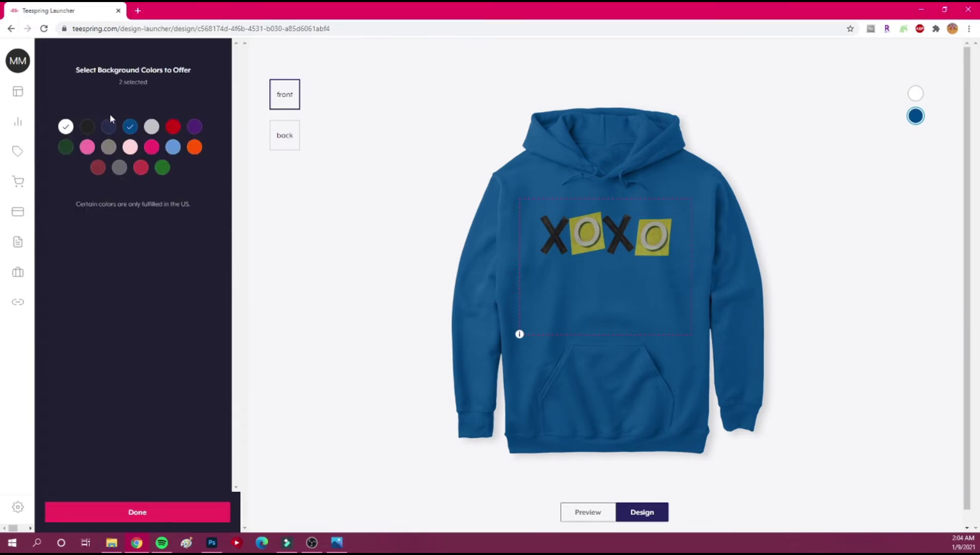
Step: Try black as a hoodie color, check the front and back artwork on it, and deselect it
click(87, 127)
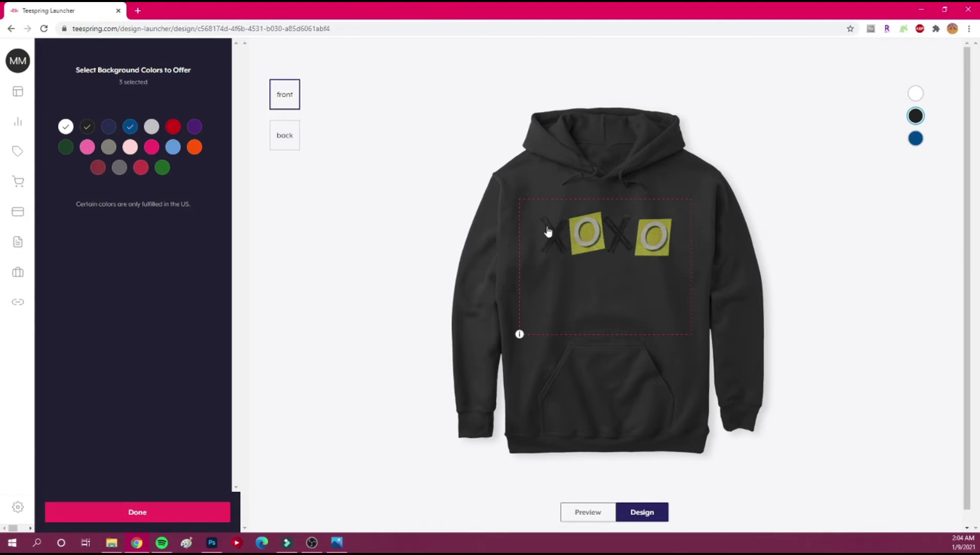
click(289, 141)
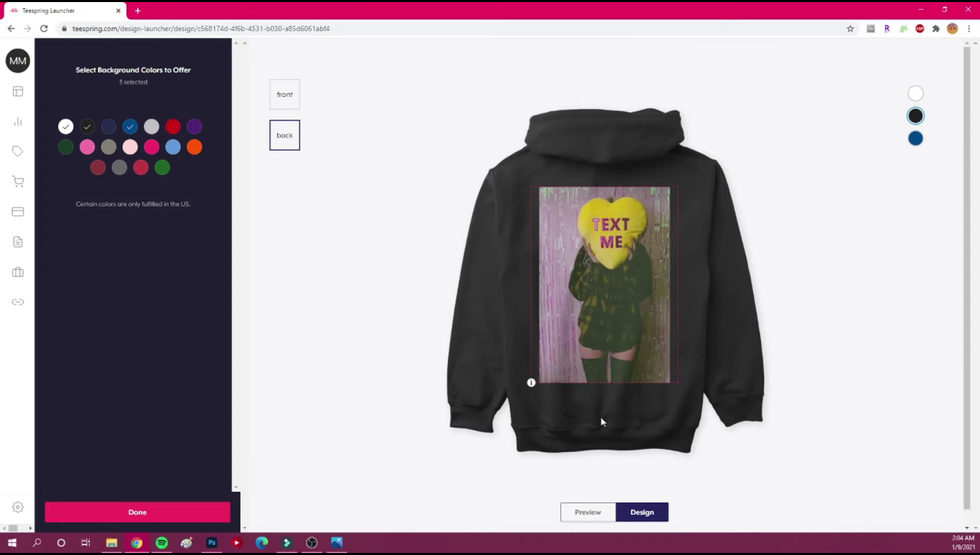
click(295, 106)
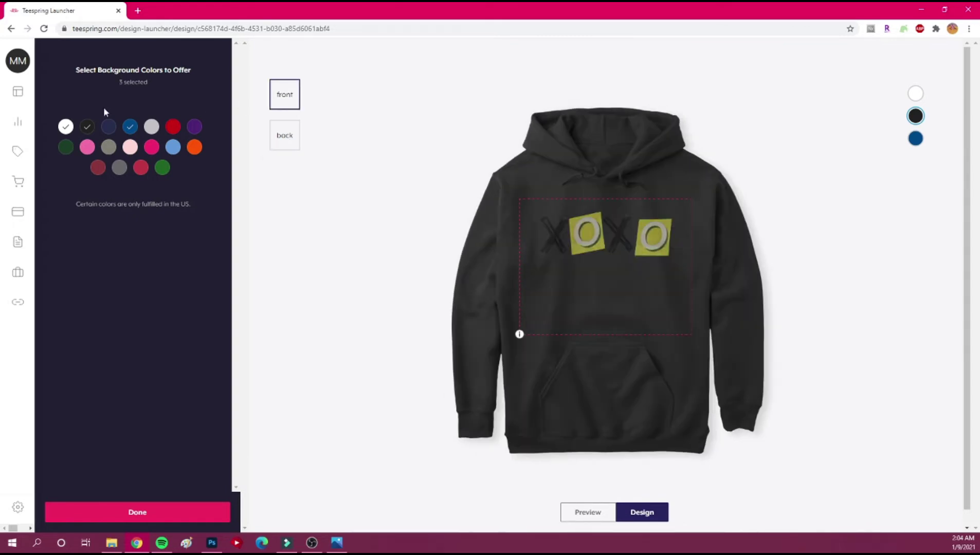
click(91, 131)
Step: Add navy, Sport Grey and red to the offered hoodie colors, checking each on the front and back
click(106, 129)
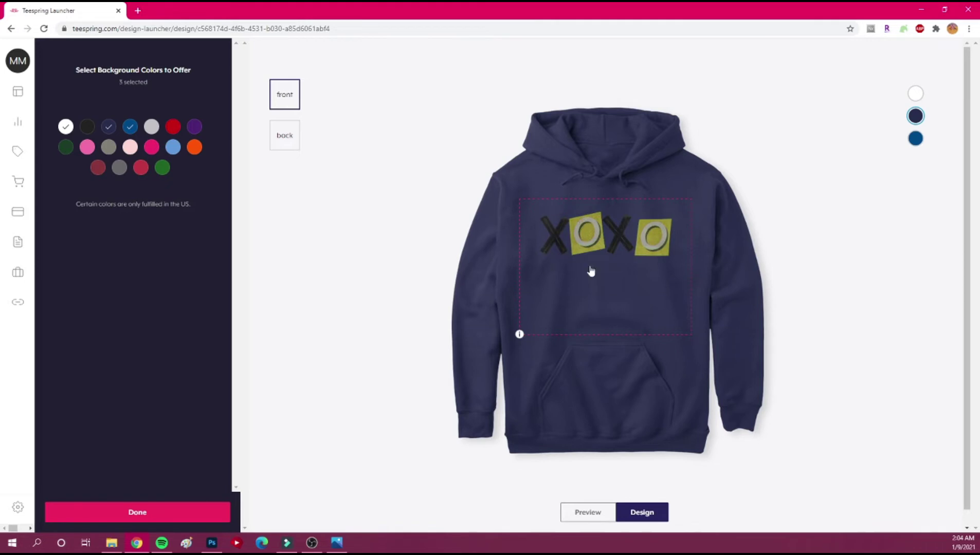
click(286, 137)
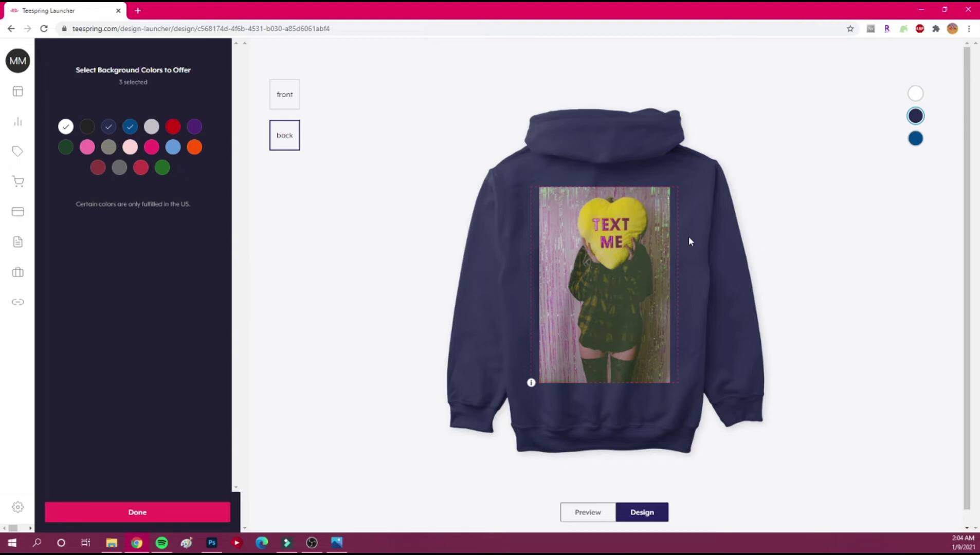
click(286, 93)
click(153, 128)
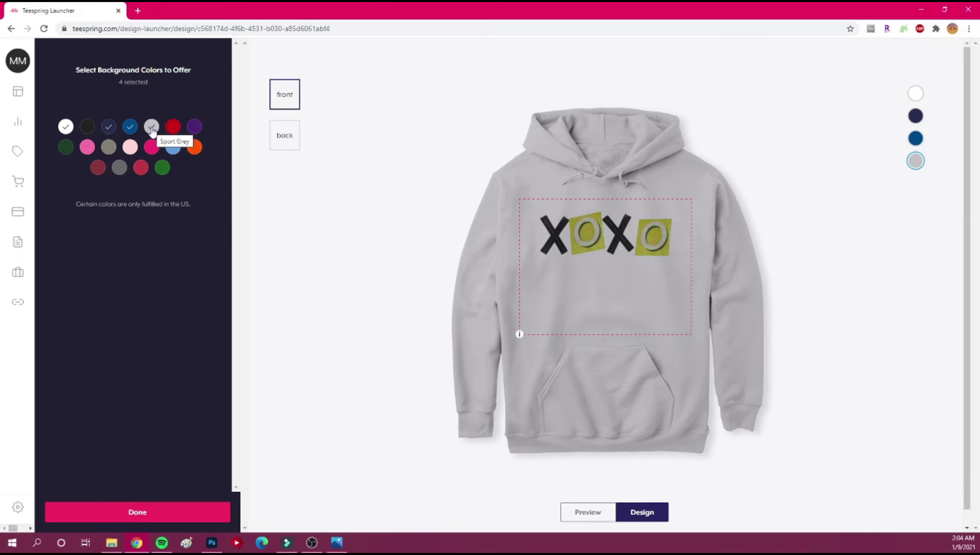
click(299, 138)
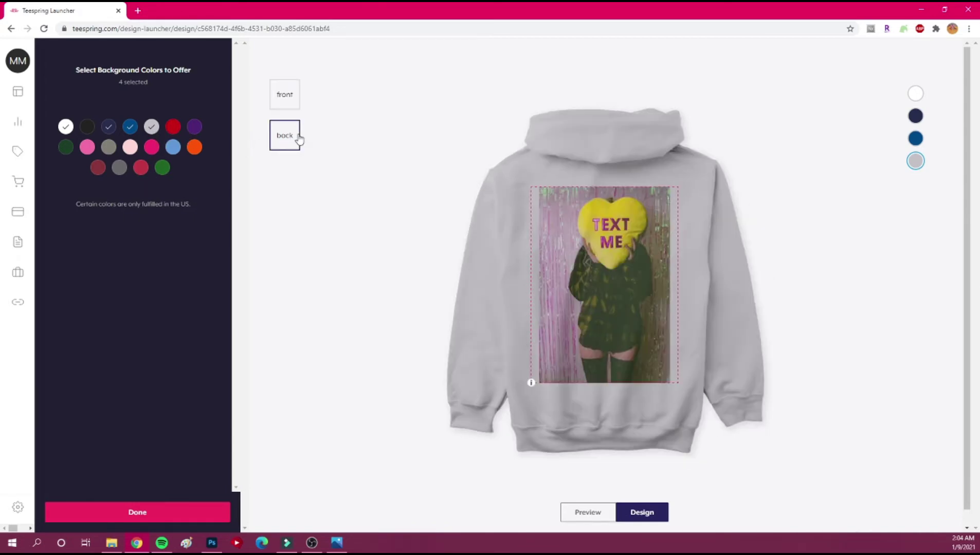
click(296, 107)
click(171, 128)
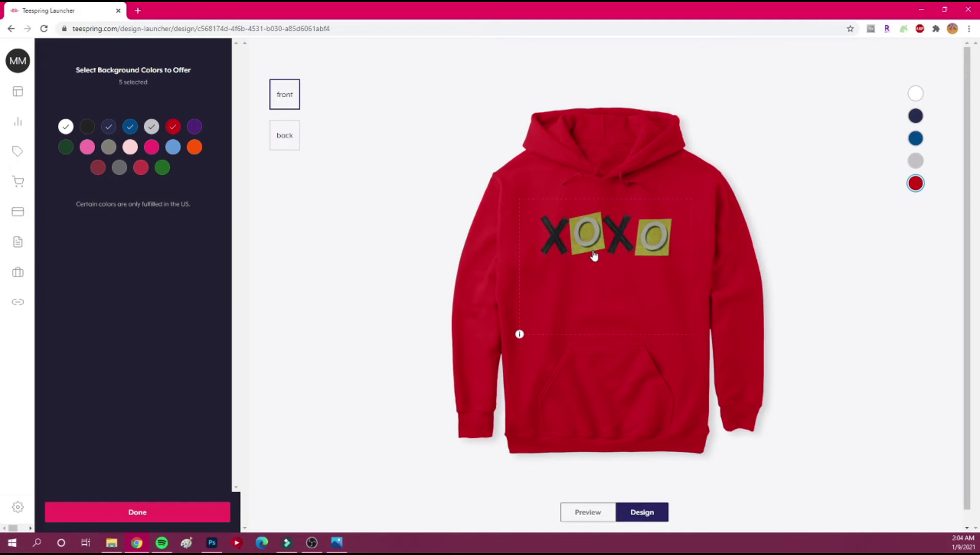
click(296, 146)
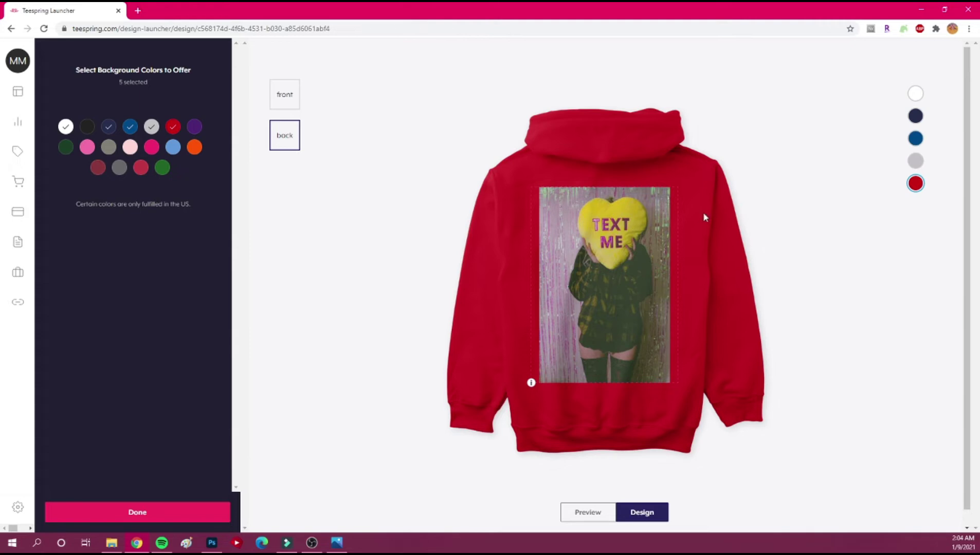
click(284, 100)
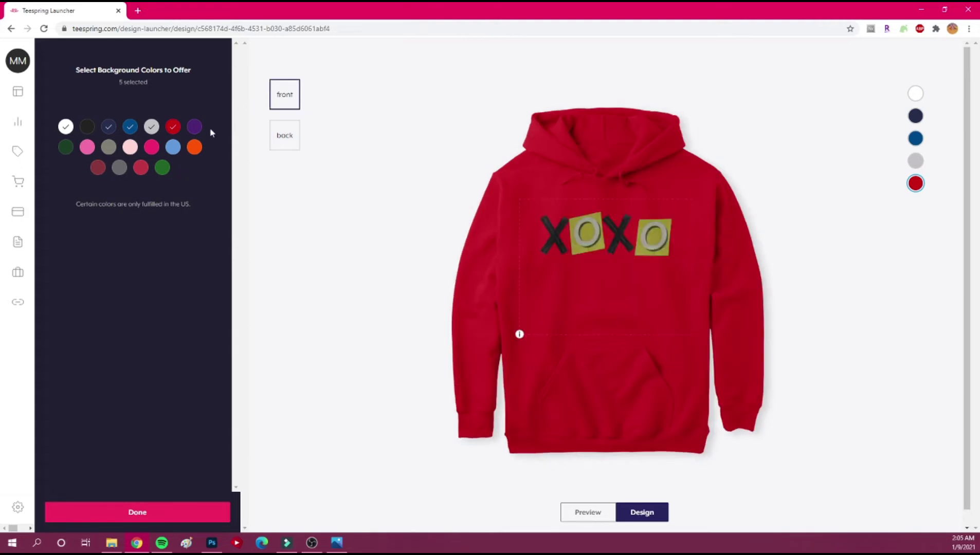
Step: Try purple as a hoodie color, check the front and back artwork on it, and deselect it
click(194, 129)
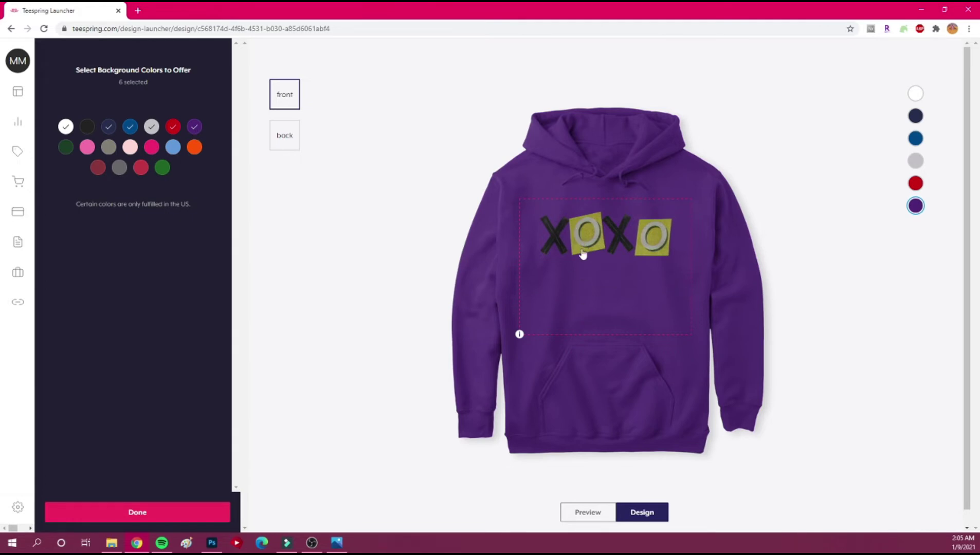
click(283, 141)
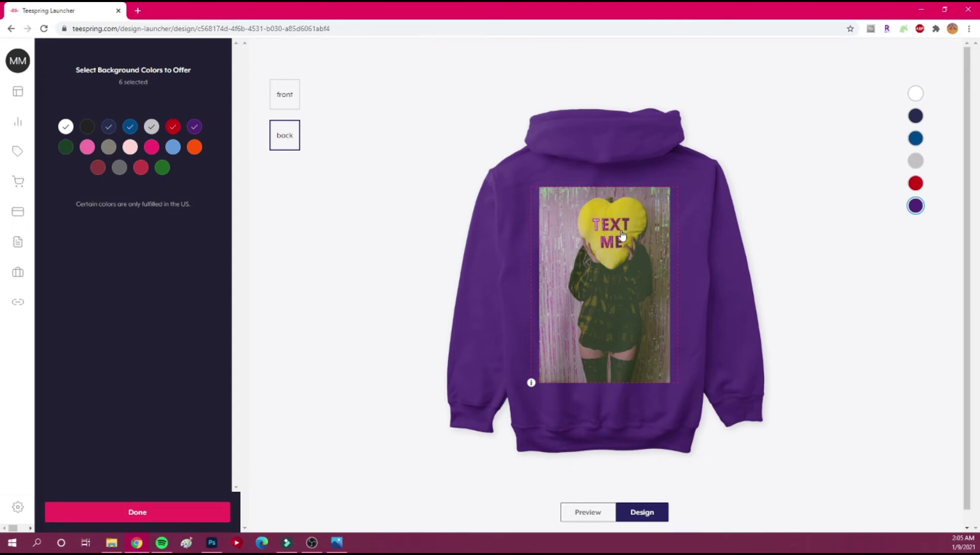
click(291, 99)
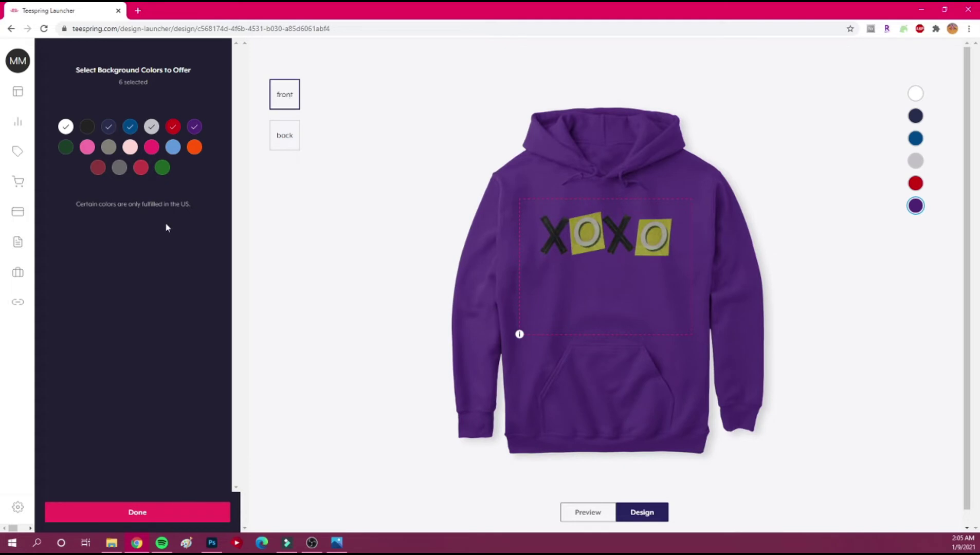
click(193, 126)
Step: Add dark green and Azalea pink to the offered hoodie colors, checking each on the front and back
click(67, 148)
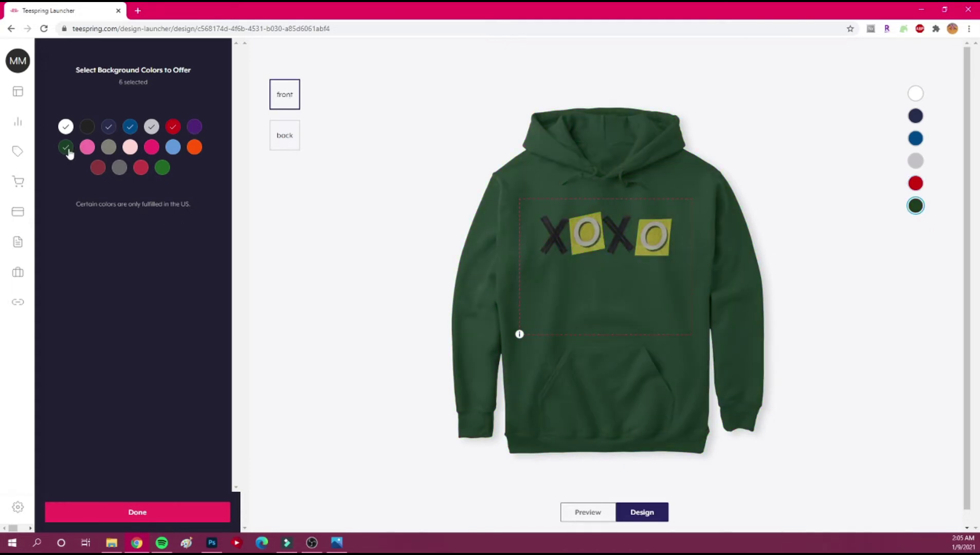
click(280, 139)
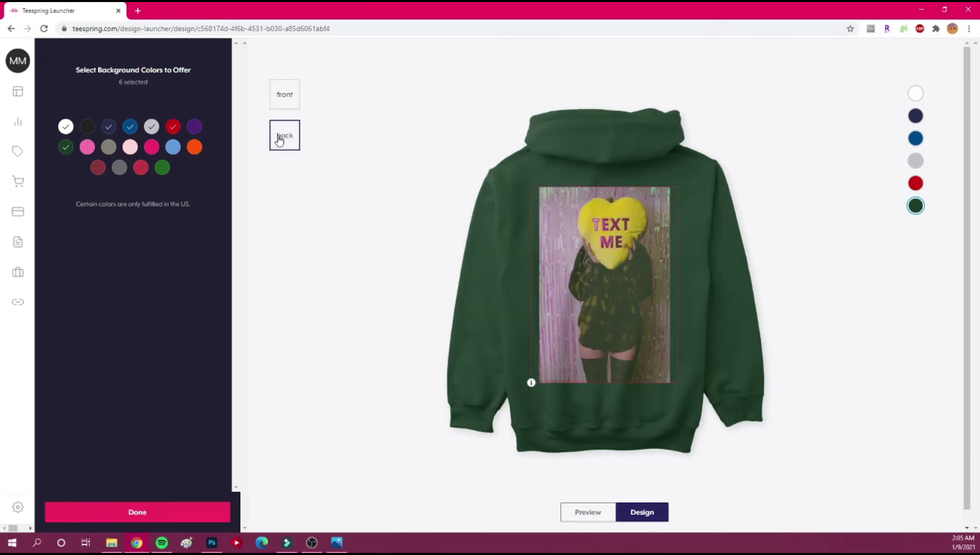
click(279, 103)
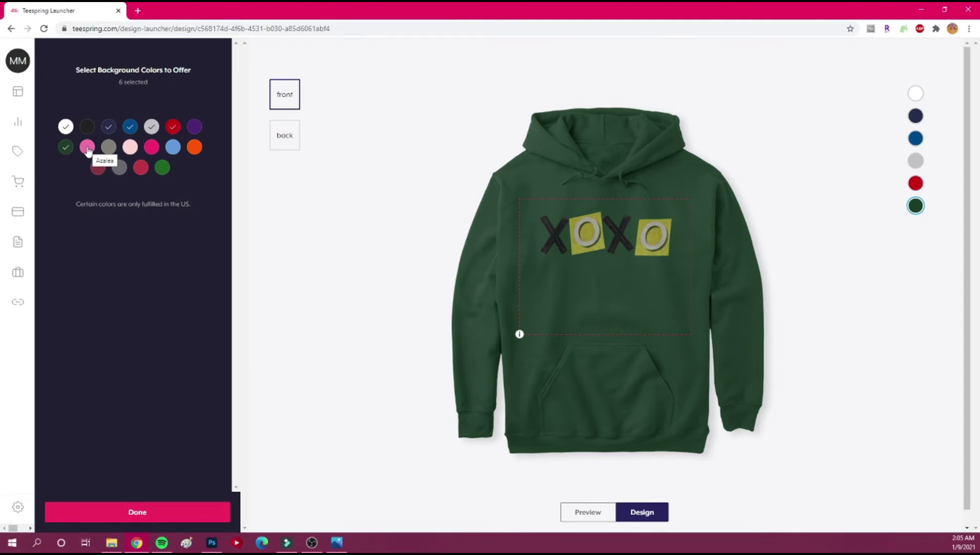
click(88, 148)
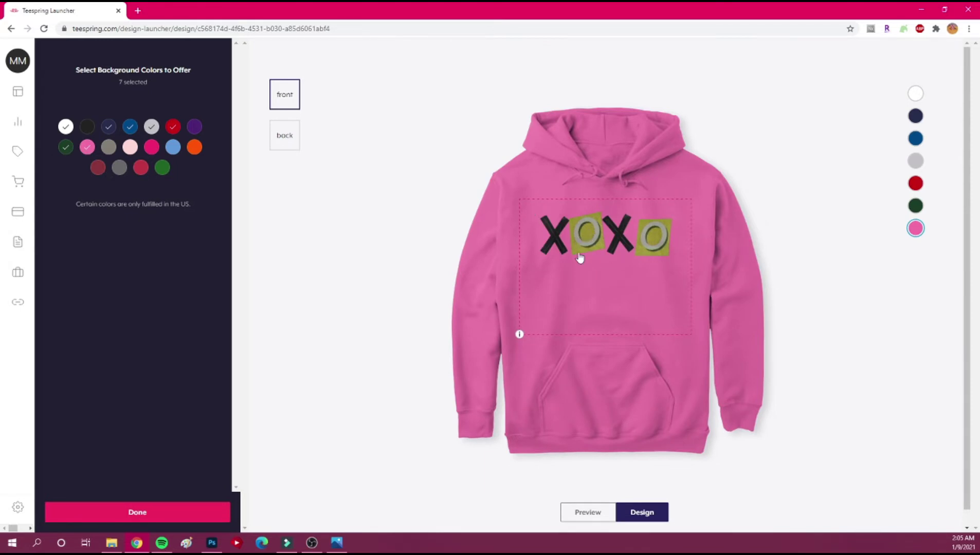
click(284, 145)
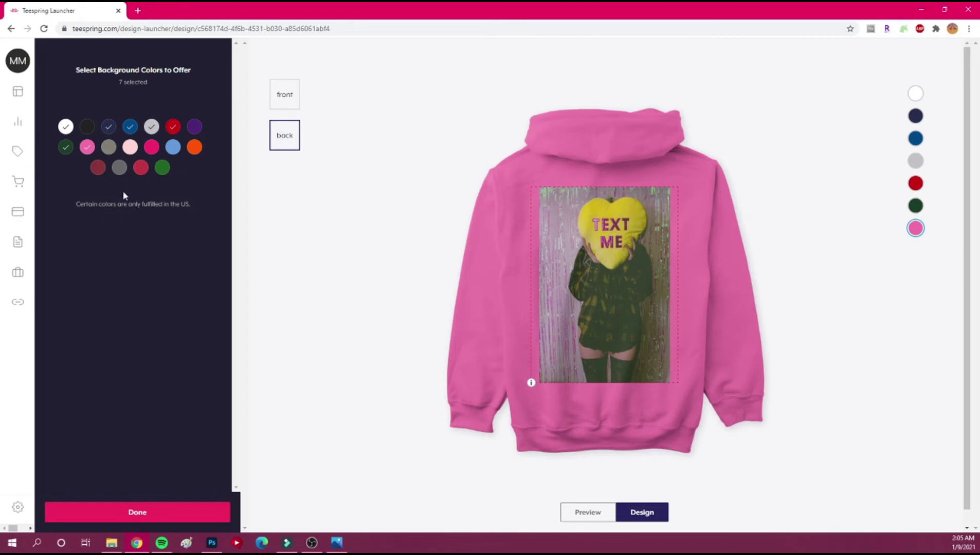
Step: Add the warm grey, light pink and Heliconia hoodie colors, checking each on the front and back
click(108, 148)
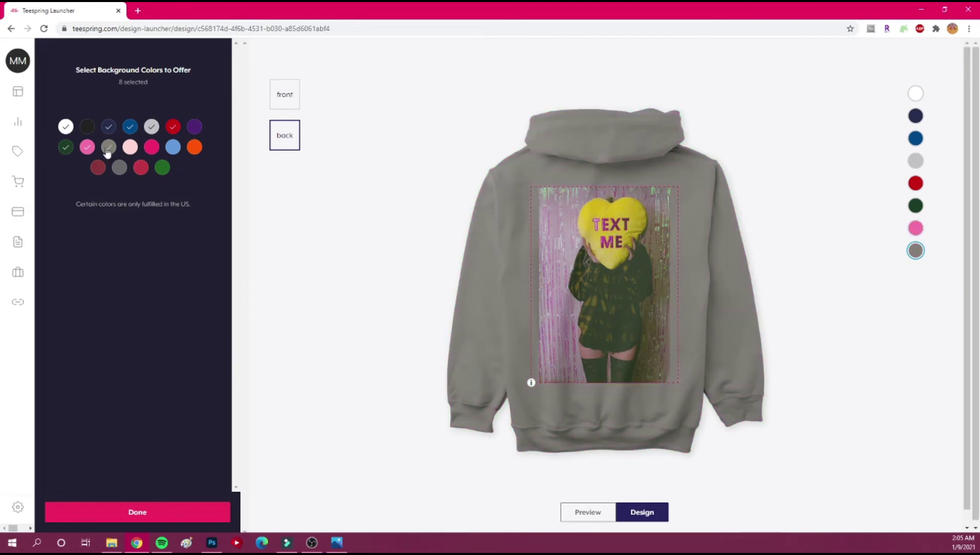
click(291, 99)
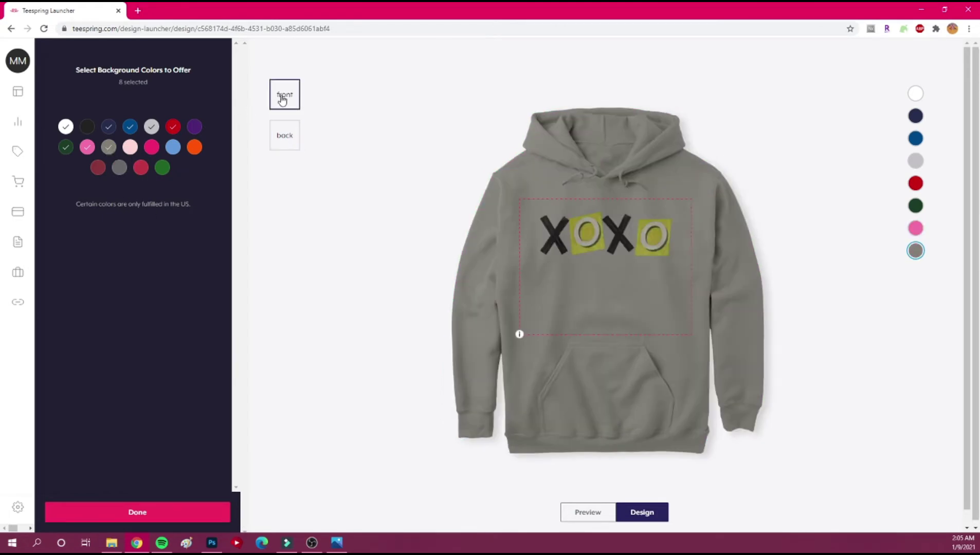
click(130, 148)
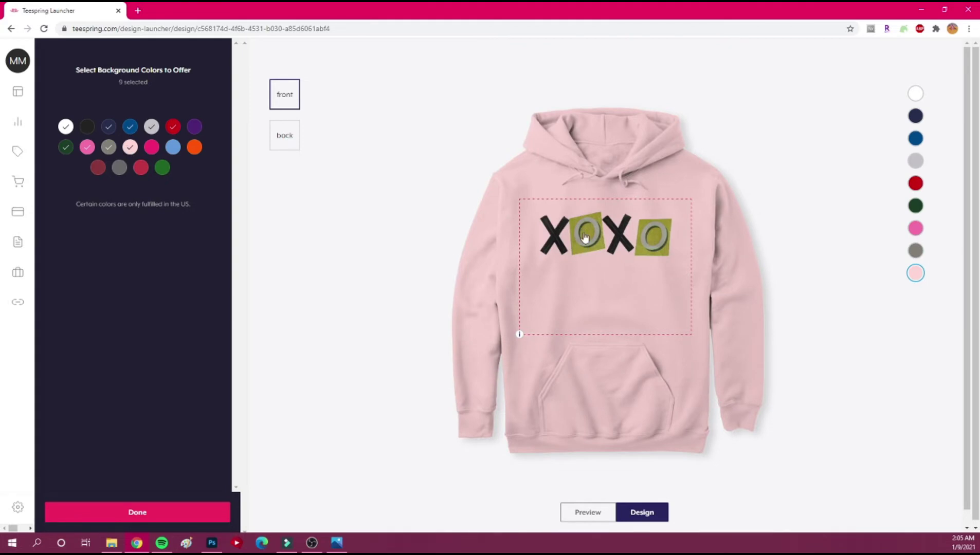
click(294, 137)
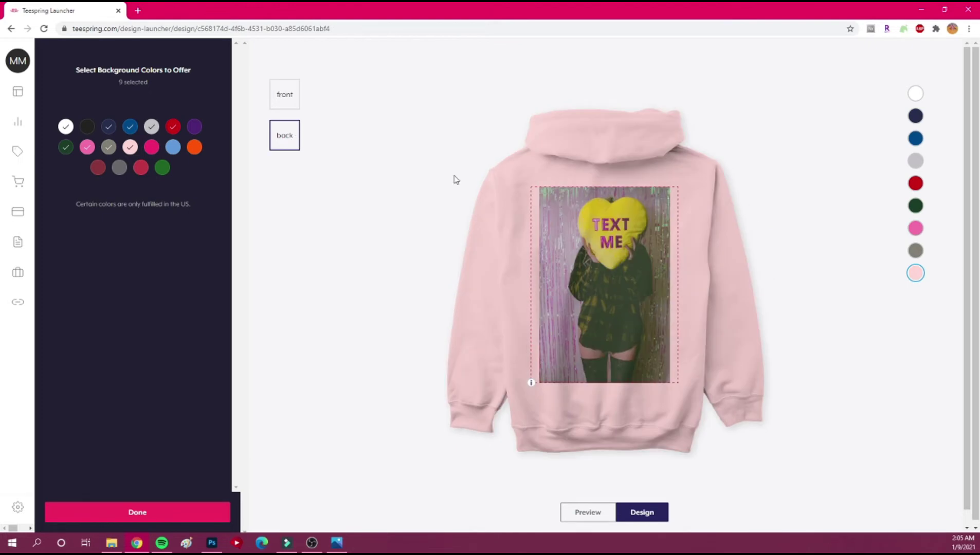
click(151, 148)
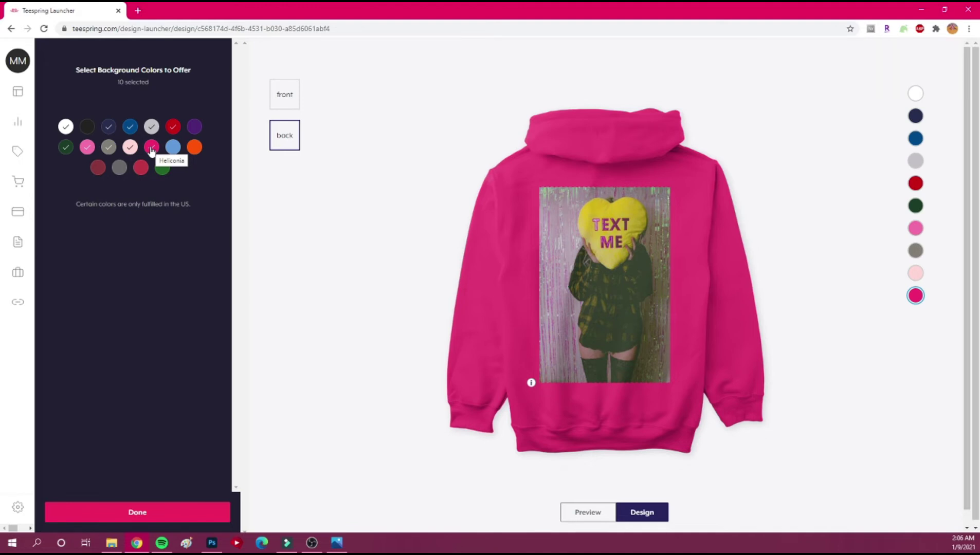
click(287, 102)
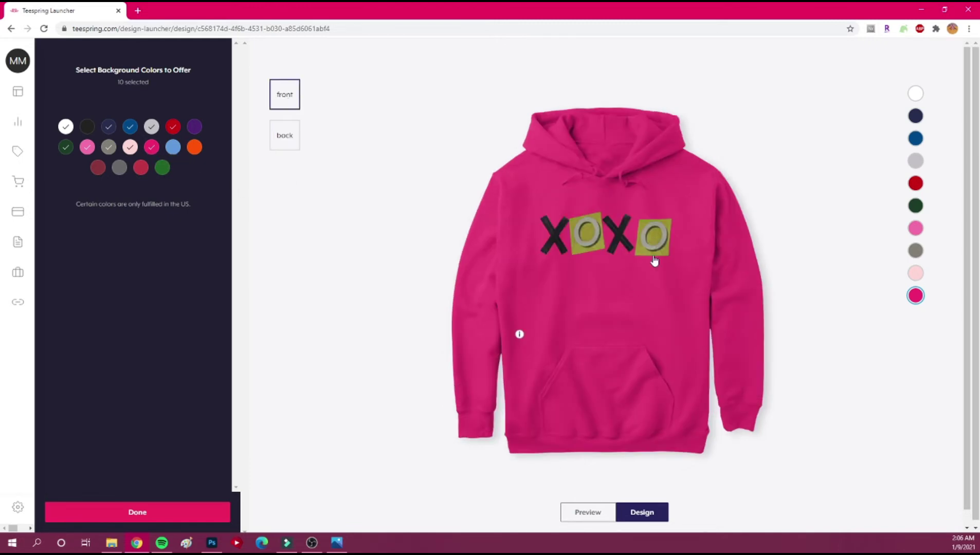
Step: Check the back artwork on Heliconia, and add light blue and orange to the offered hoodie colors, checking each on the front and back
click(293, 144)
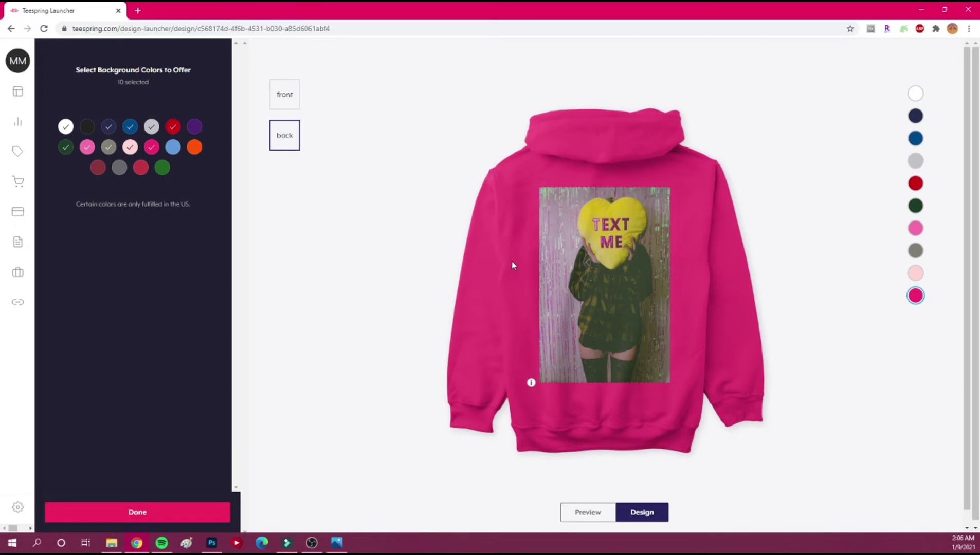
click(173, 149)
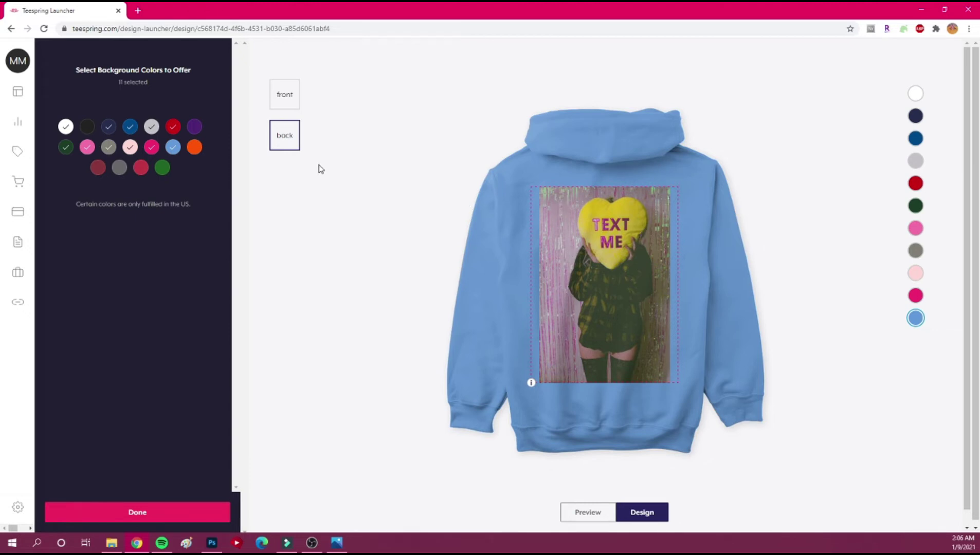
click(279, 101)
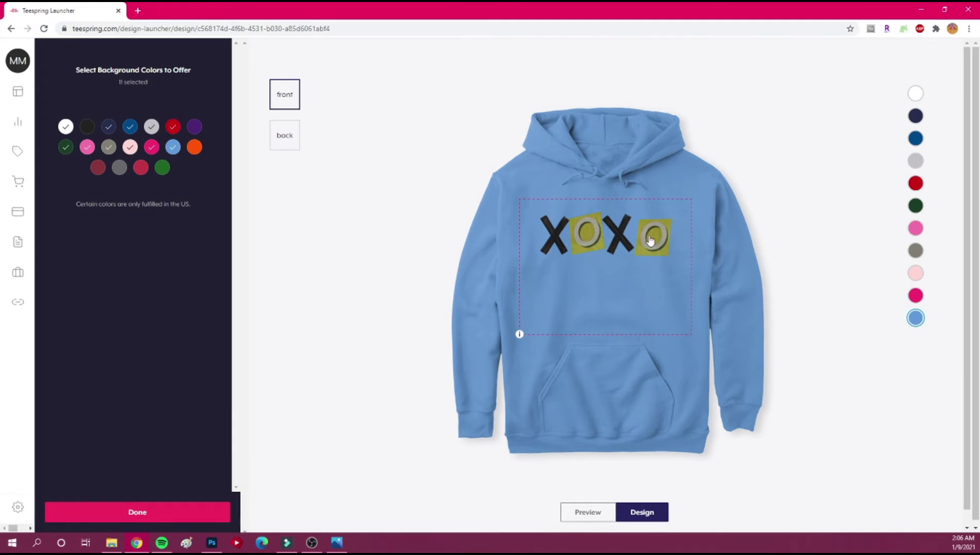
click(195, 149)
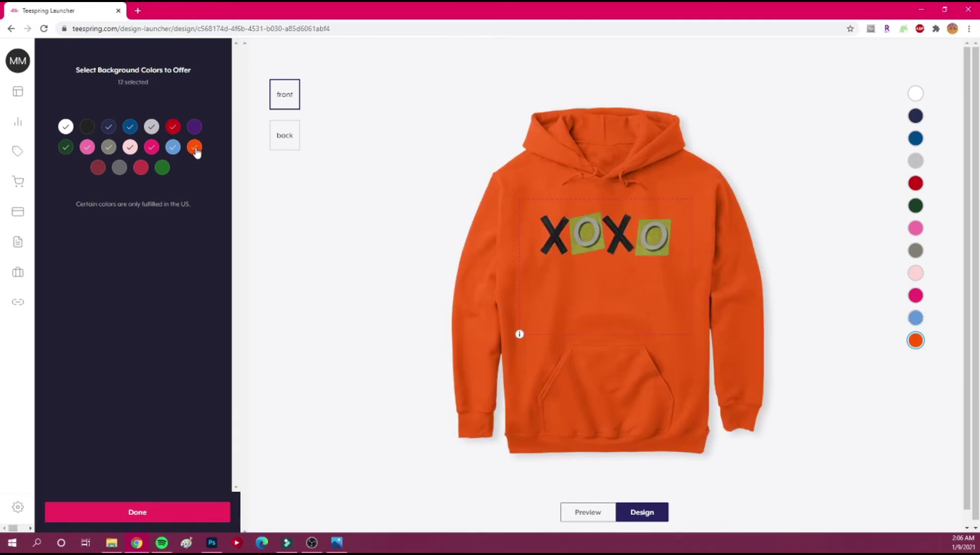
click(296, 136)
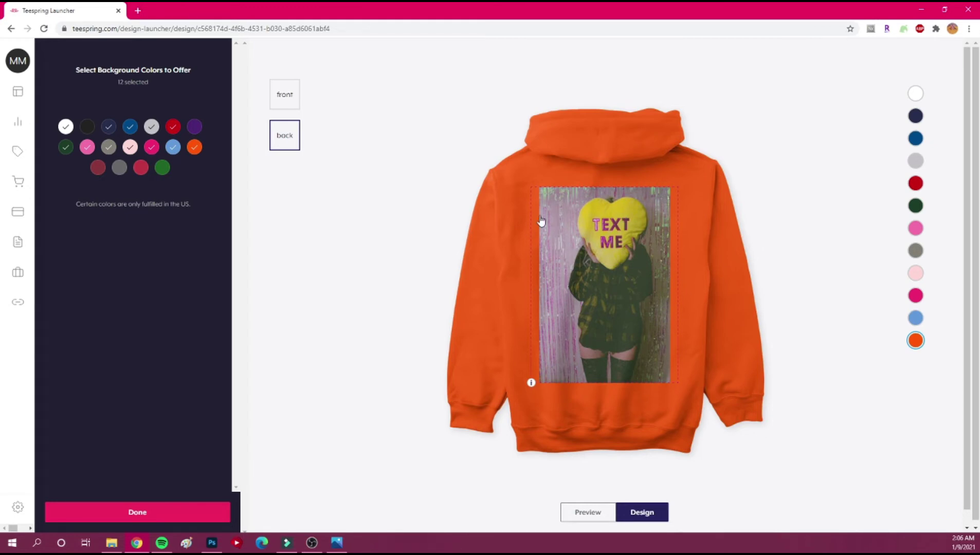
click(288, 103)
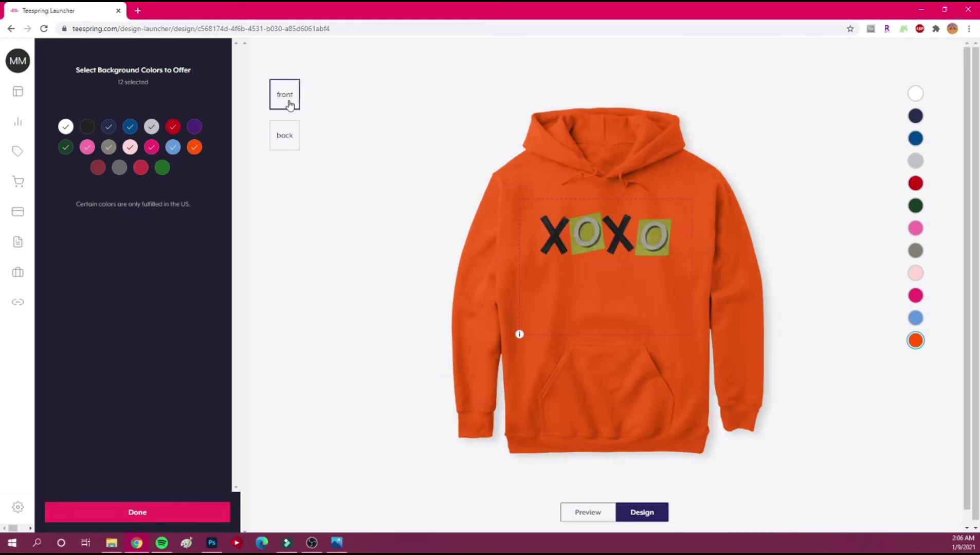
Step: Add maroon and dark grey to the offered hoodie colors, checking each on the front and back
click(97, 170)
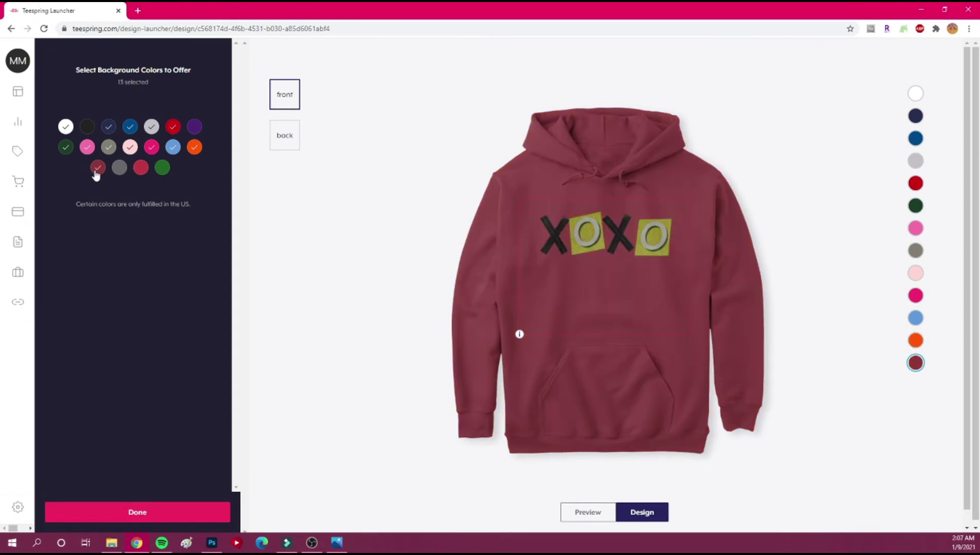
click(295, 146)
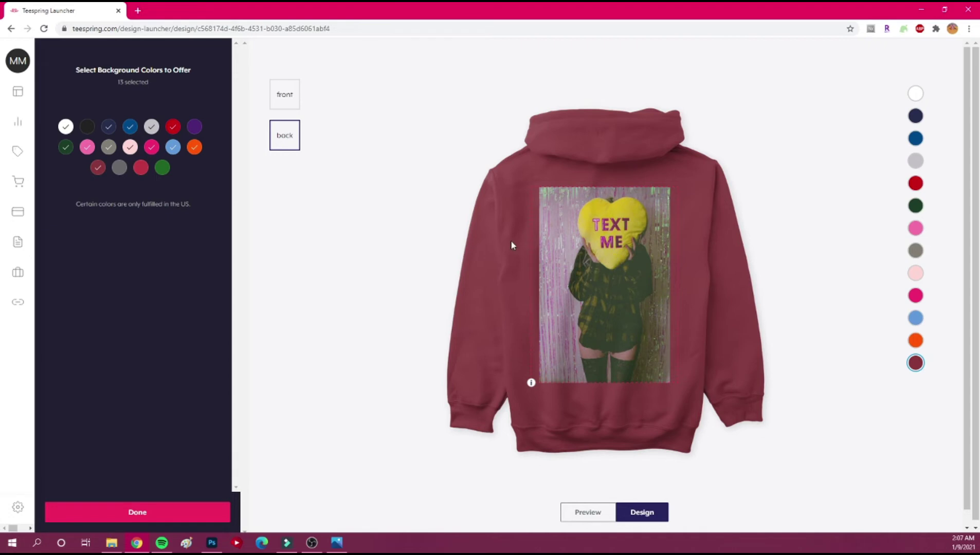
click(119, 168)
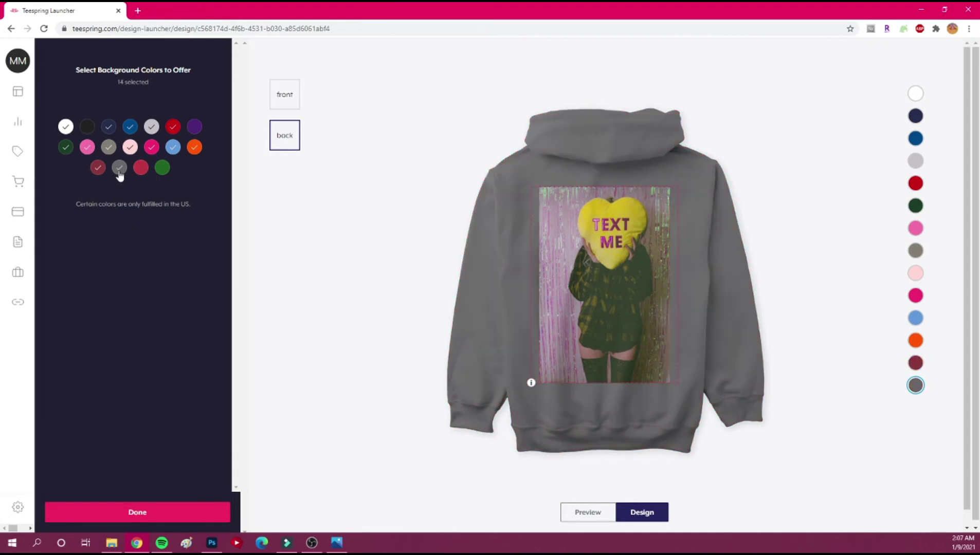
click(285, 101)
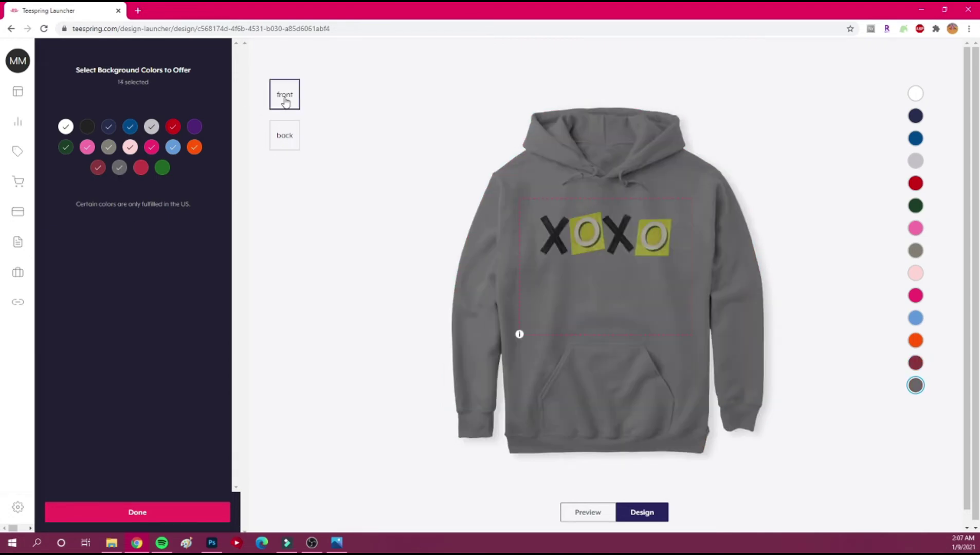
Step: Try the crimson red and bright green hoodie colors, check the front and back artwork on each, and deselect both
click(141, 168)
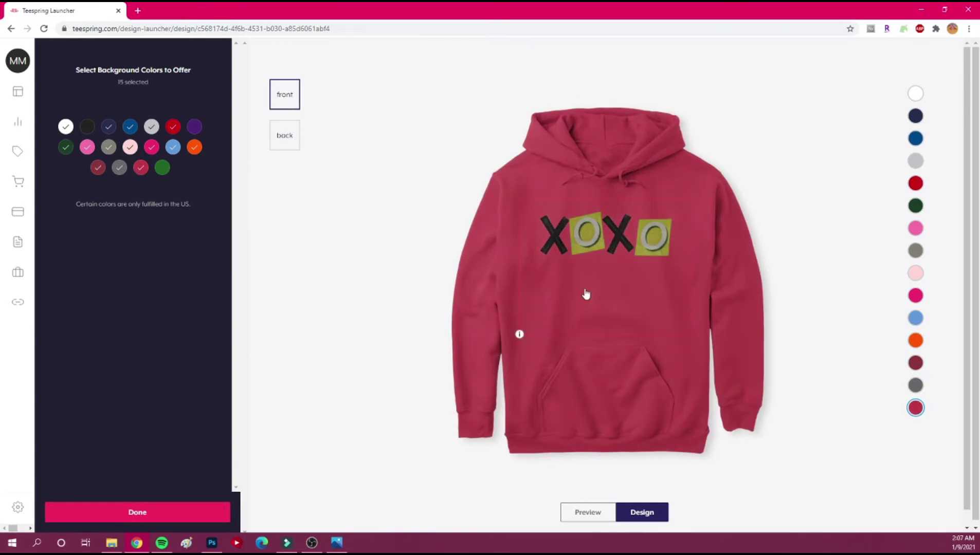
click(284, 140)
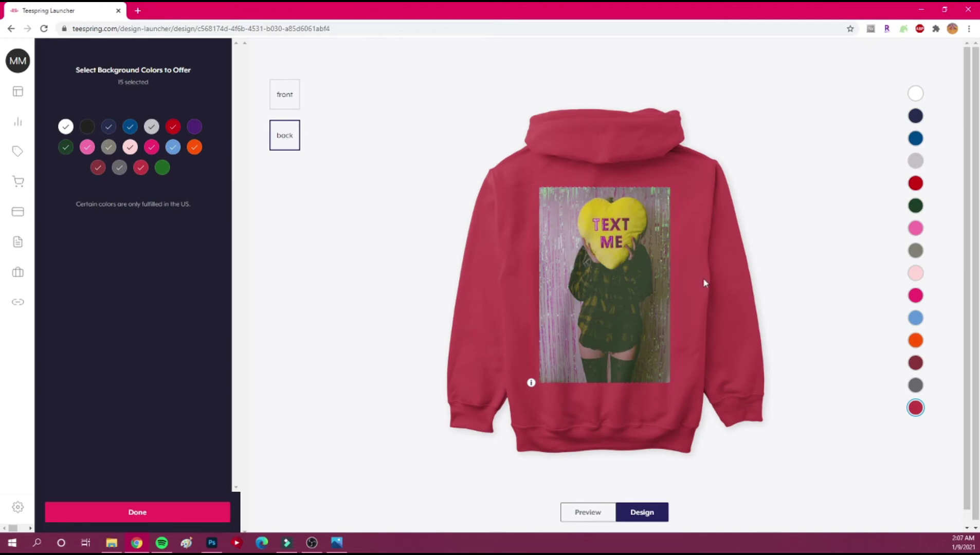
click(141, 167)
click(161, 168)
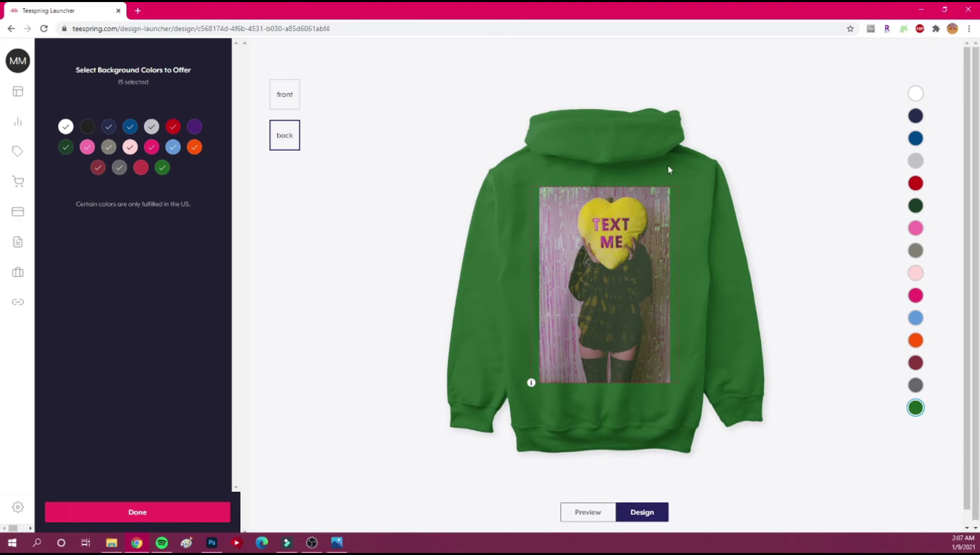
click(286, 100)
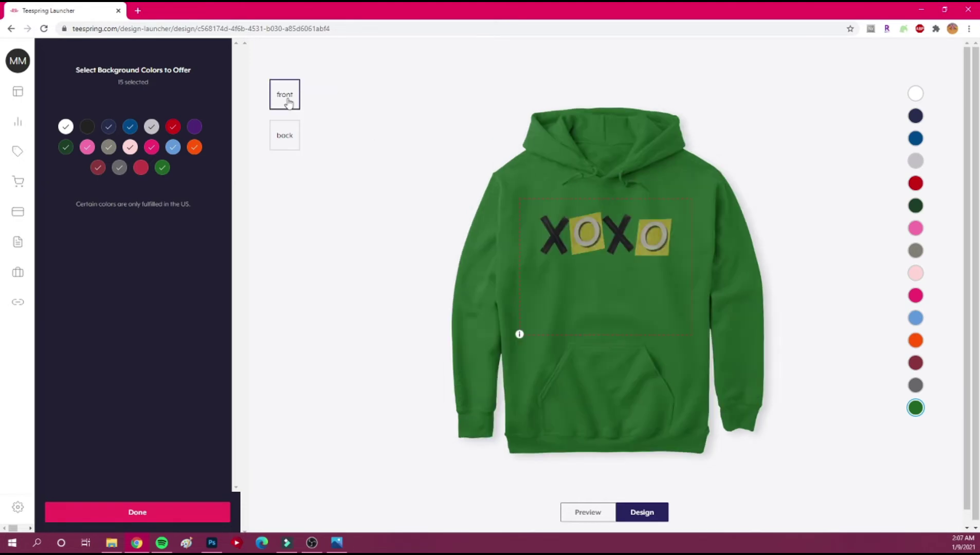
click(282, 154)
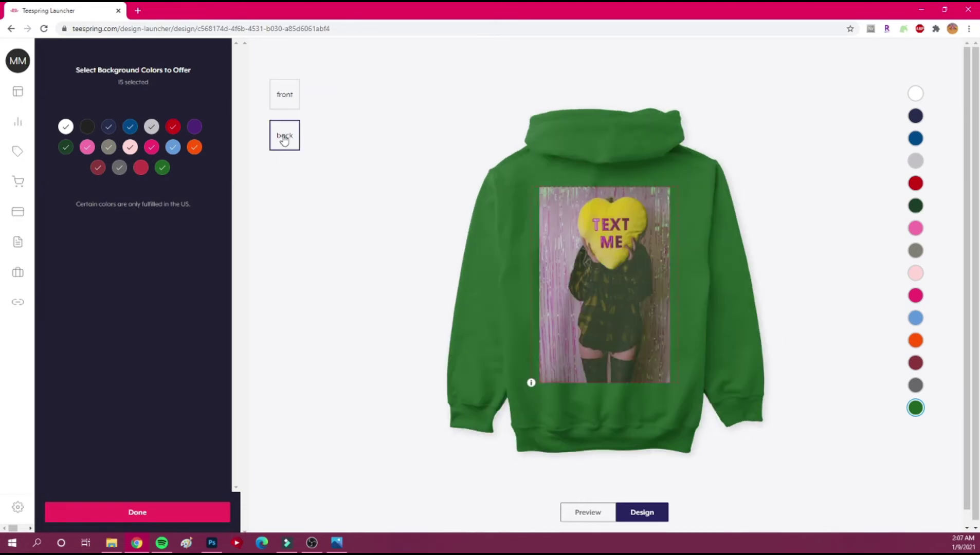
click(162, 167)
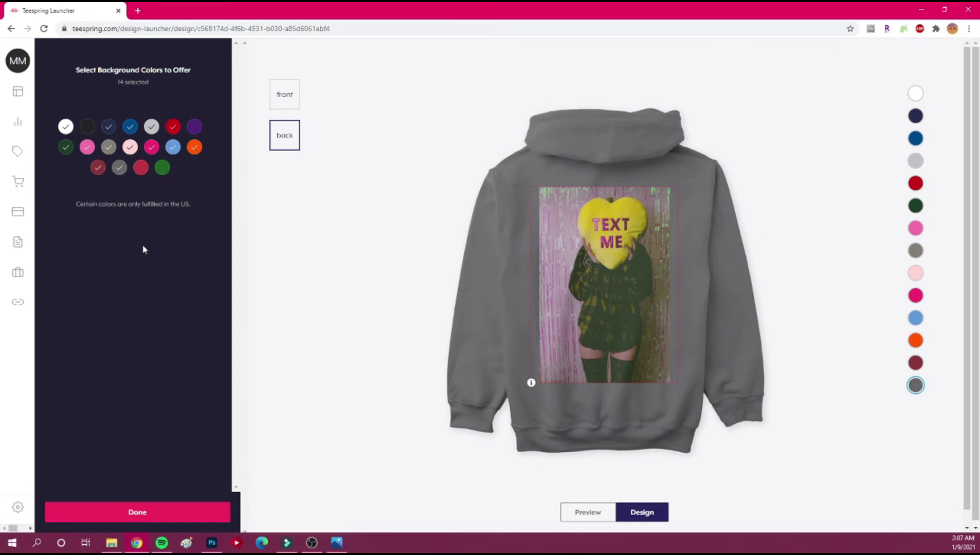